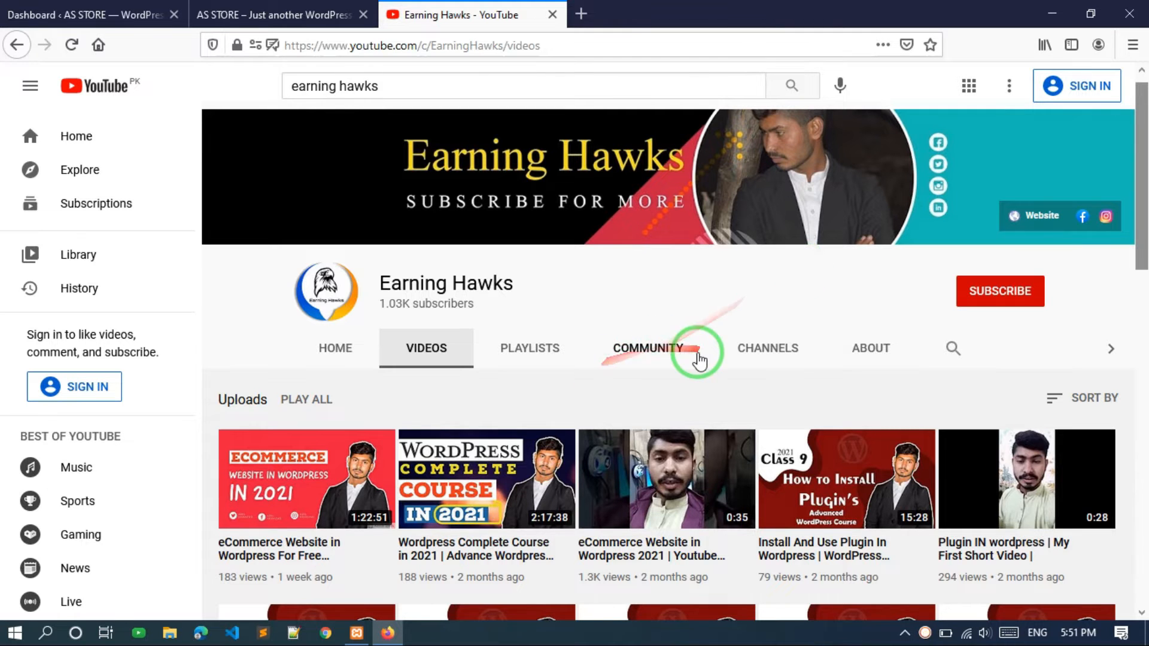
Look through the uploaded videos on the Earning Hawks YouTube channel.
scroll(697, 358, down, 7)
scroll(736, 395, down, 3)
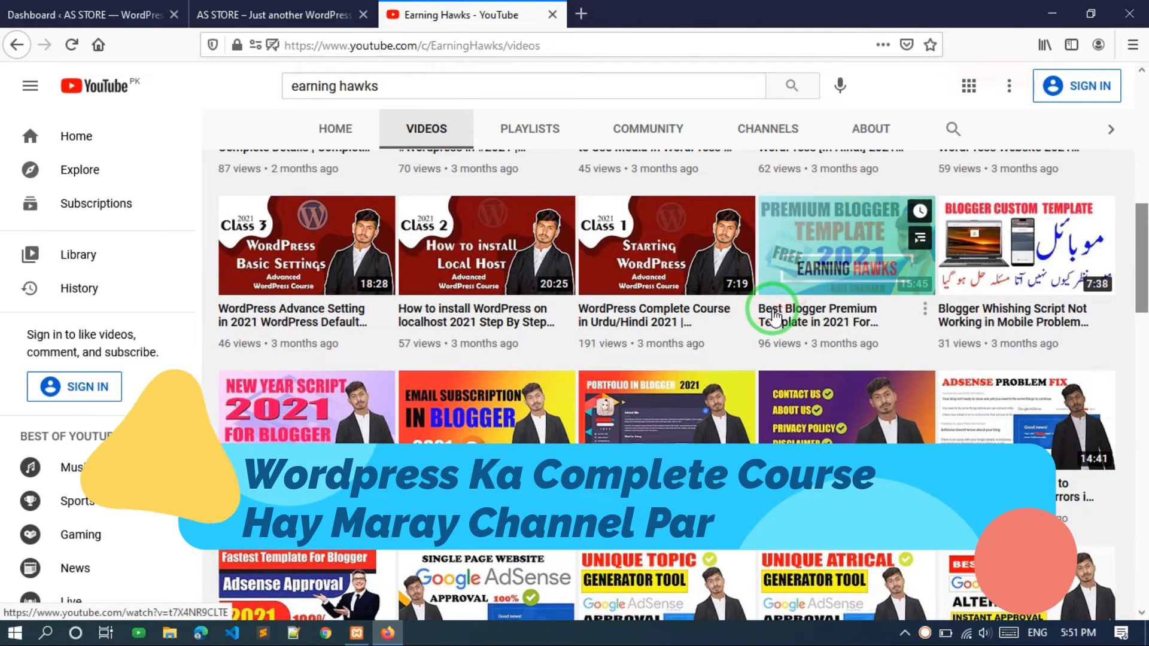
scroll(770, 313, up, 10)
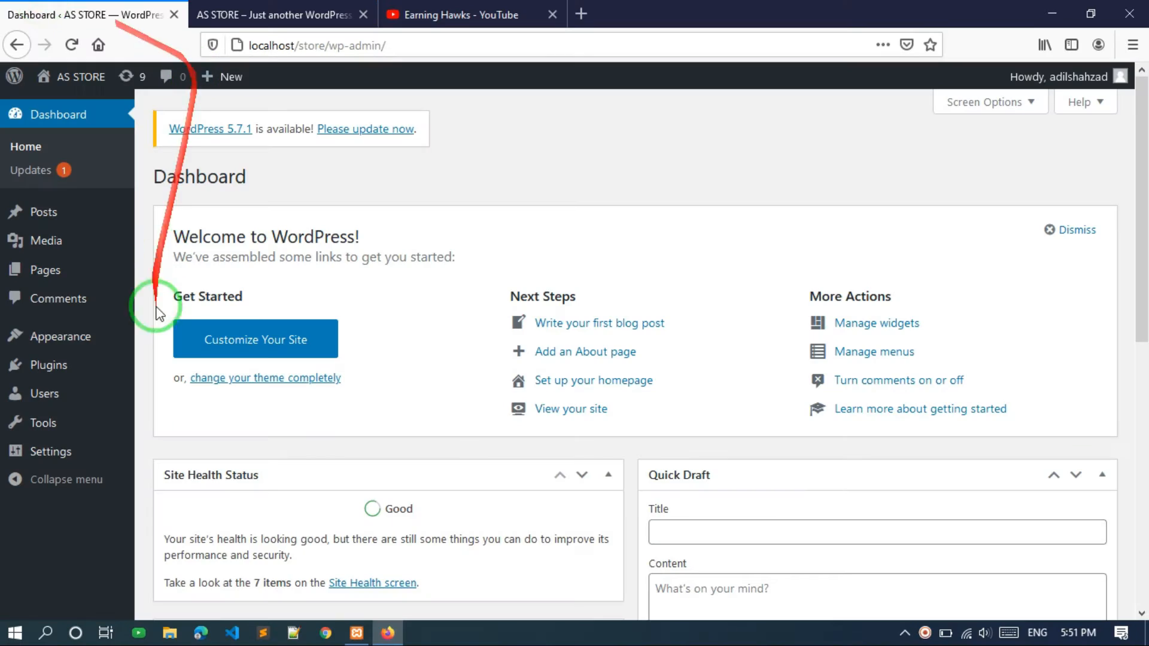
Look over the AS STORE front page from its header to its footer.
click(267, 15)
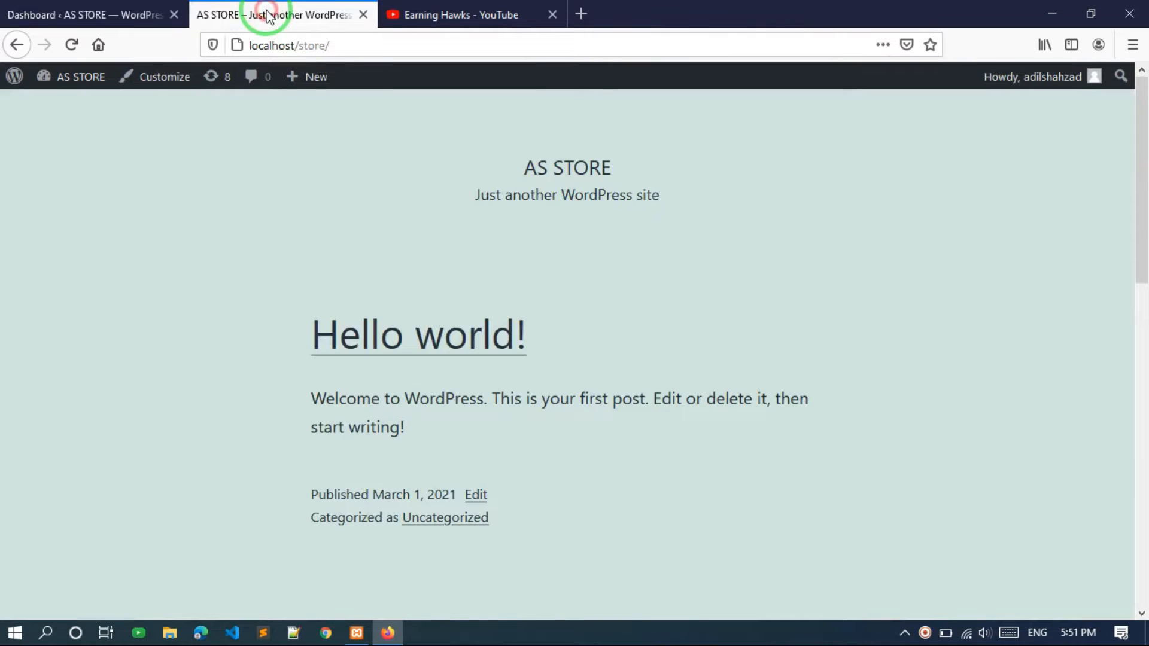
scroll(528, 208, down, 12)
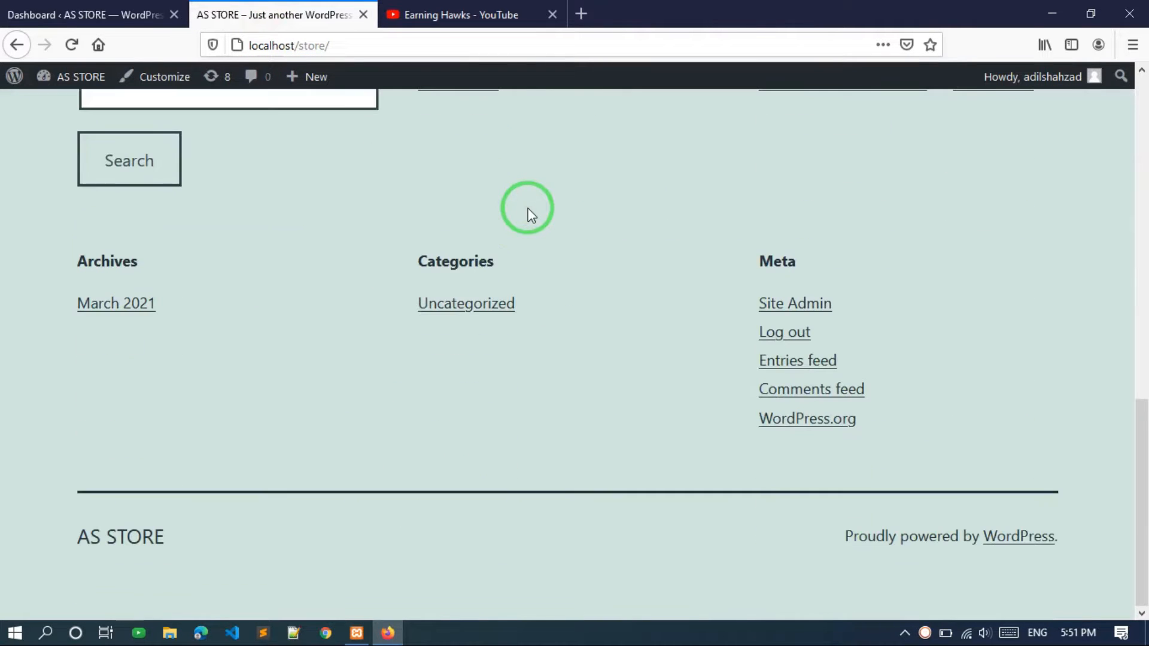
scroll(528, 208, up, 12)
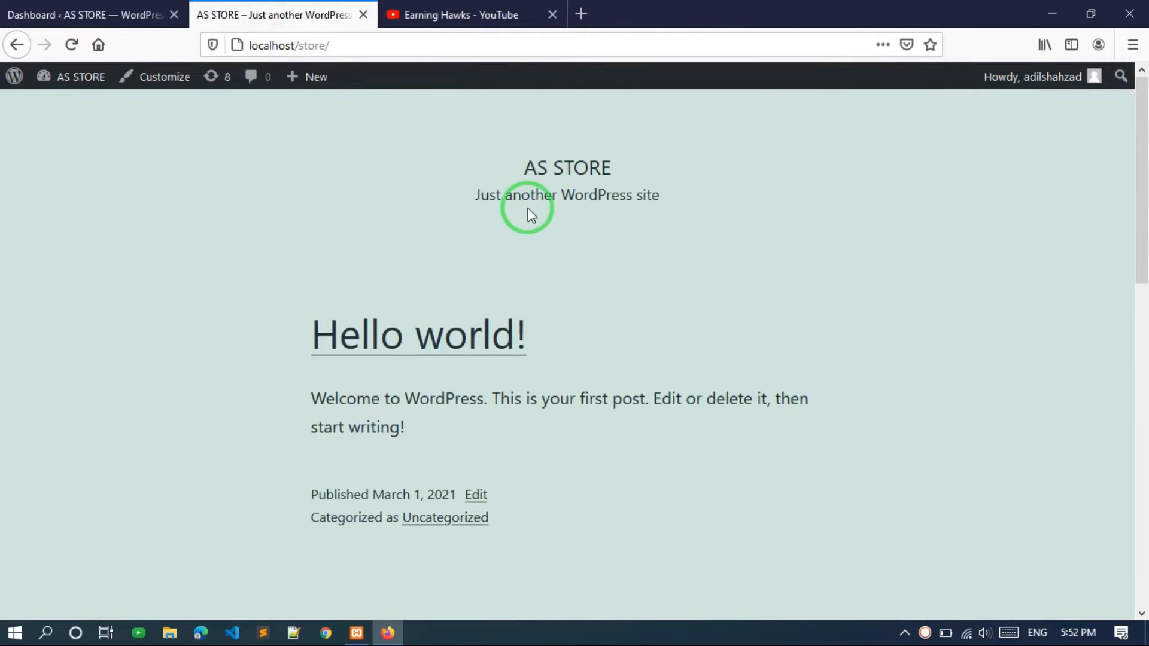
Delete the installed Contact Form 7 plugin and its data from the AS STORE site.
click(47, 9)
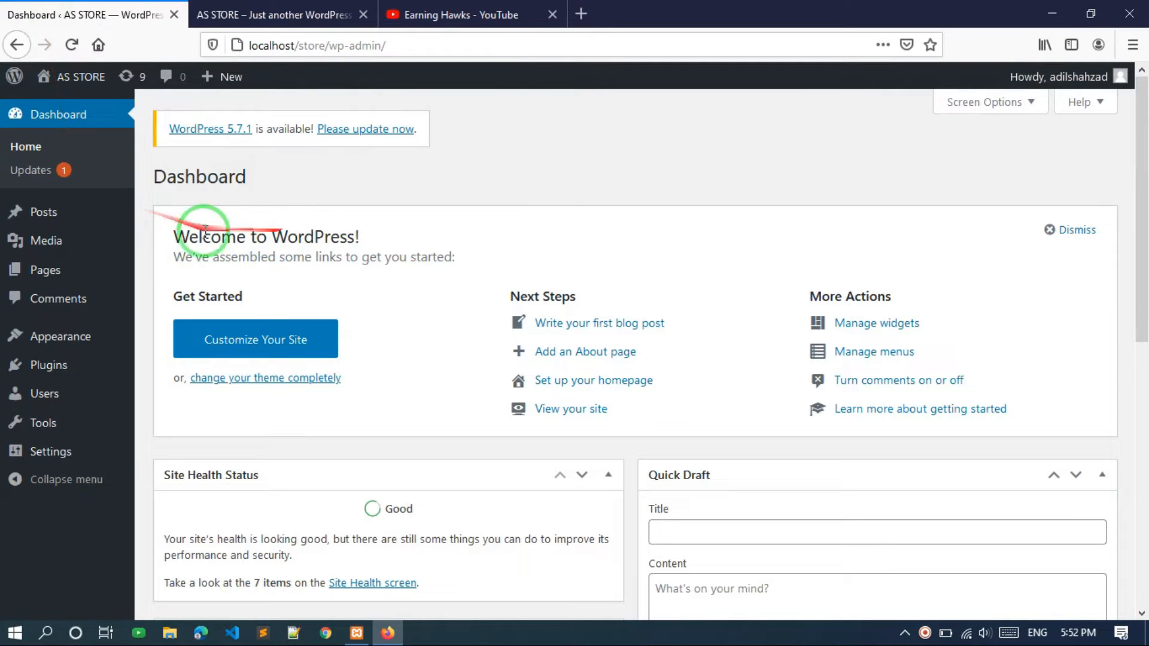
click(94, 378)
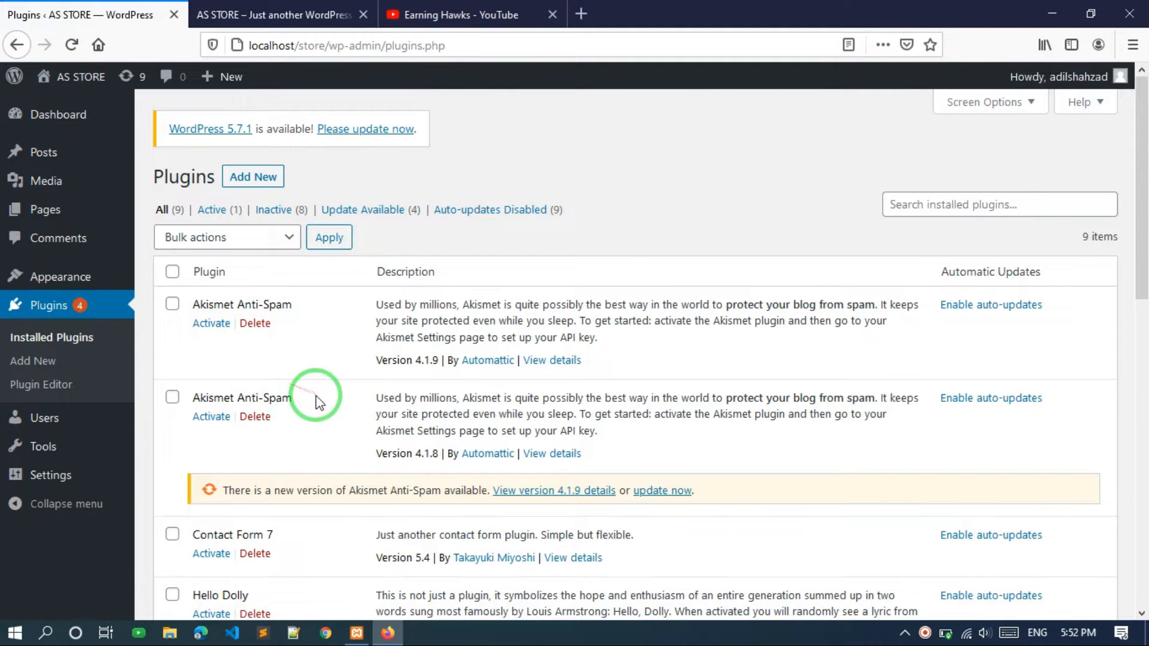
scroll(315, 403, down, 2)
click(258, 481)
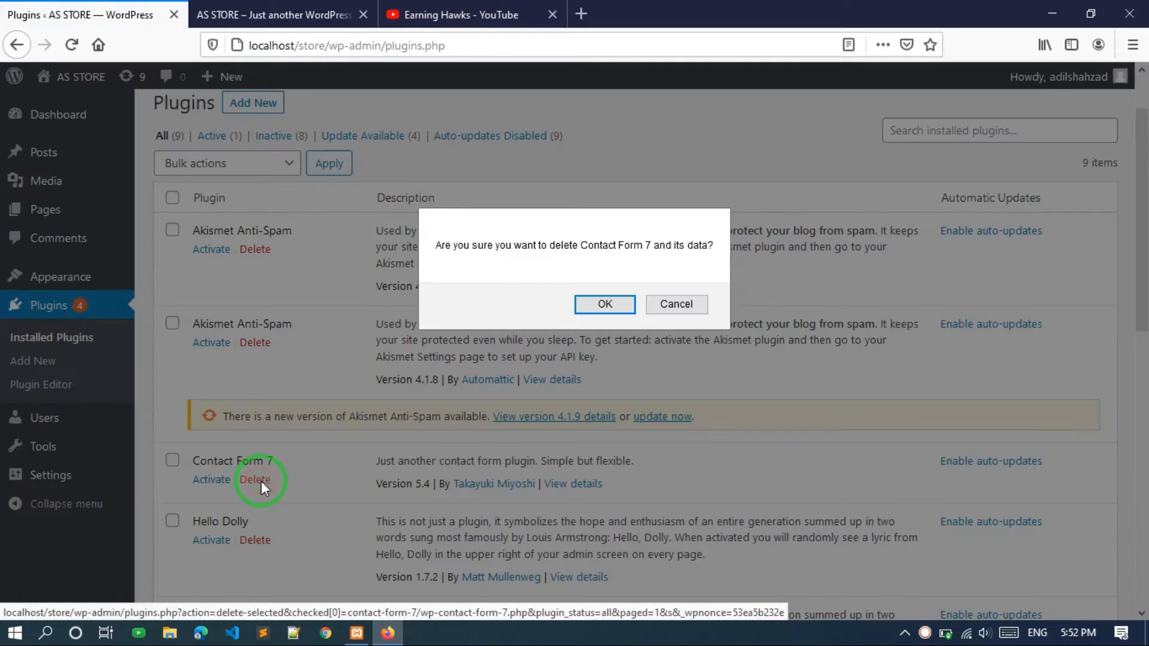
click(605, 304)
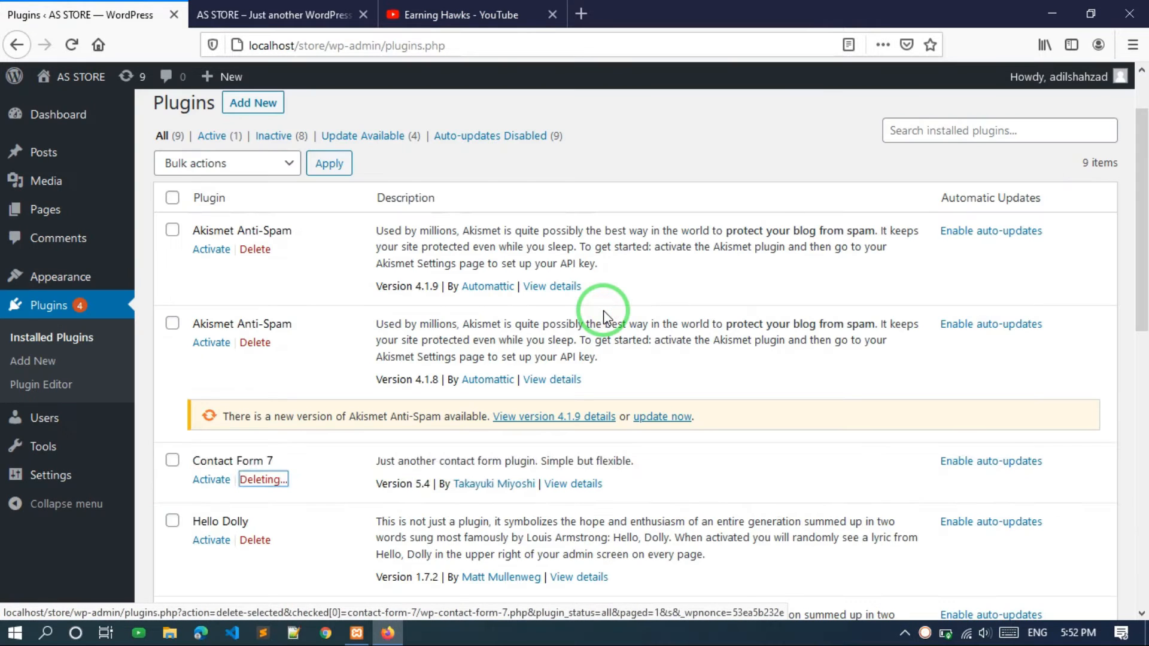
Search the plugin directory for "contact", and install and activate Contact Form 7.
scroll(460, 215, up, 2)
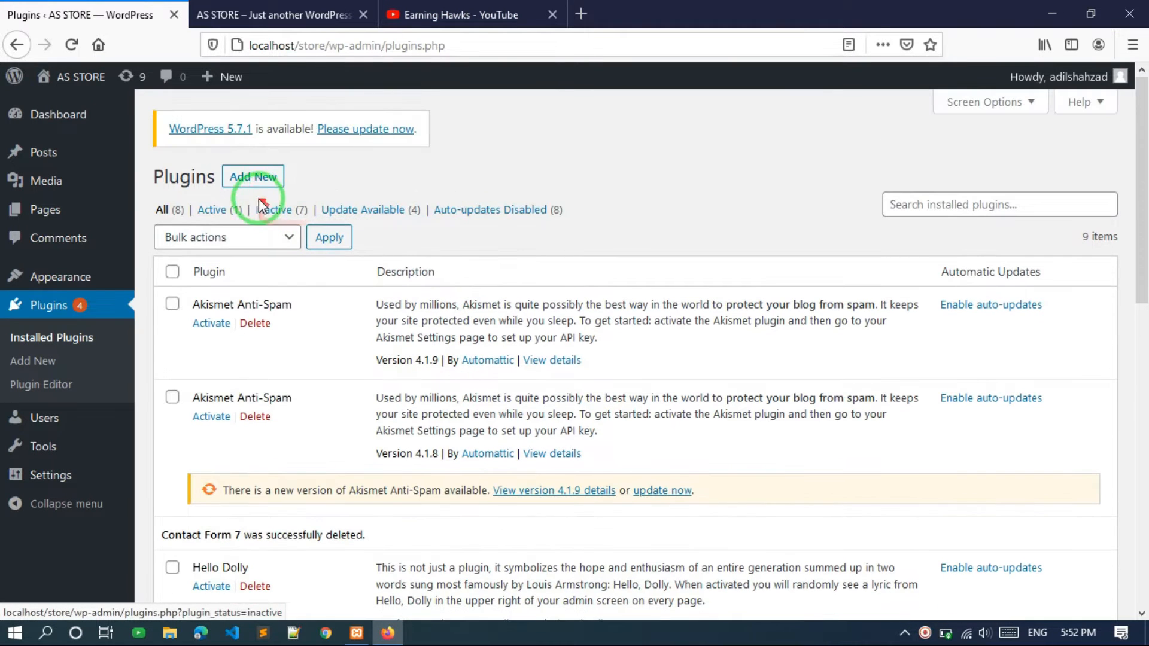
click(245, 175)
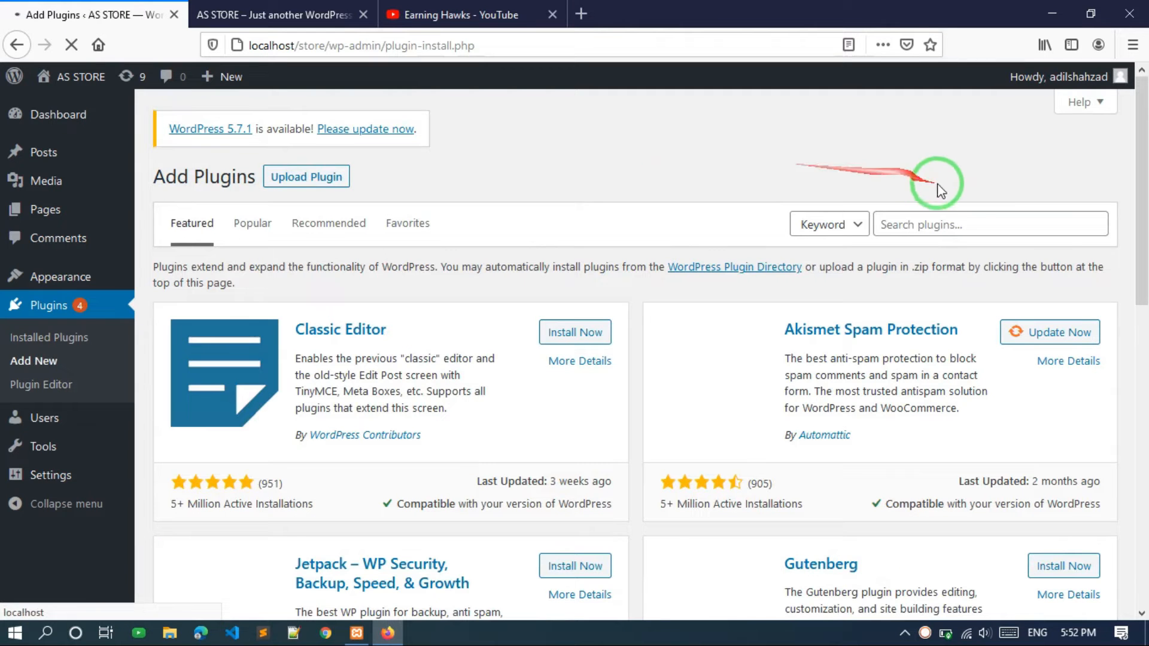
click(960, 224)
text(contact)
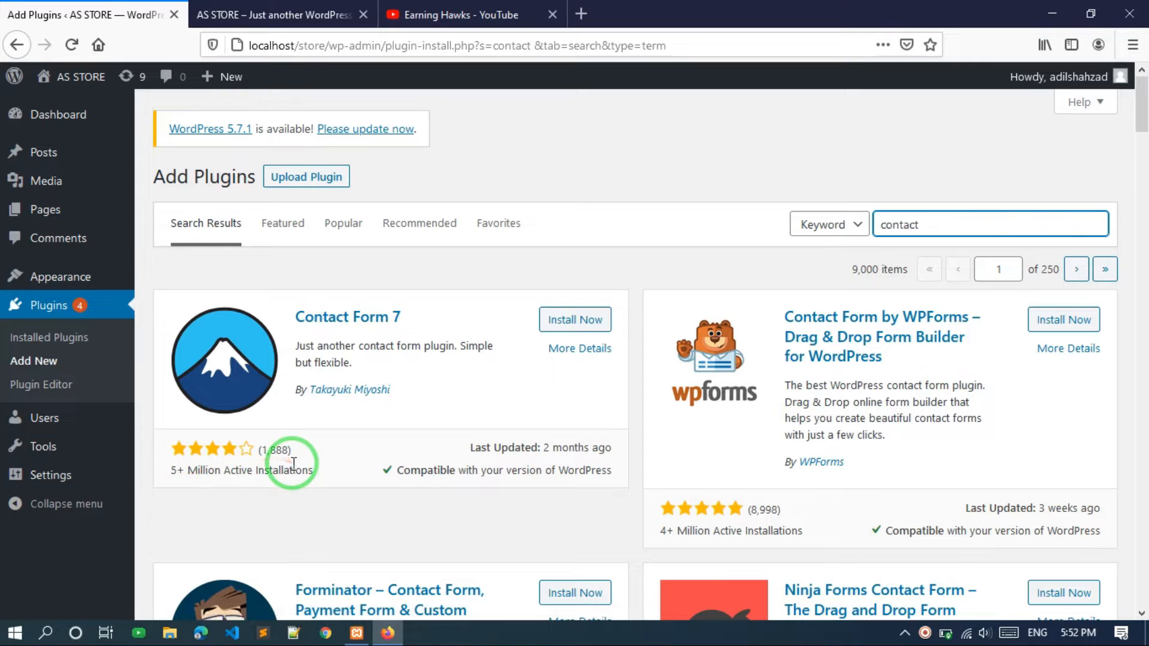
click(575, 322)
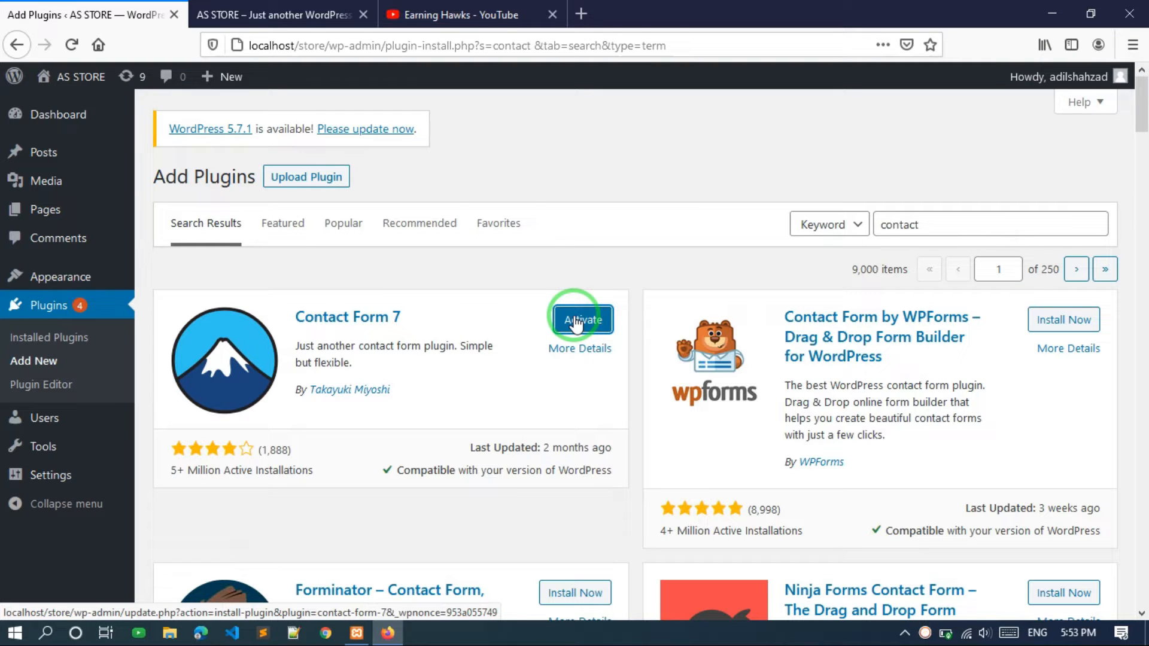
click(576, 323)
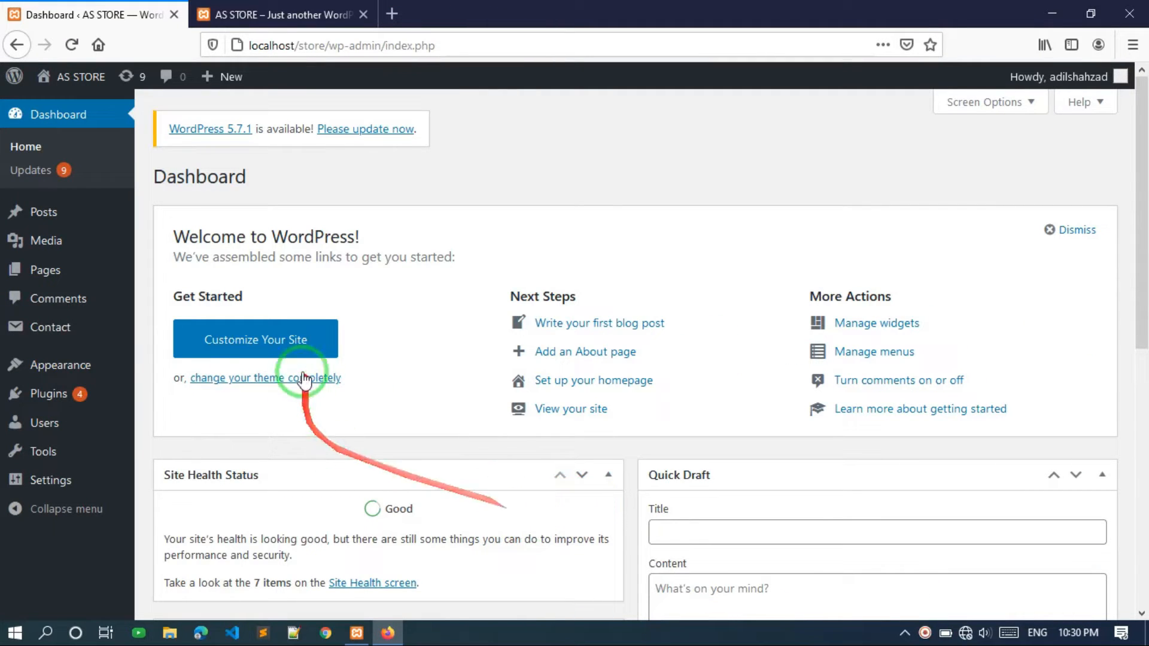
Bulk-delete both existing contact forms, Contact form 1 and contact2.
mouse_move(59, 330)
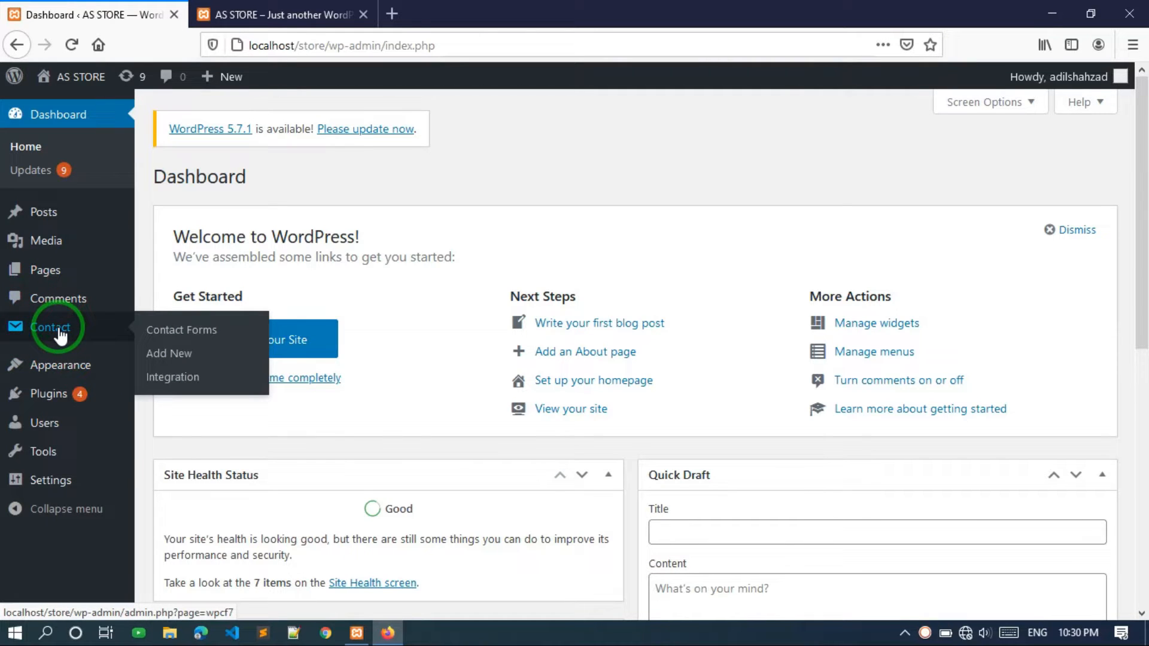
click(58, 330)
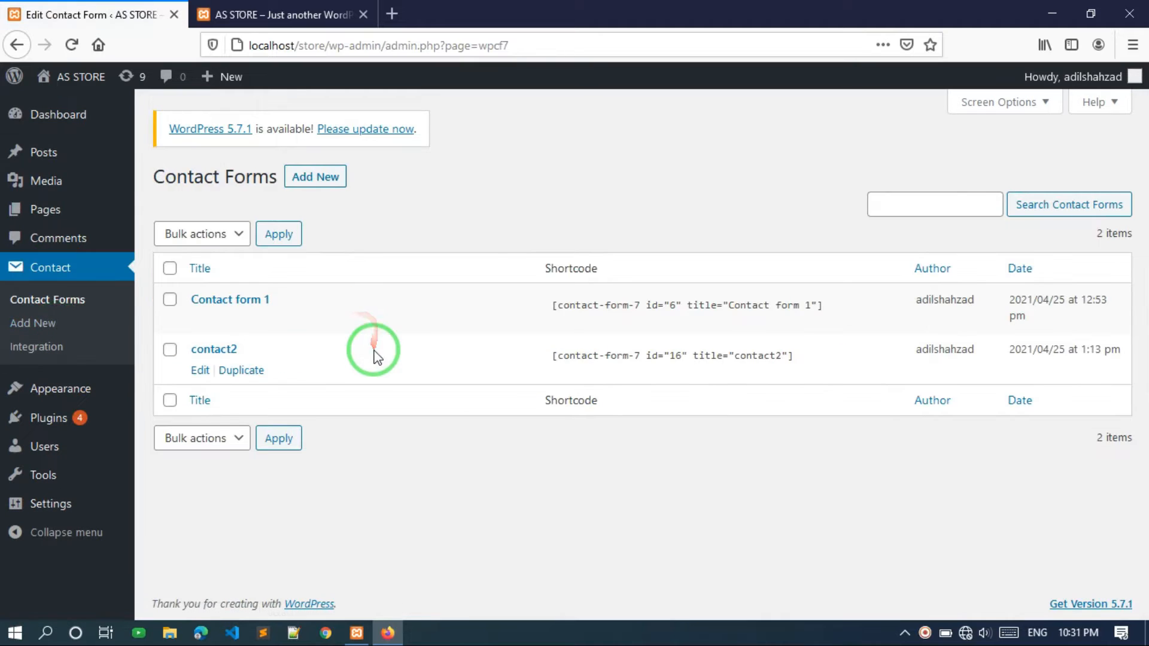
click(170, 269)
click(226, 235)
click(191, 284)
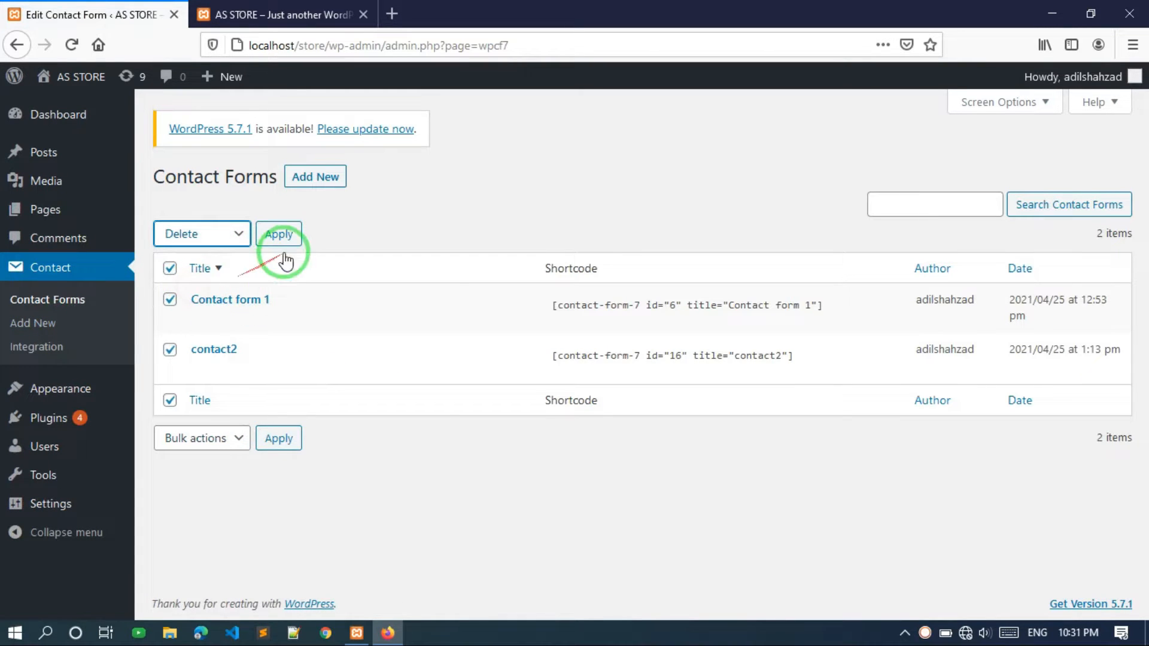
click(286, 234)
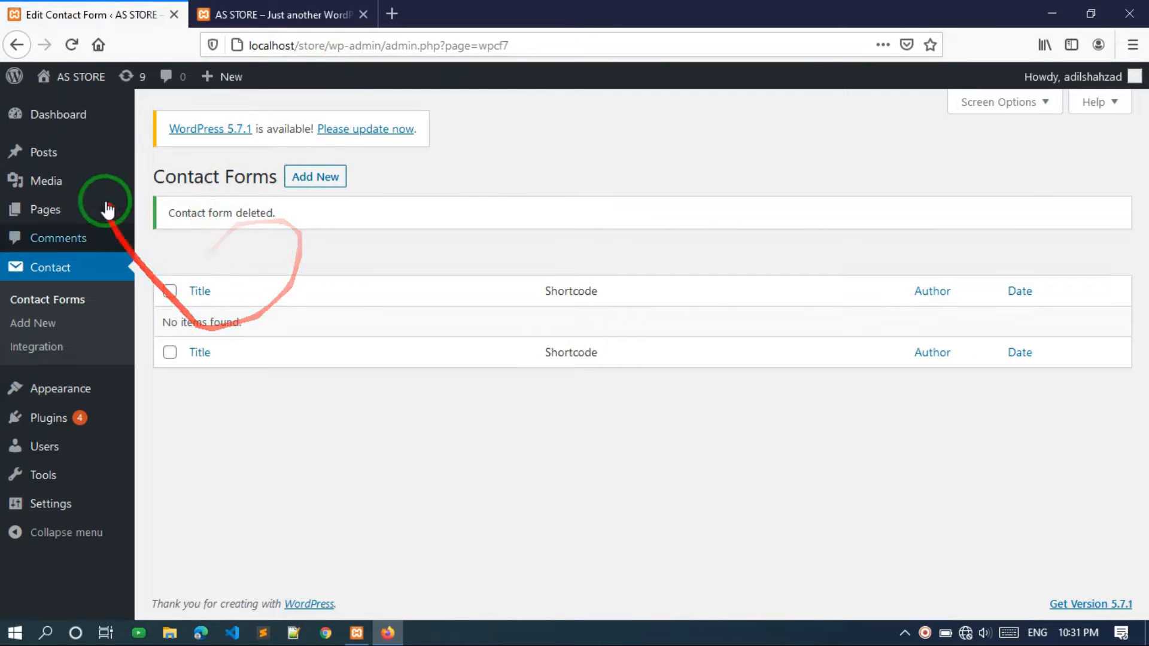
Create a new page titled "Contact Us" and publish it.
click(46, 212)
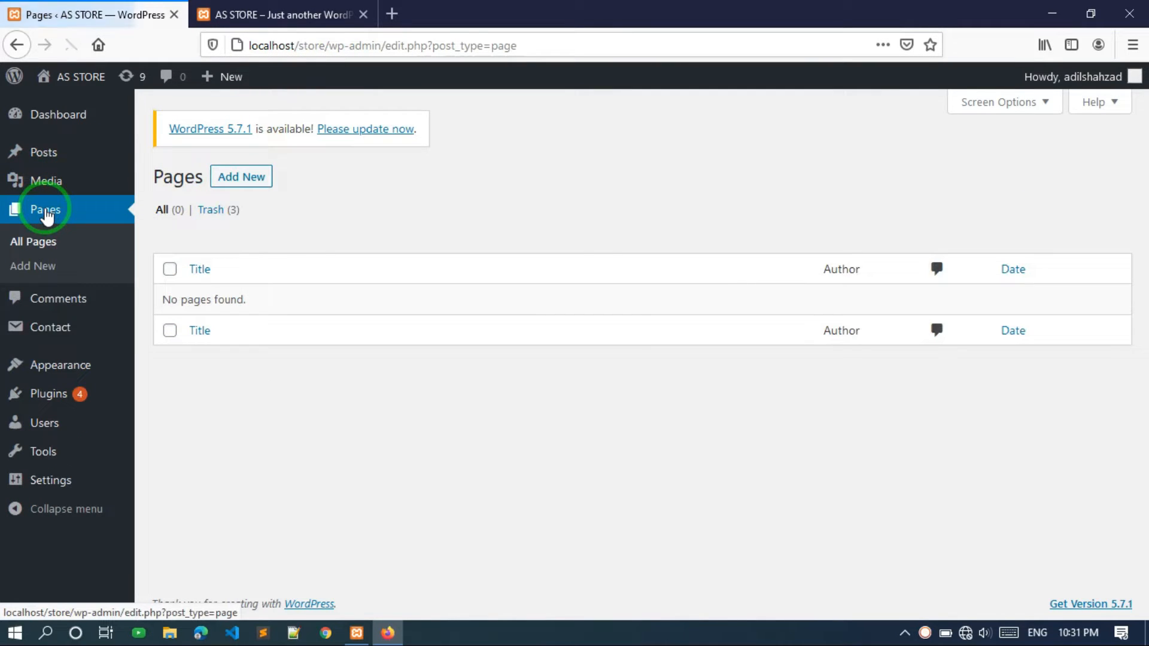
click(248, 183)
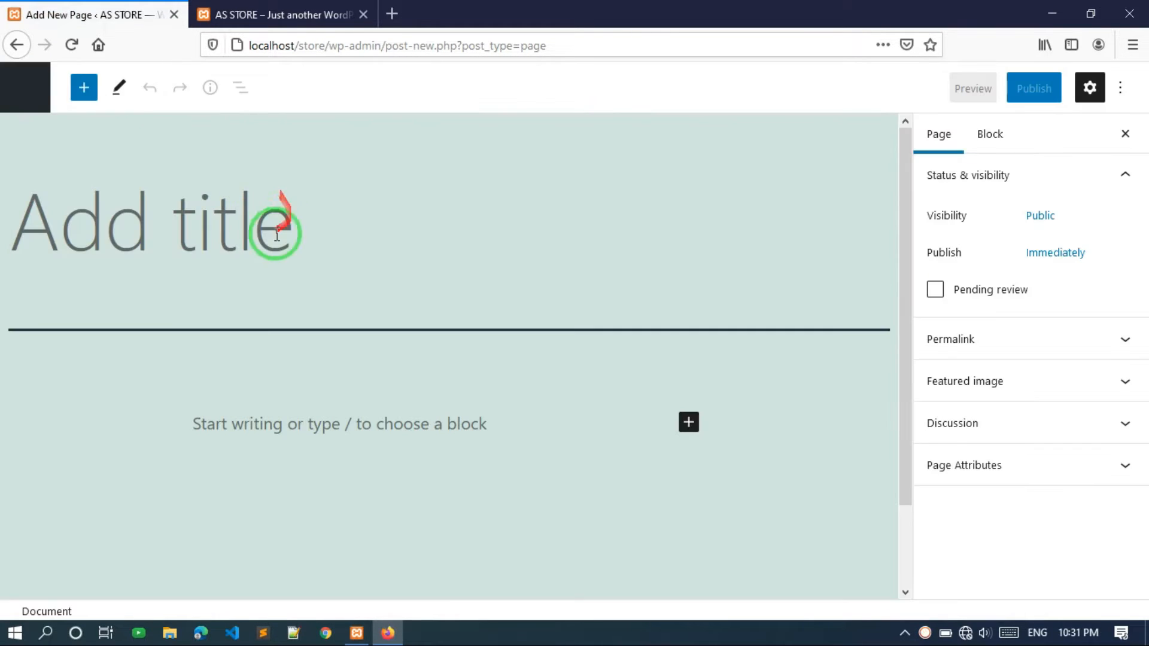
click(277, 235)
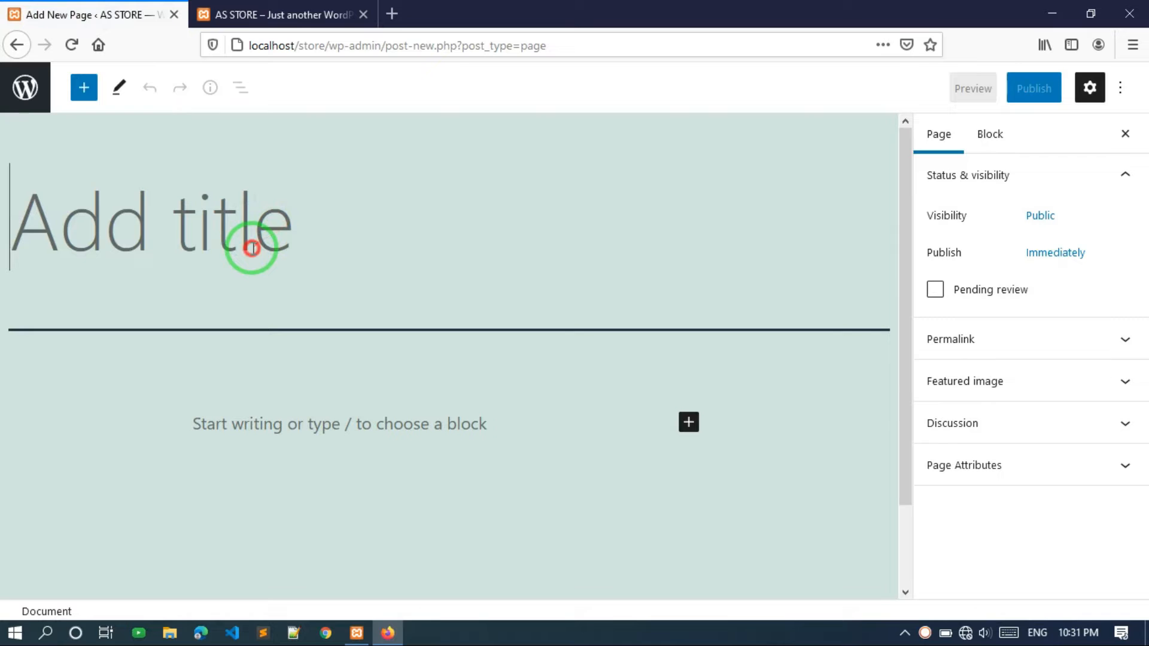
text(Contact Us)
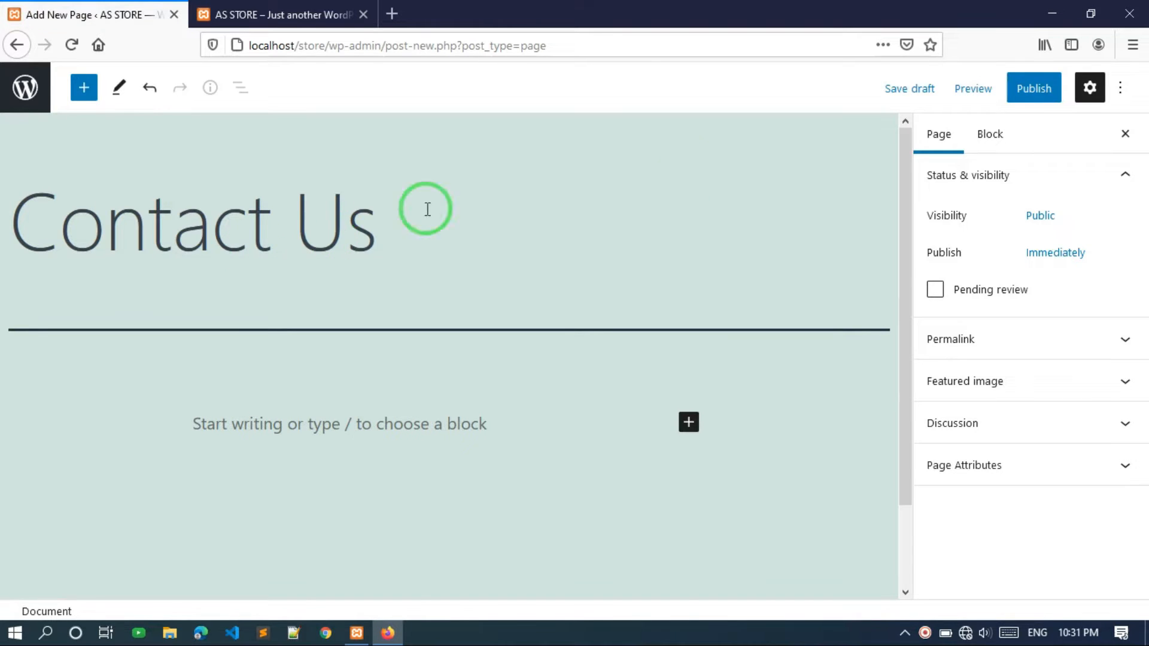
click(1052, 90)
click(975, 91)
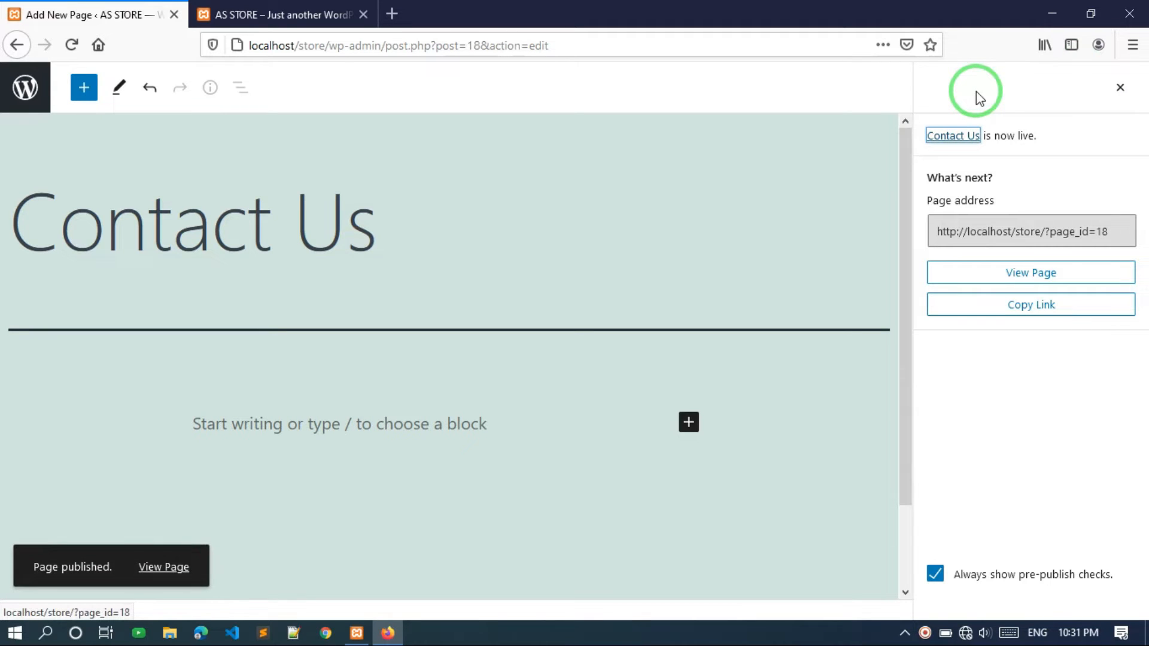
View the published Contact Us page in a new browser tab and look over its content.
right_click(1007, 273)
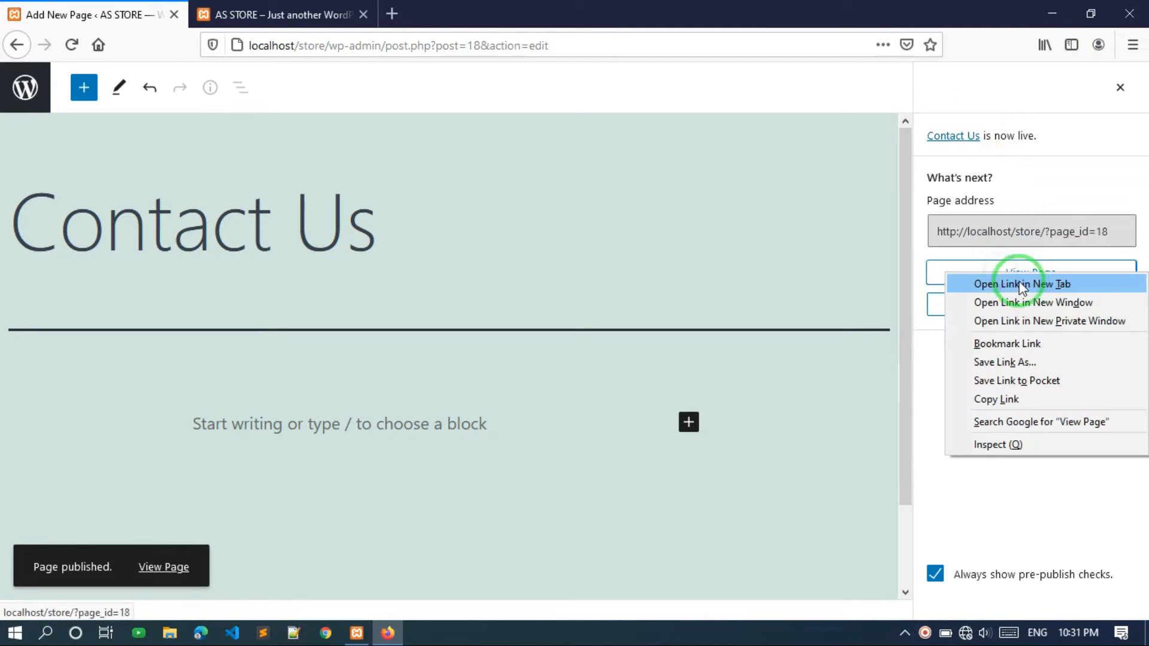
click(1027, 285)
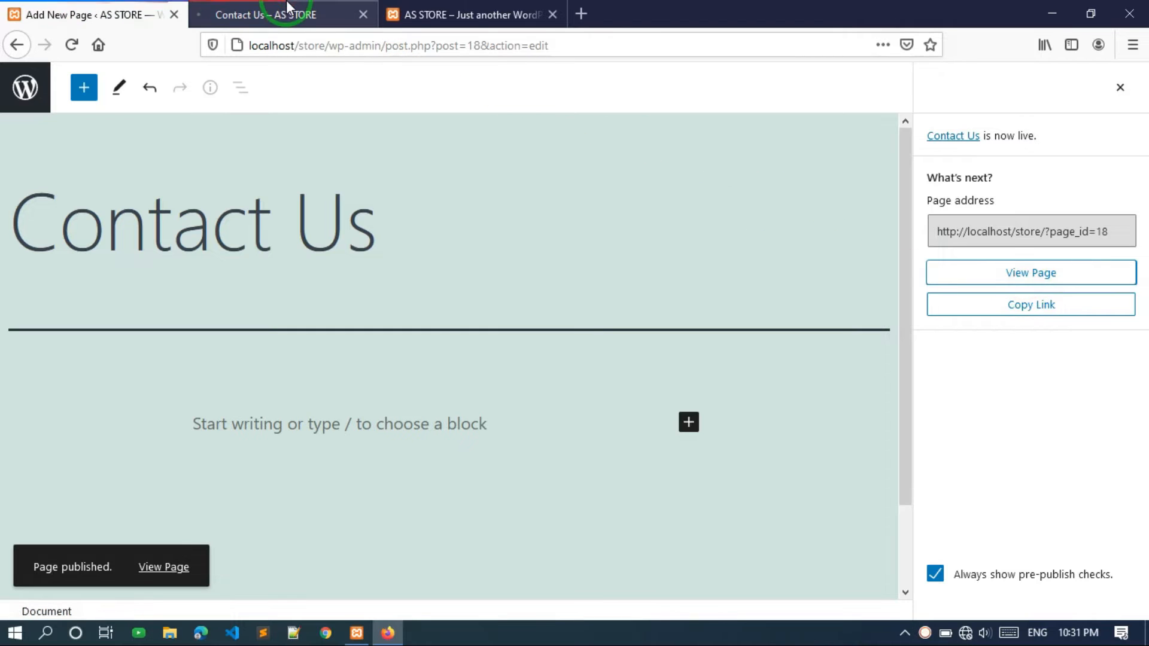
click(288, 8)
scroll(397, 383, down, 5)
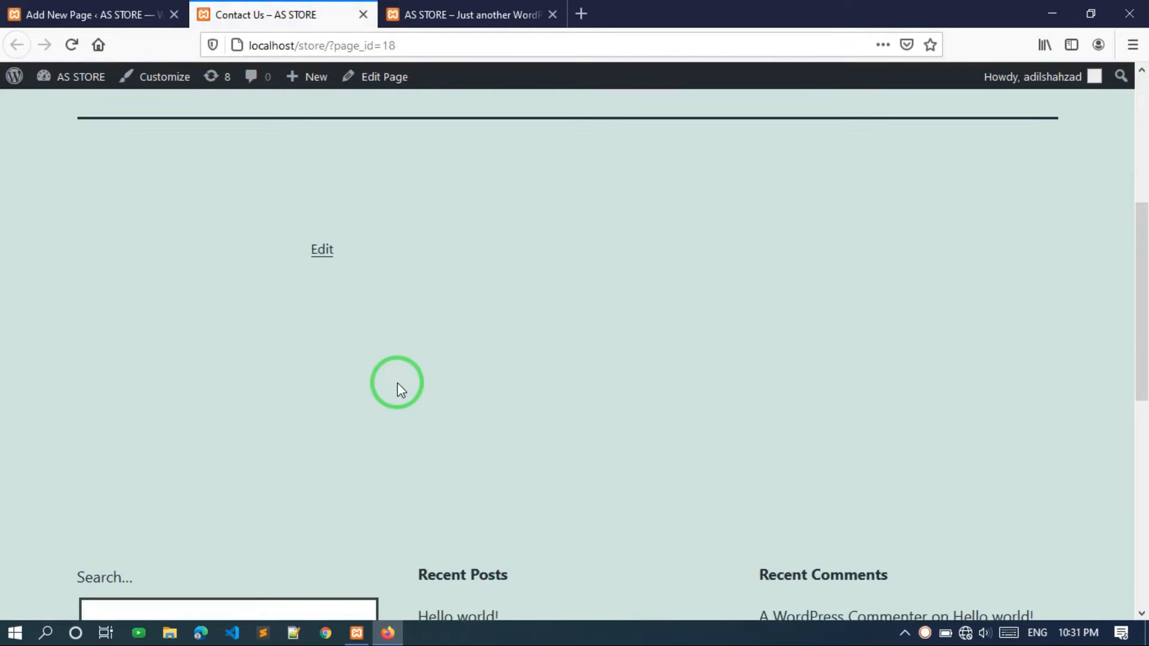
scroll(299, 383, up, 3)
Leave the page editor and start a new contact form with "Contact" in its title.
click(36, 11)
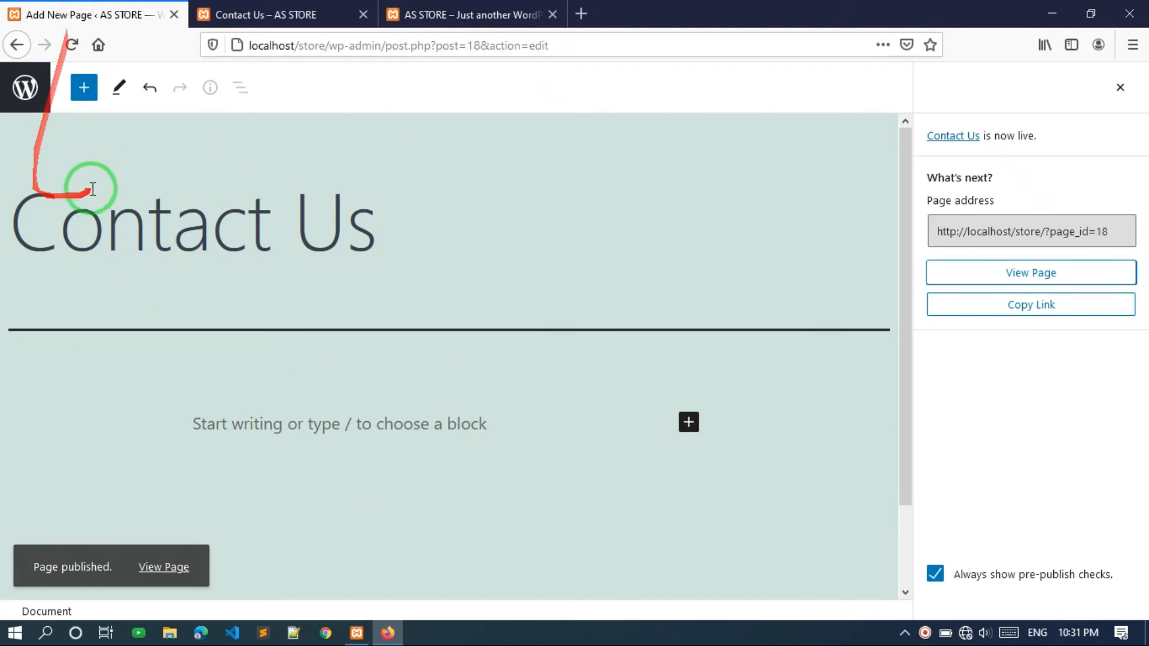
click(30, 92)
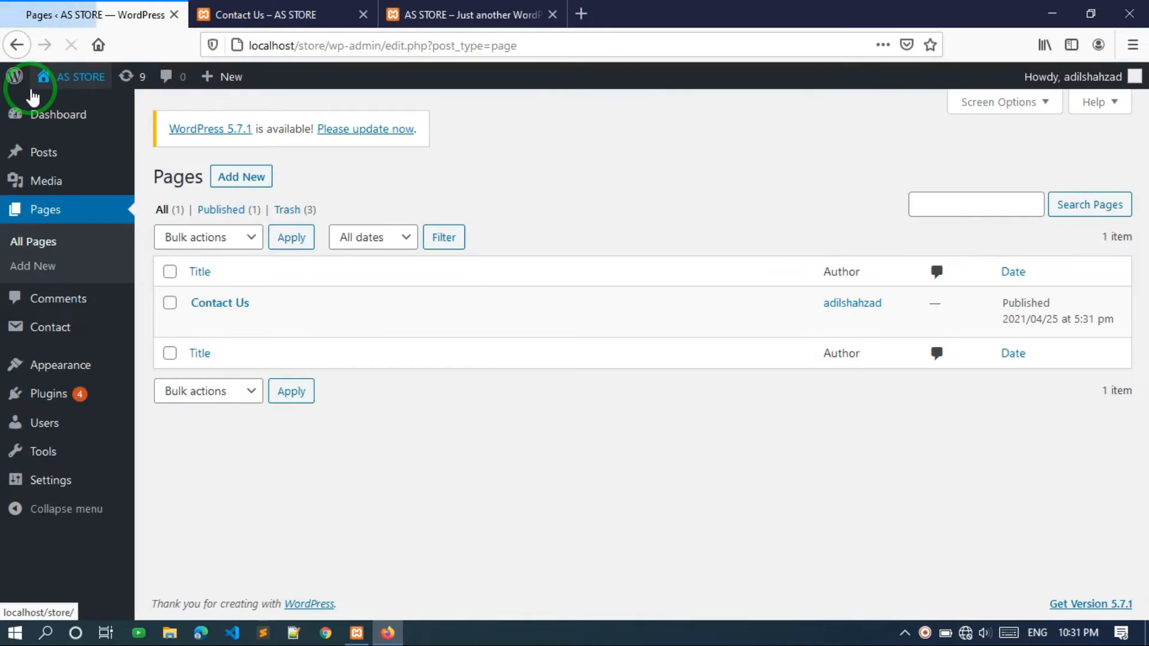
click(73, 335)
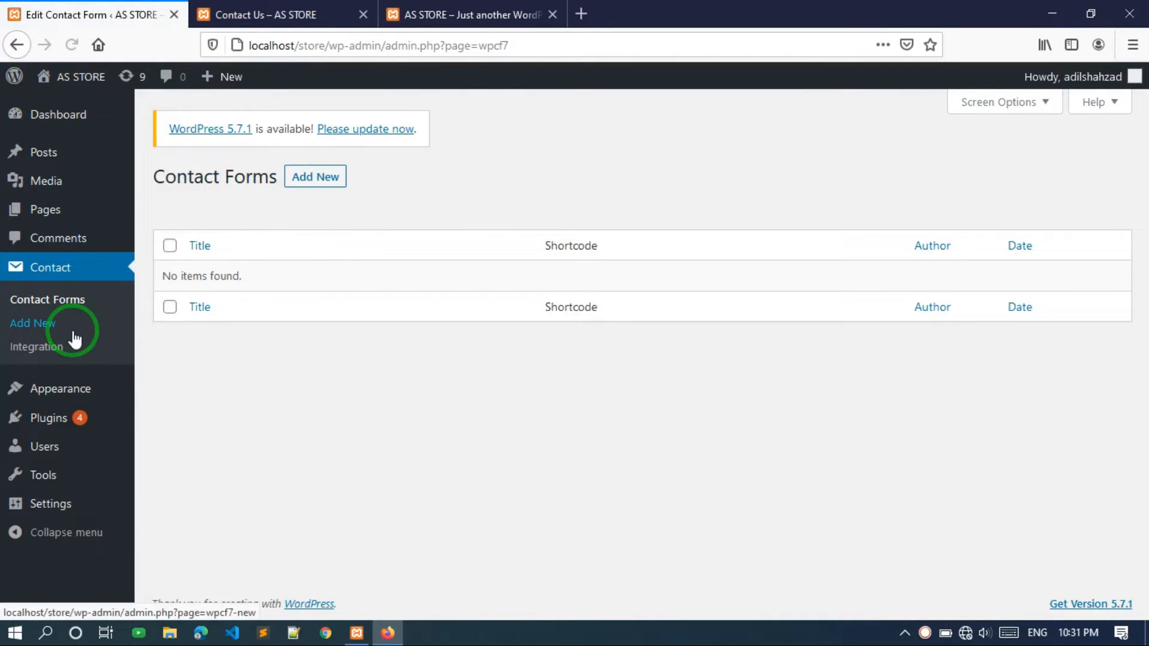
click(314, 179)
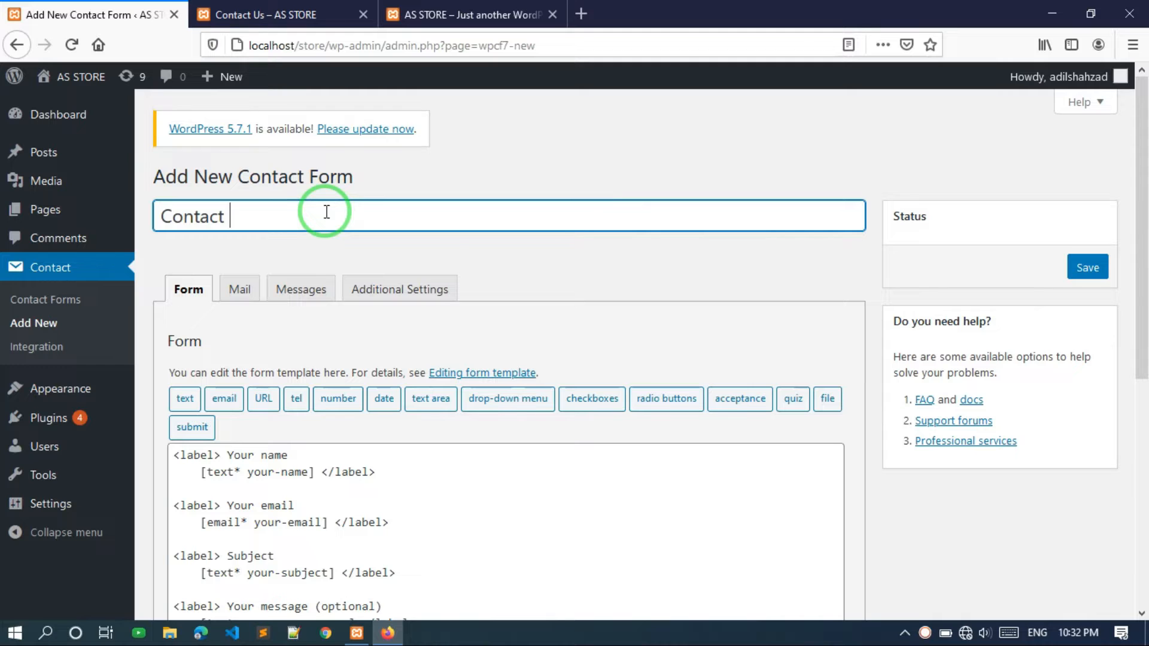
Insert a required drop-down named "country" with options Pakistan, India and Japan into the form template, and save the contact form.
scroll(282, 264, down, 4)
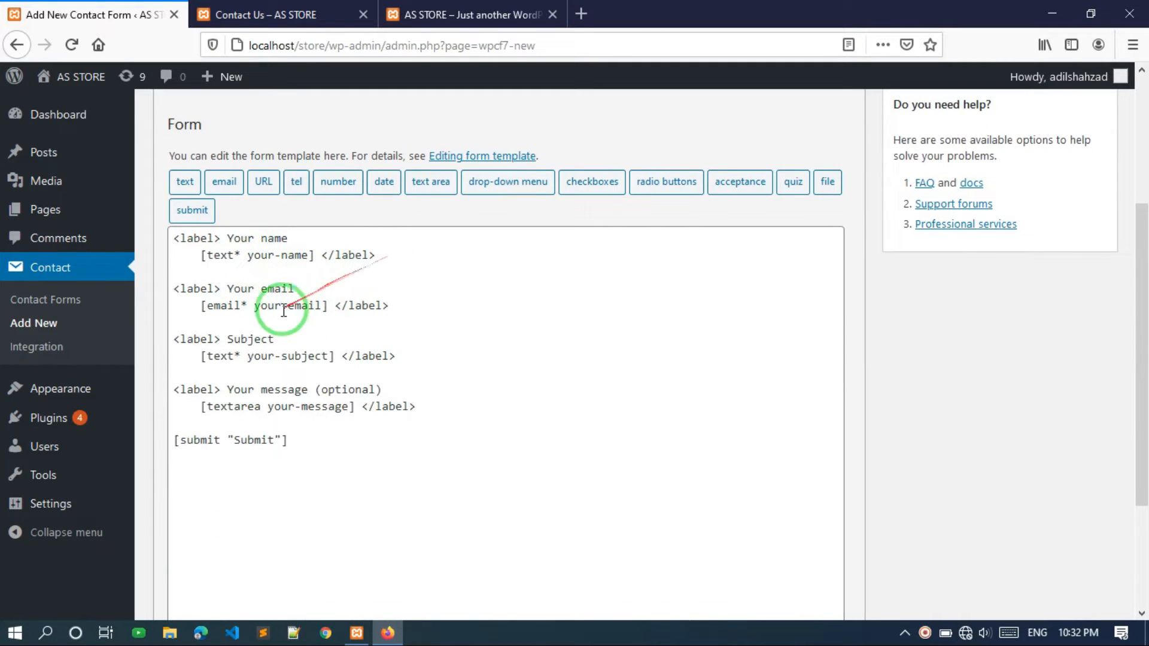
click(302, 441)
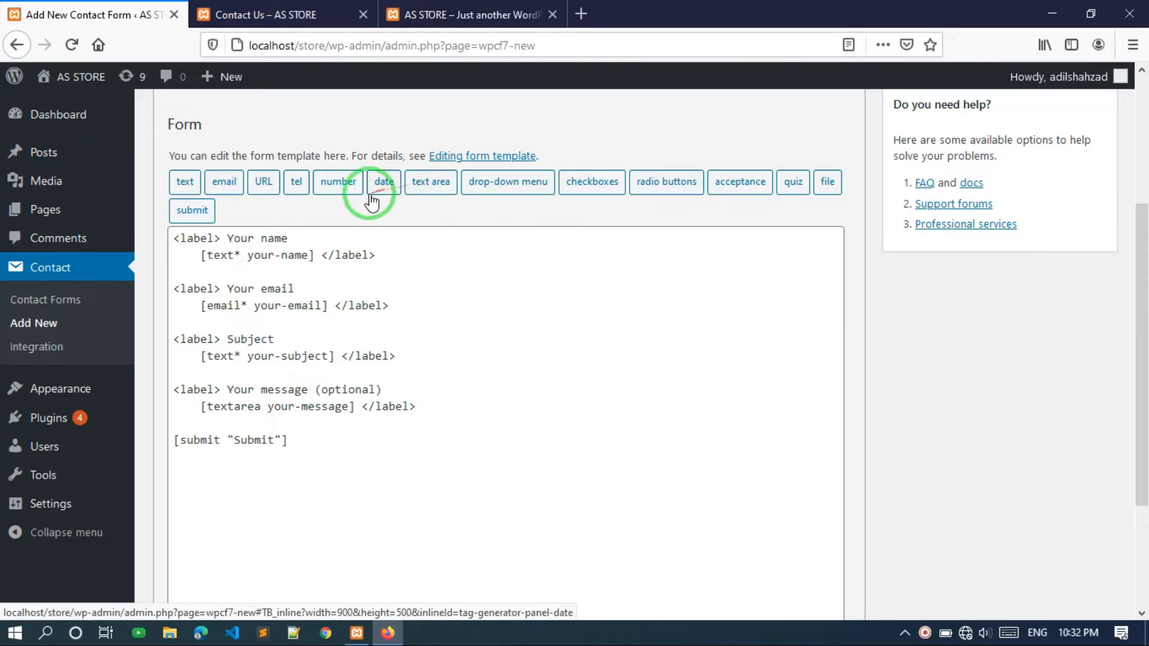
click(514, 188)
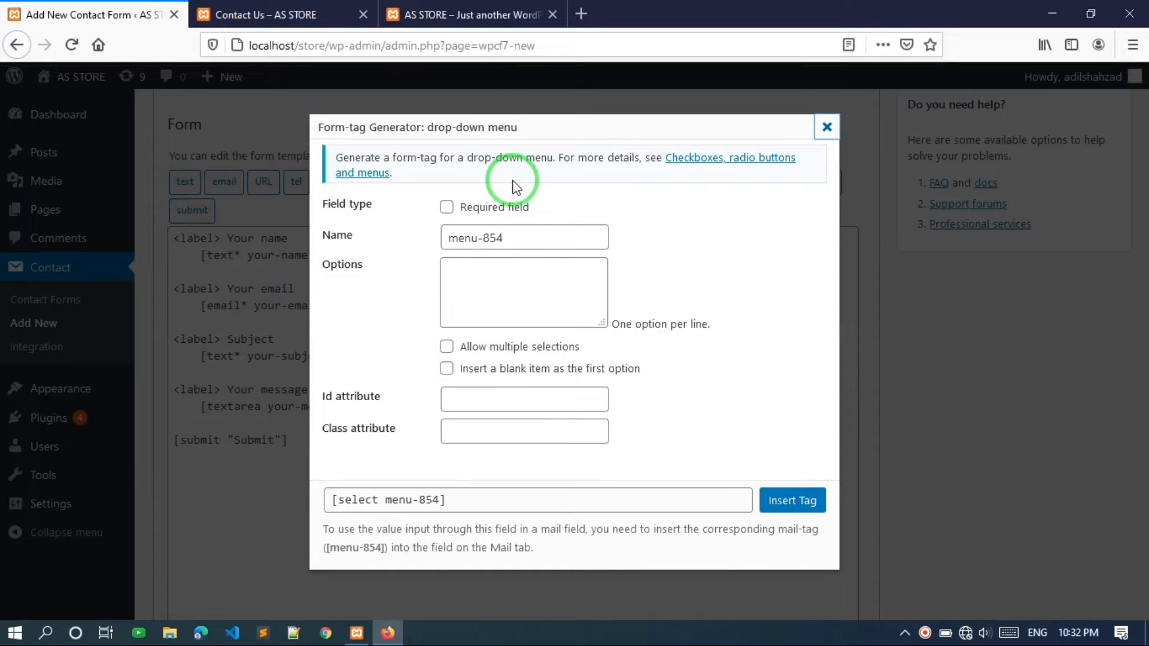
click(446, 210)
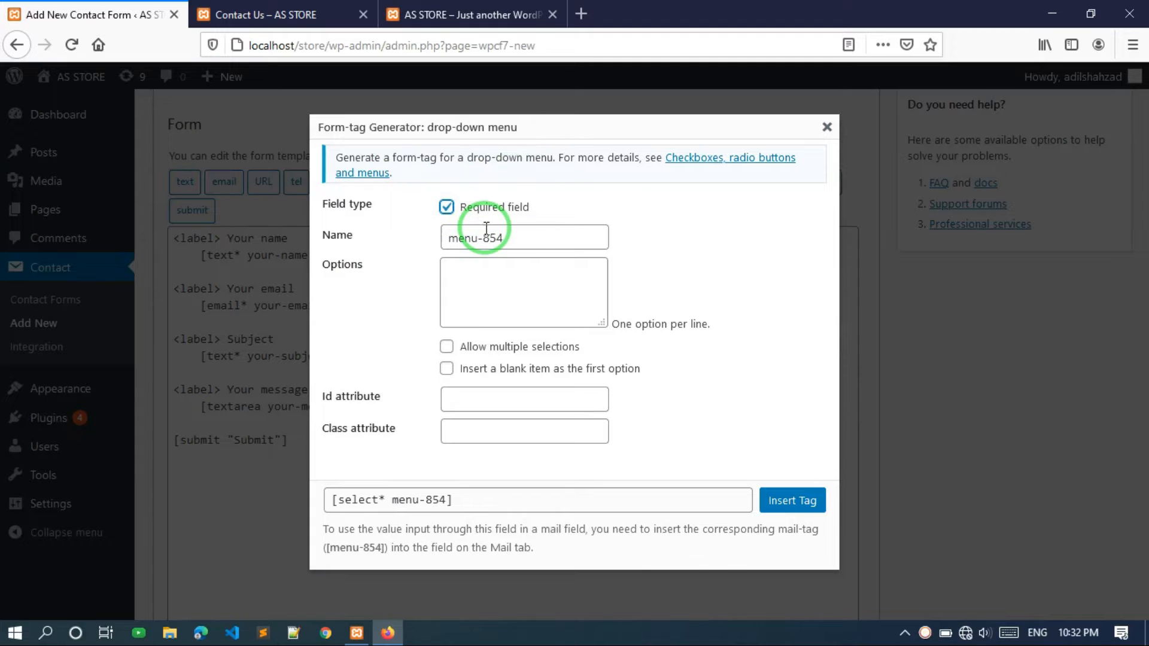
drag(520, 235, 432, 237)
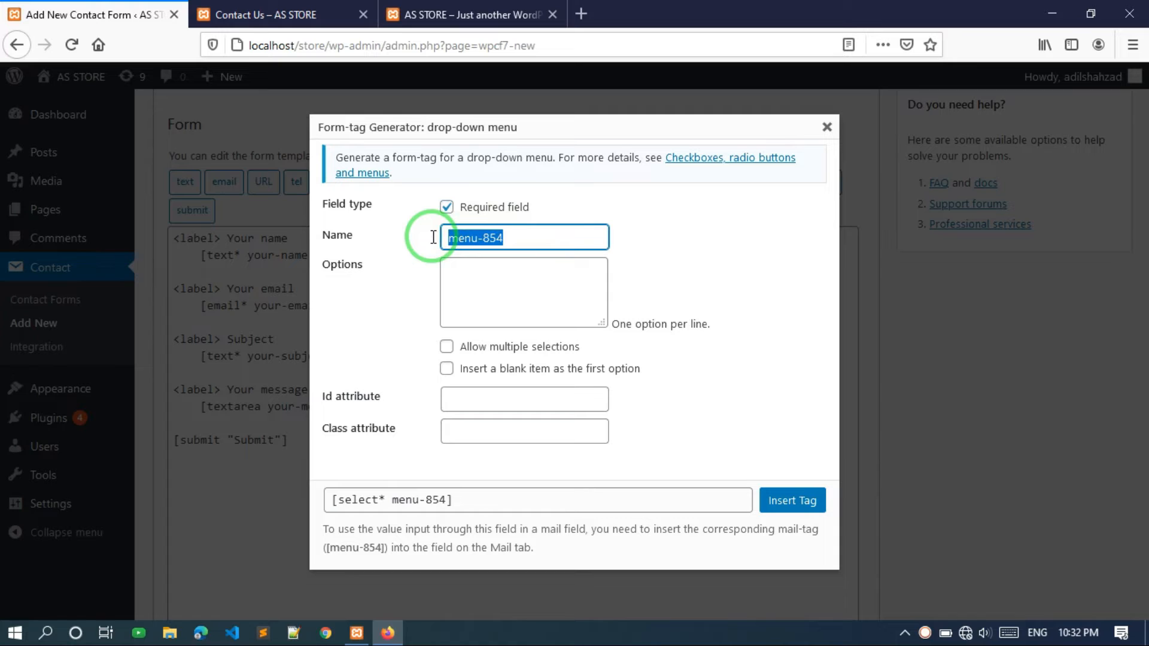
text(country)
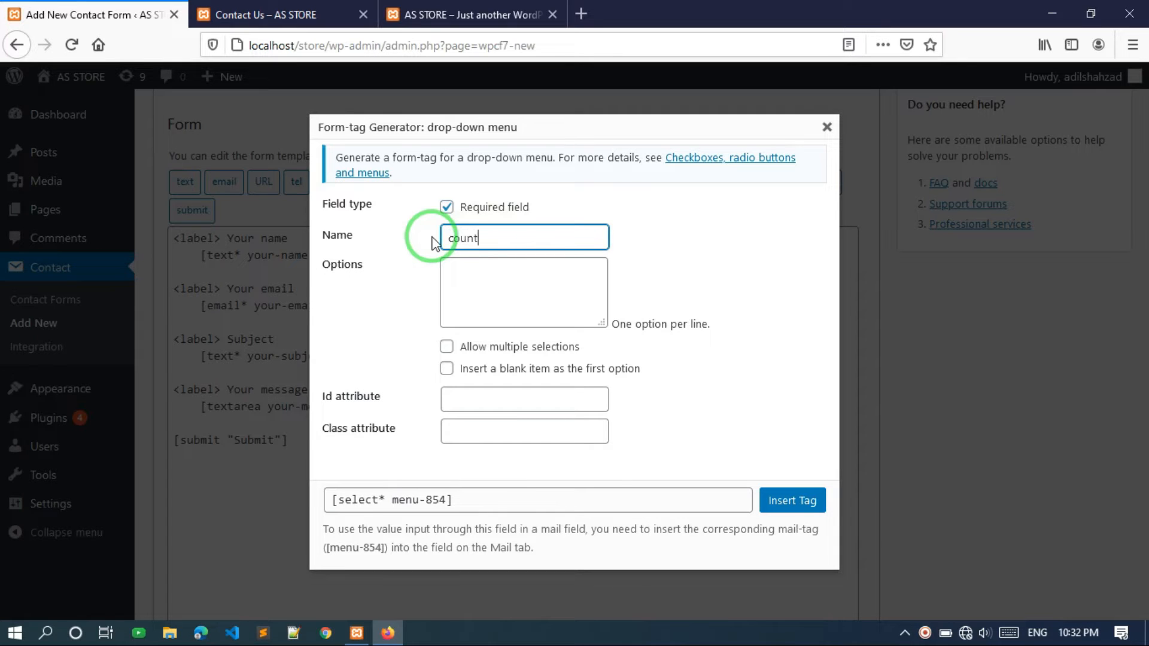
click(504, 274)
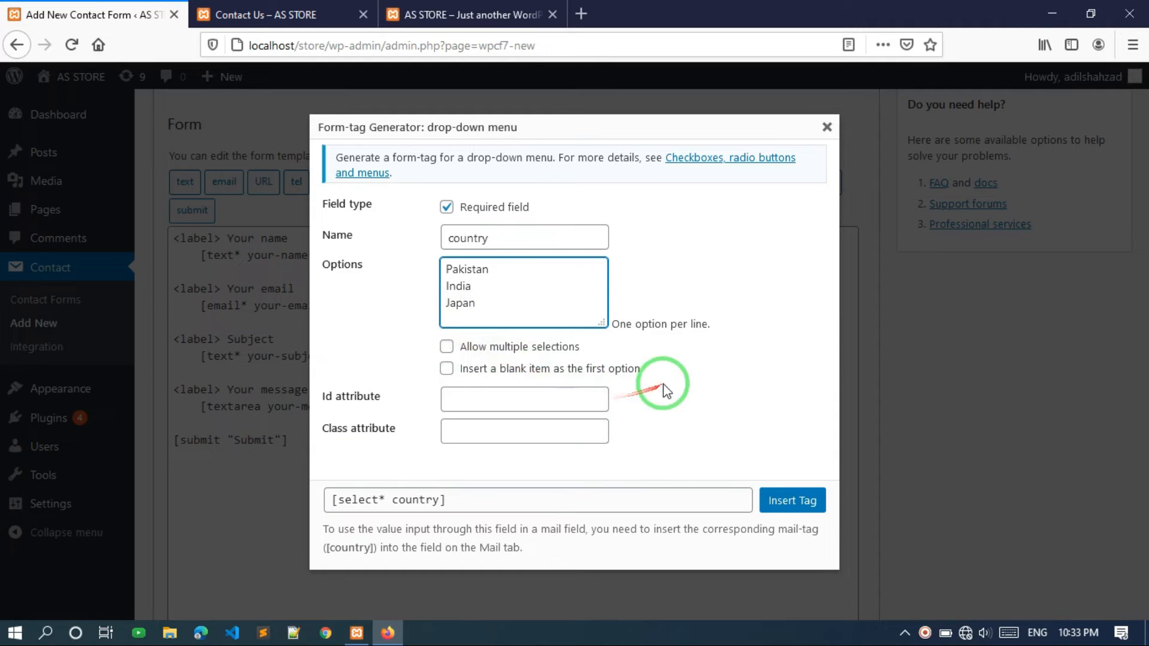
click(799, 498)
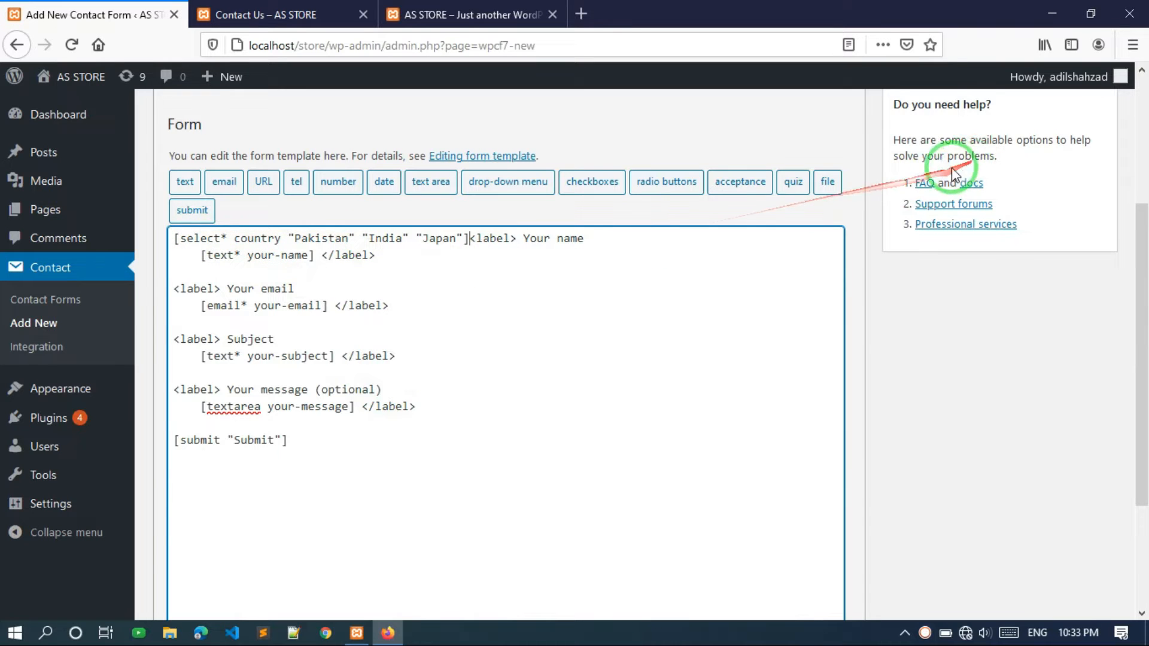
scroll(1007, 137, up, 3)
click(1076, 272)
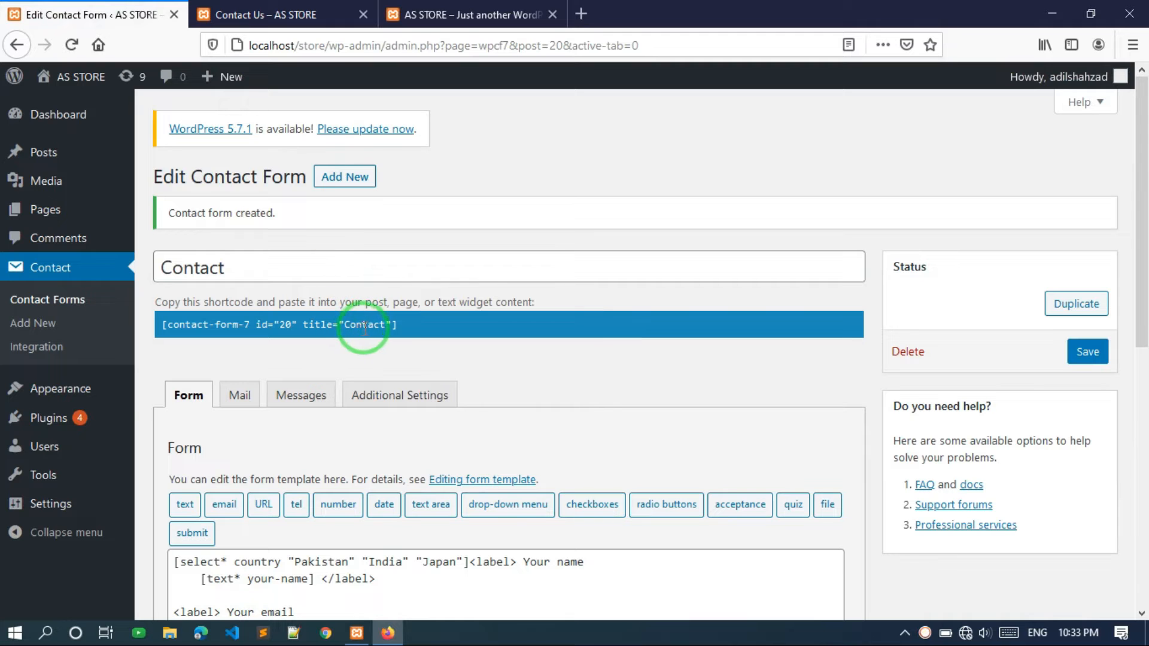
Reload the store's front page and check its header for a navigation menu.
click(308, 13)
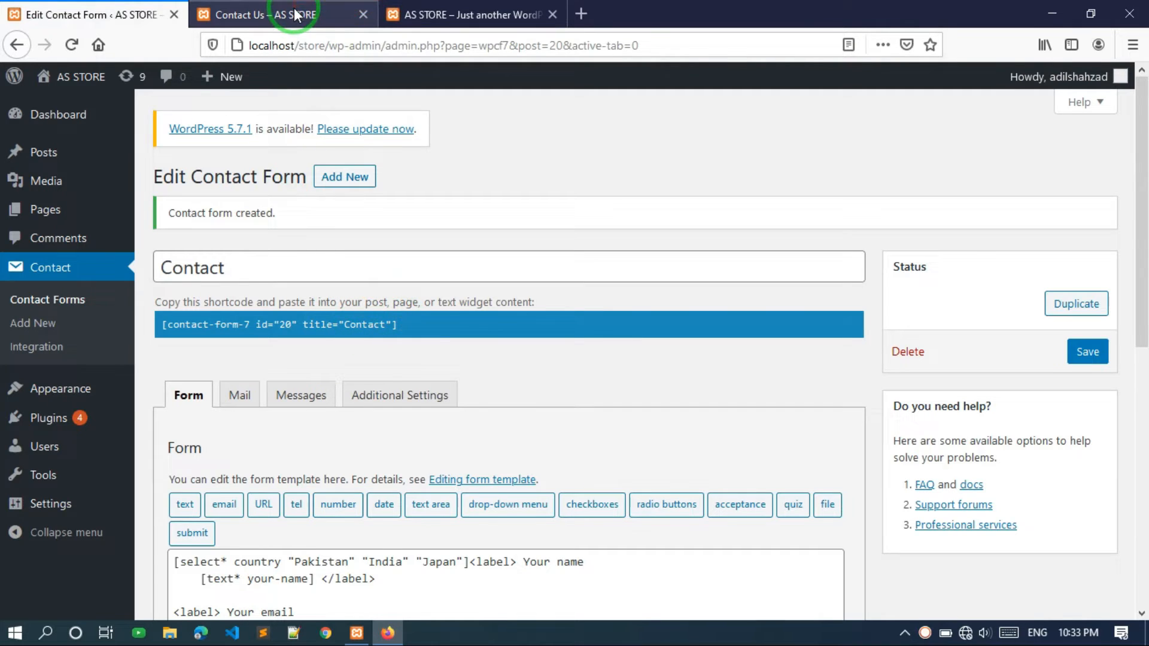
click(467, 7)
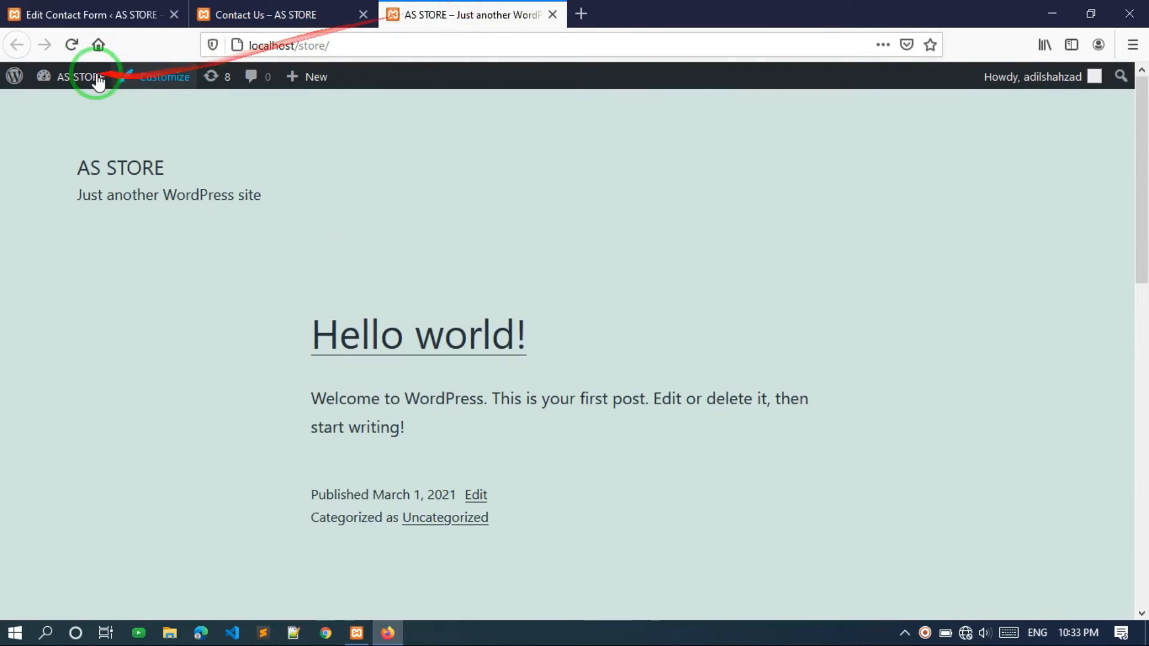
click(73, 46)
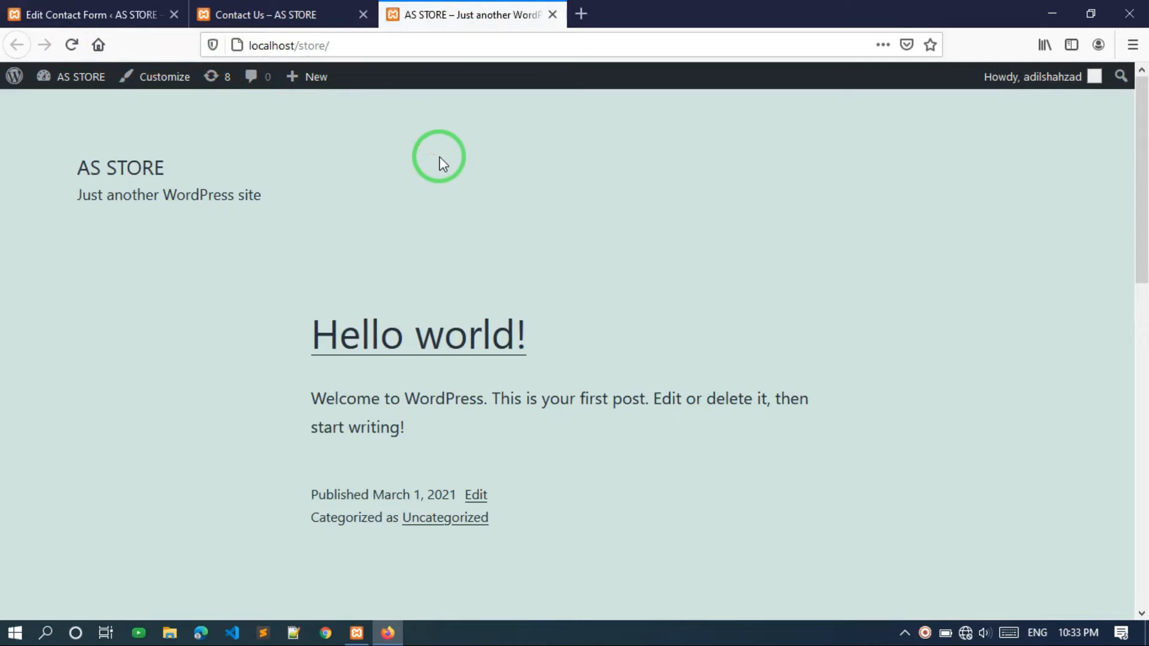
click(143, 15)
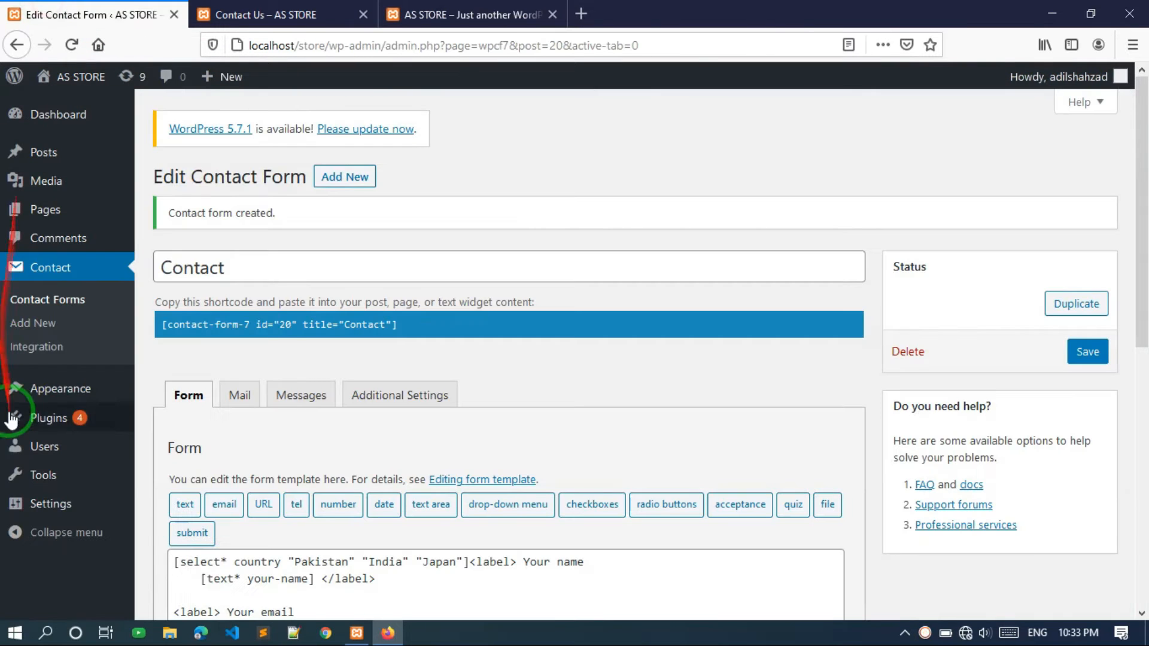
Open the Menus admin page in a new browser tab and delete the existing "main" menu with its invalid item.
mouse_move(95, 395)
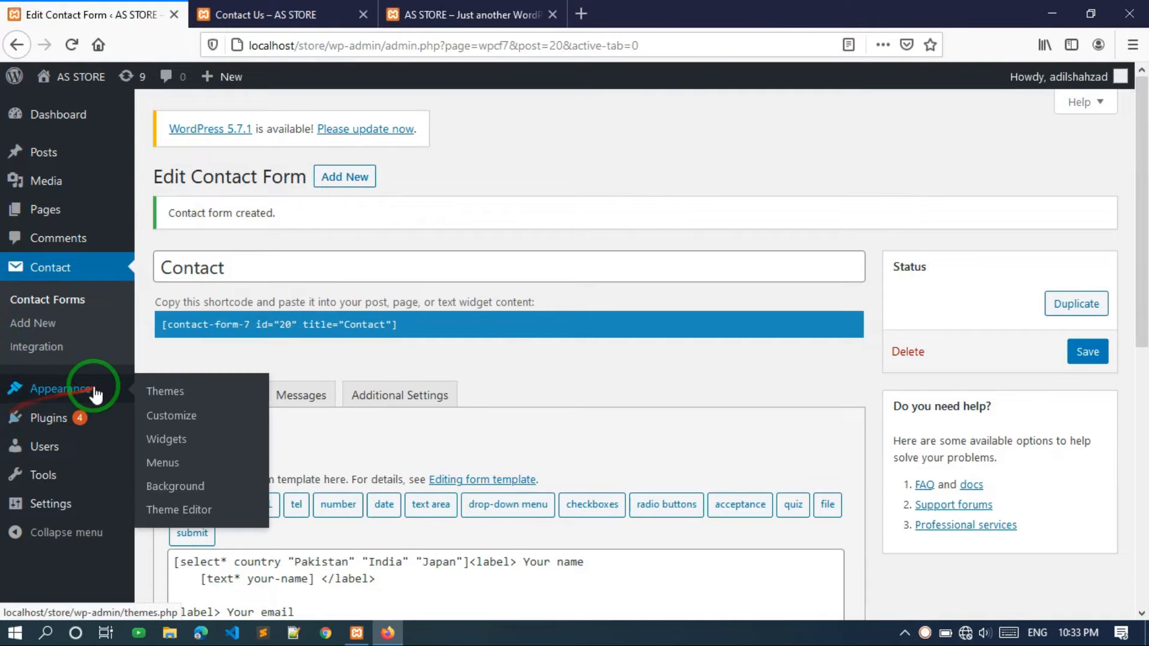
right_click(183, 470)
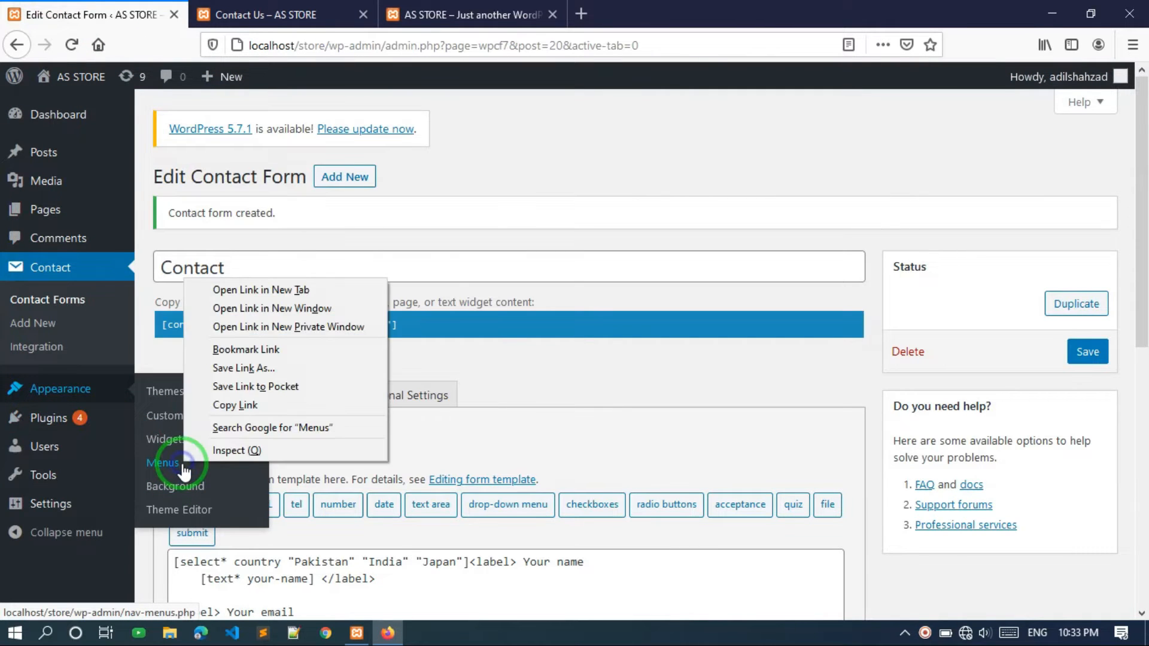
click(252, 294)
click(230, 11)
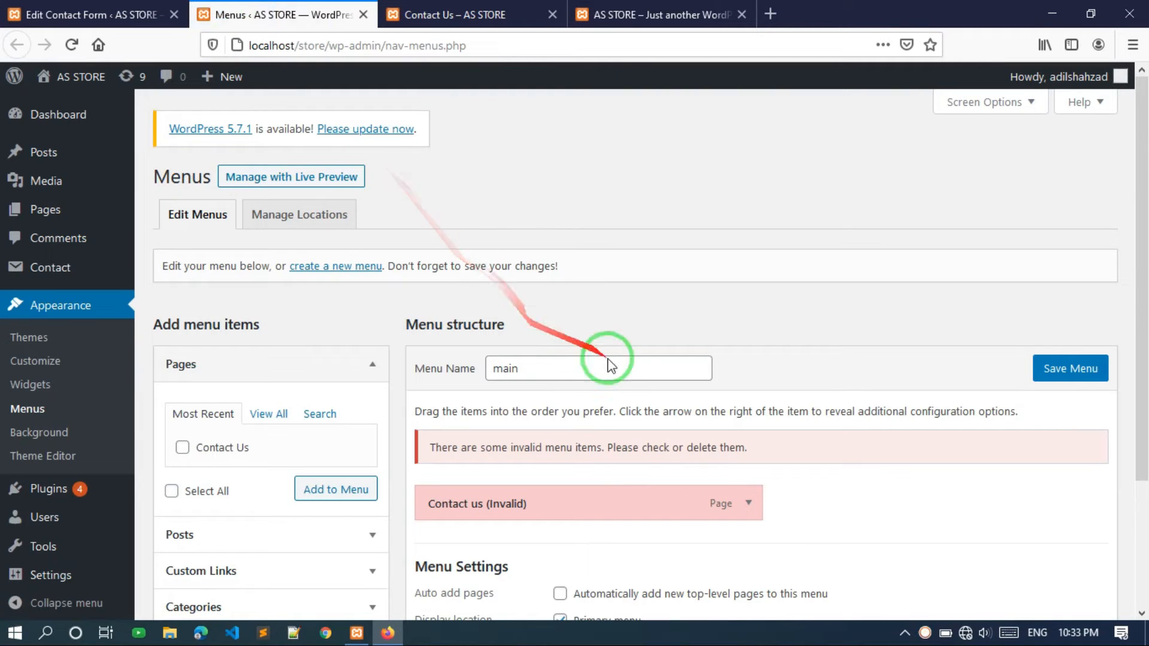
scroll(601, 437, down, 3)
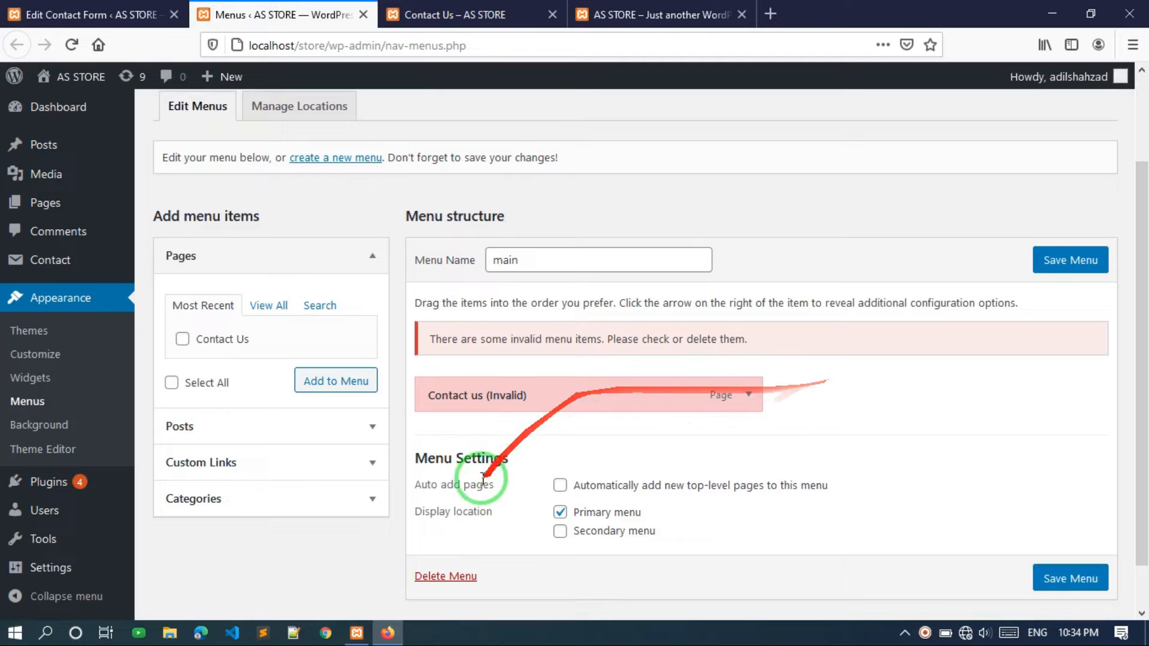
click(436, 575)
click(573, 304)
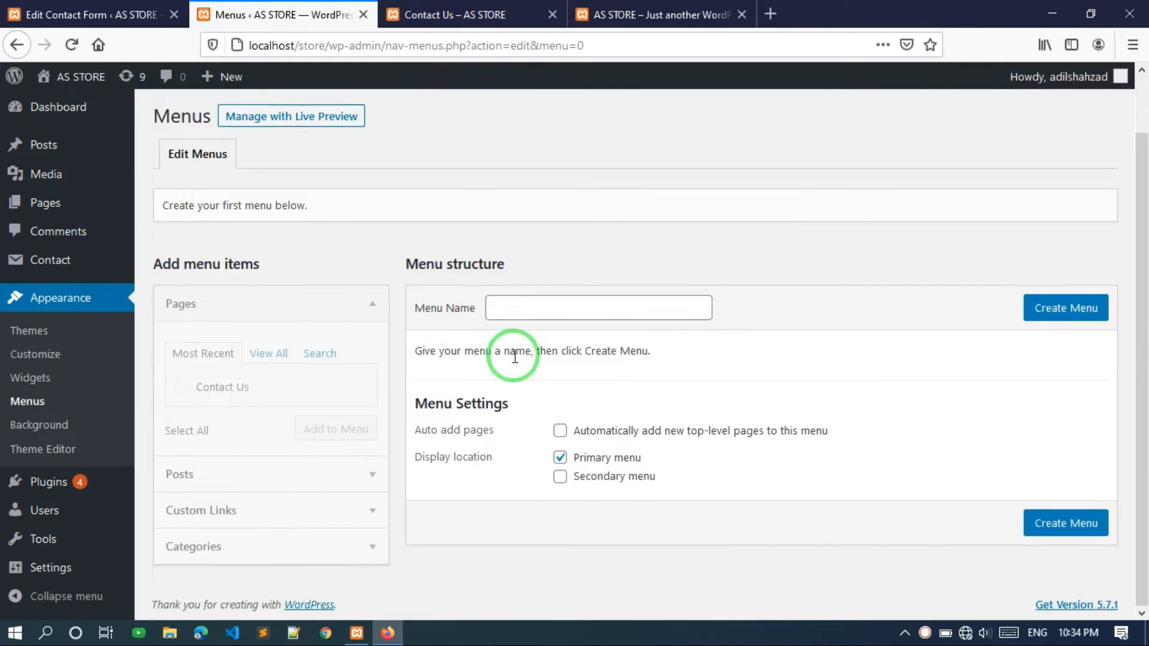
Create a new navigation menu named "main".
click(535, 356)
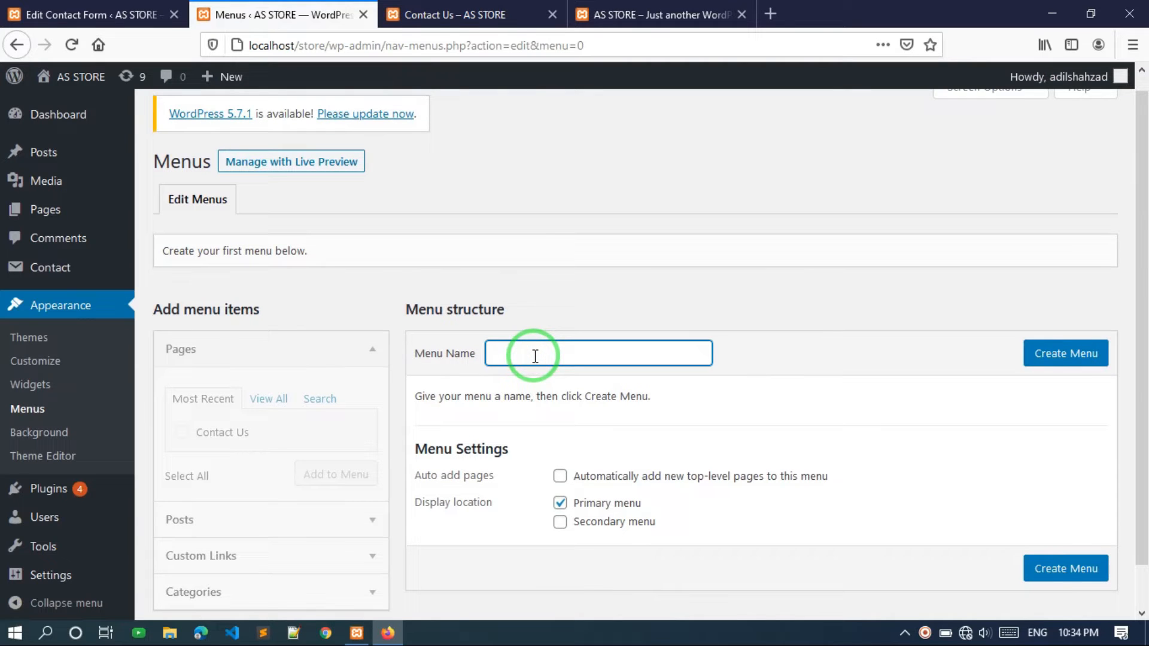
text(main)
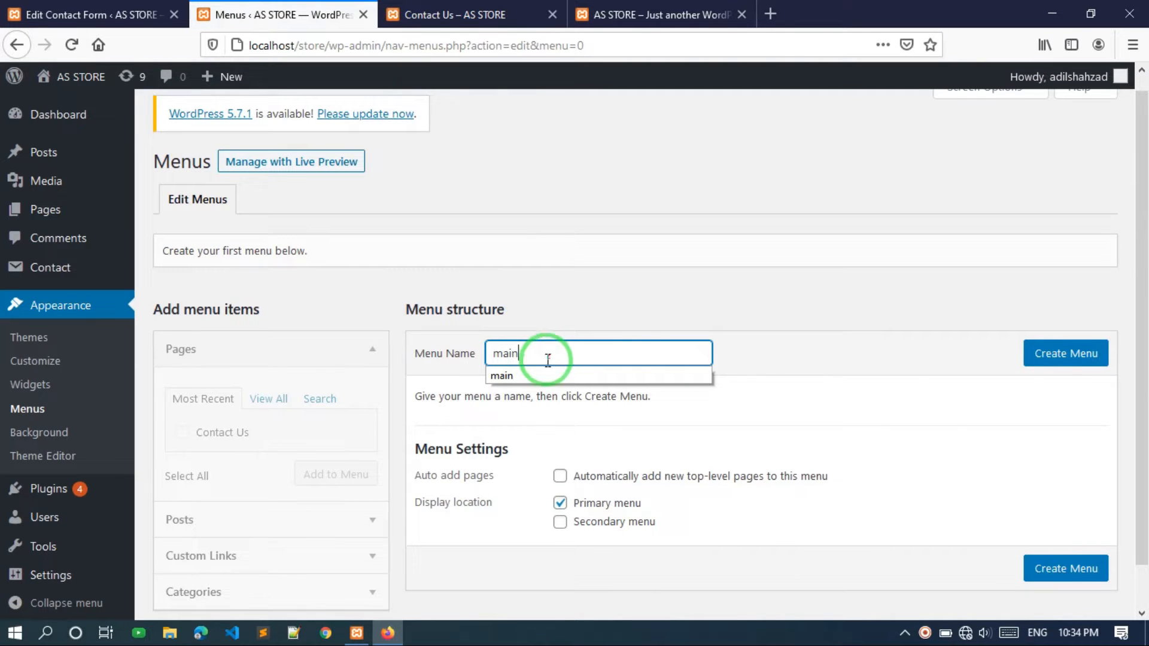
click(1050, 355)
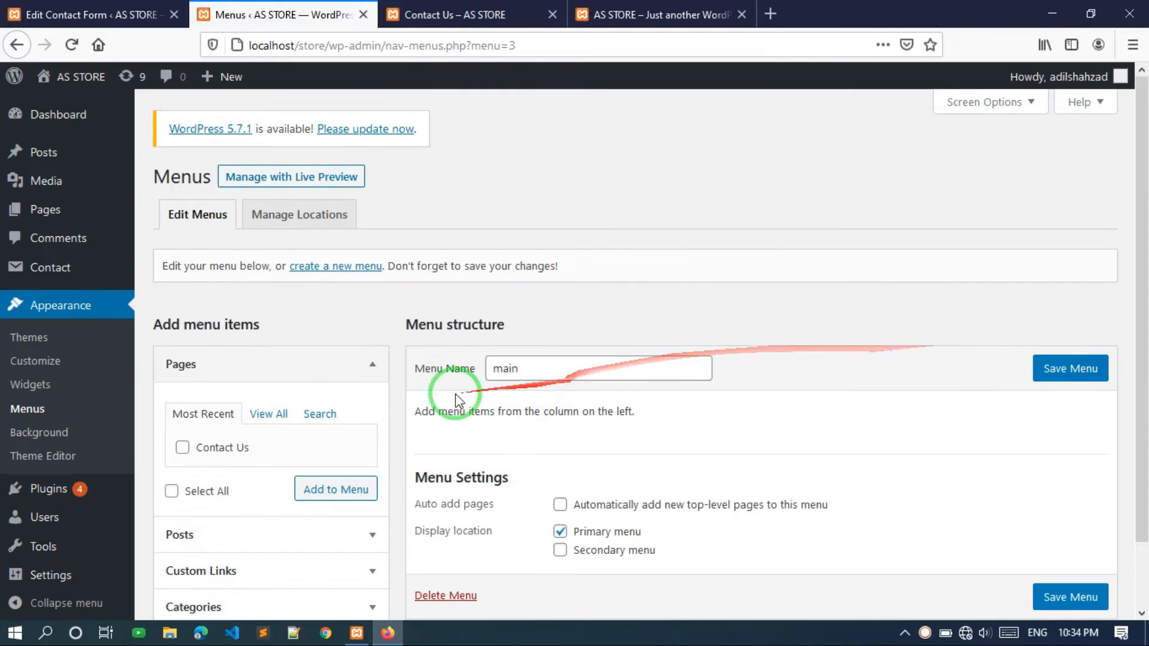
Add the Contact Us page to the "main" menu and save the menu.
click(182, 448)
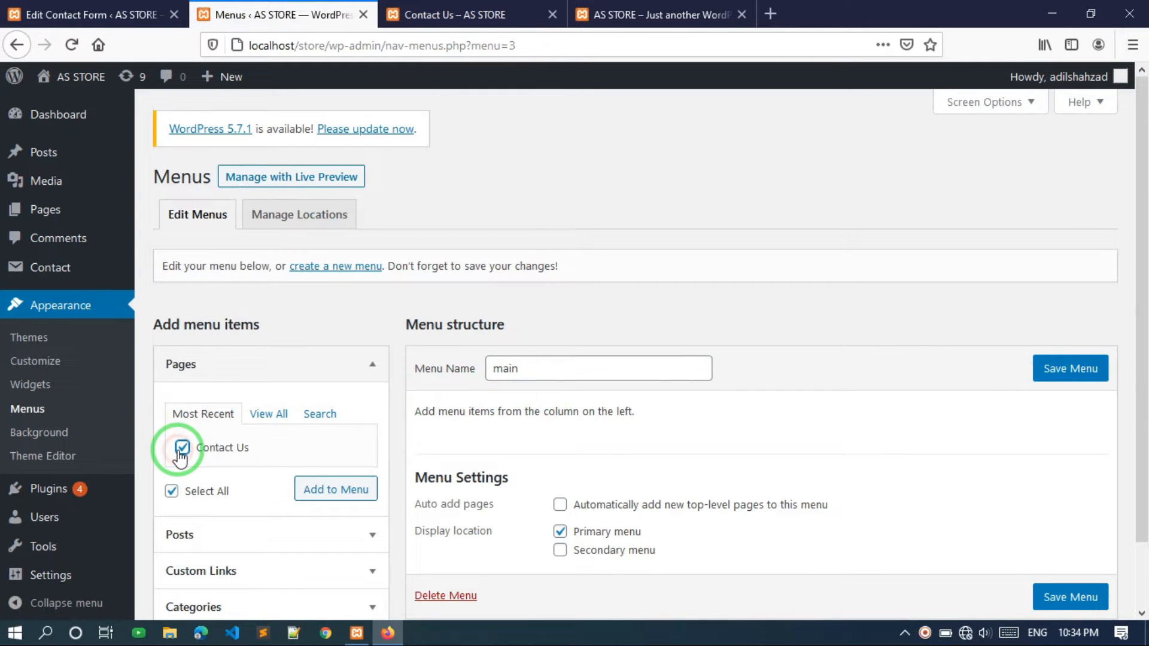
click(318, 487)
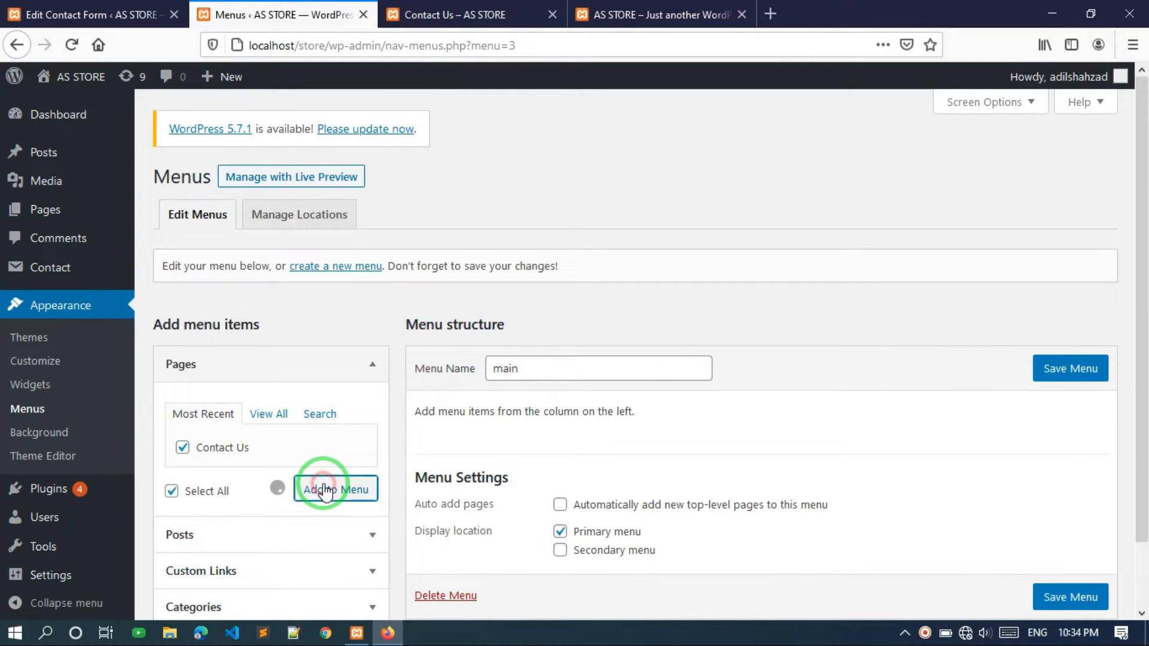
scroll(628, 519, down, 2)
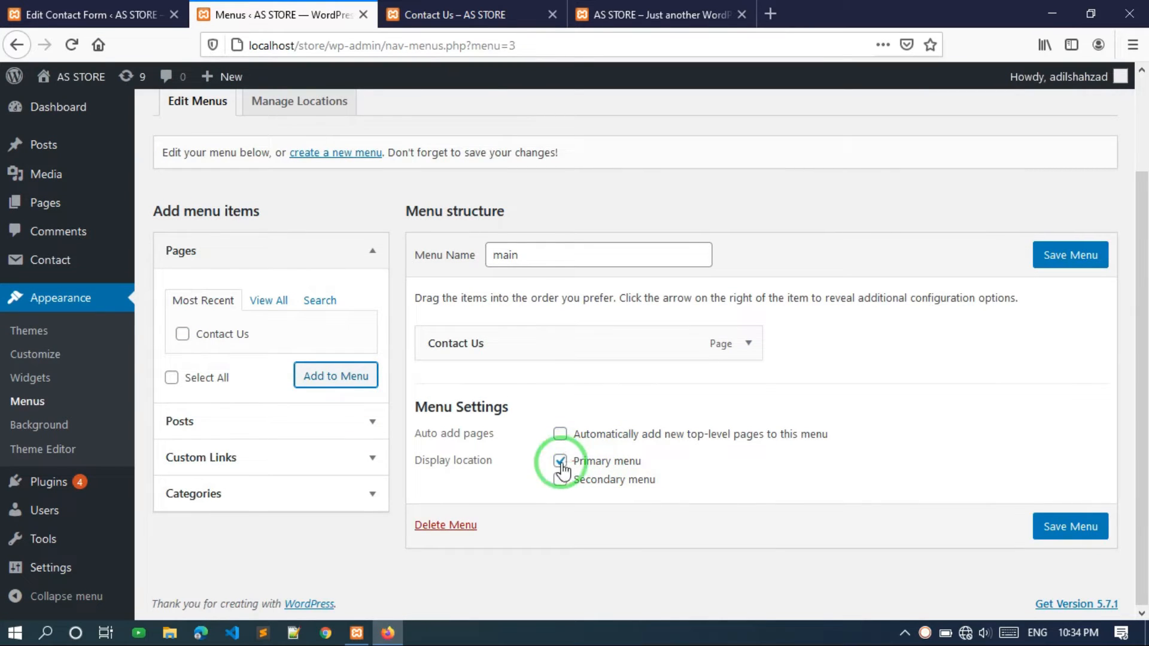
click(487, 12)
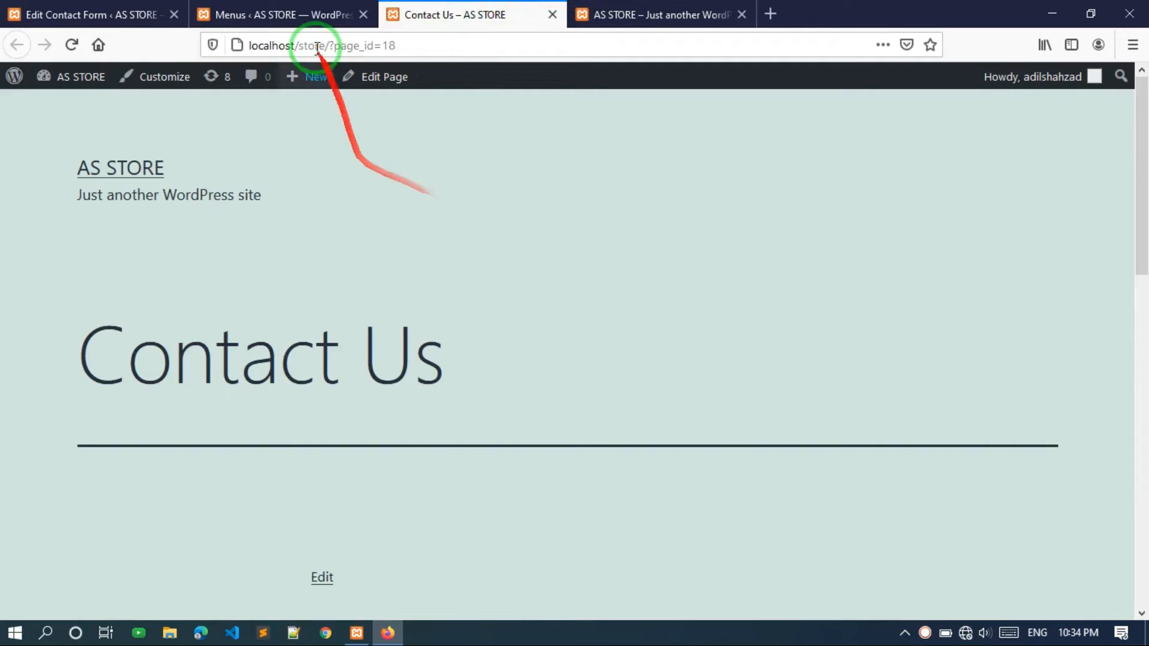
click(130, 12)
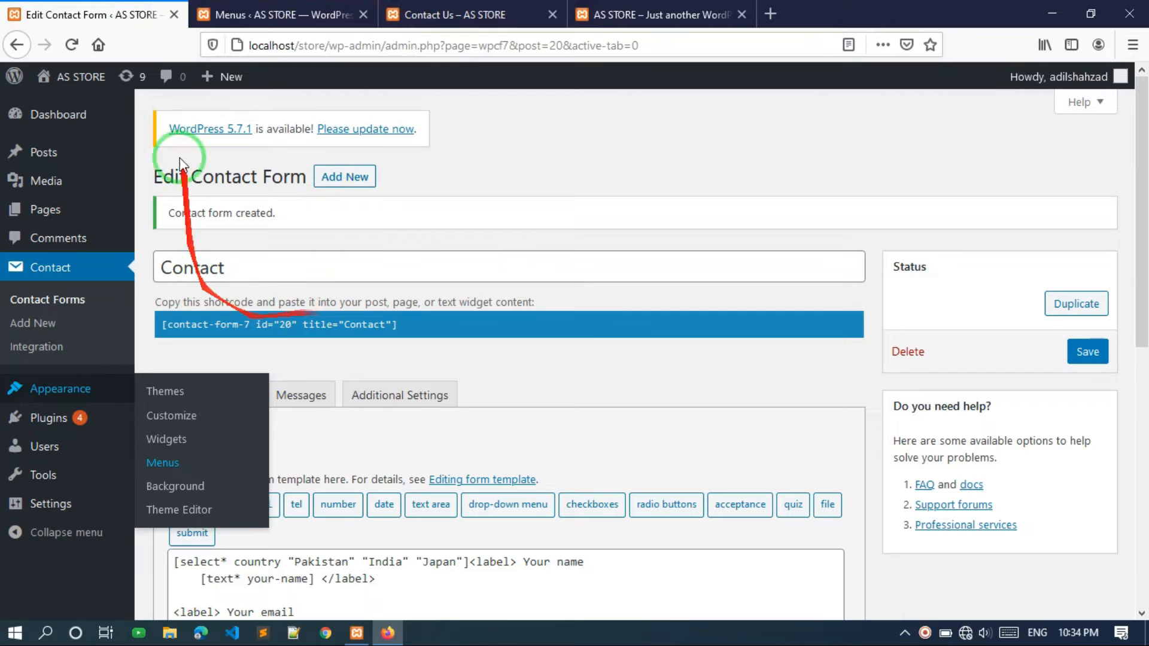
click(277, 12)
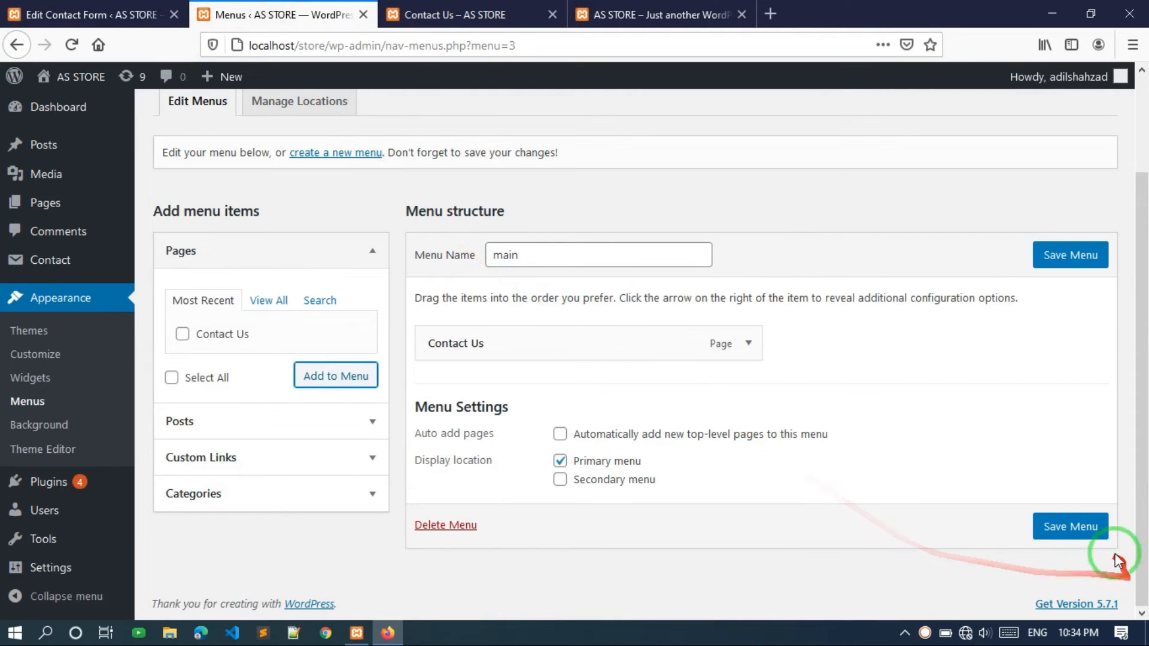
click(1070, 536)
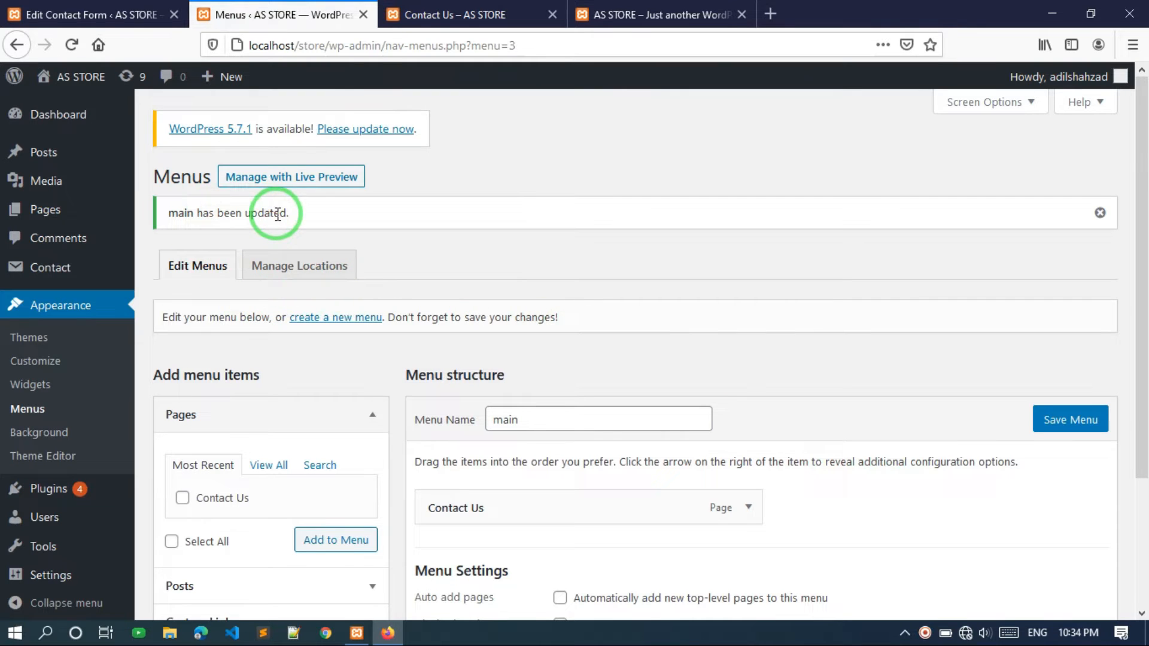
Reload the store's front page and view the Contact Us page through its navigation link.
click(503, 10)
click(682, 8)
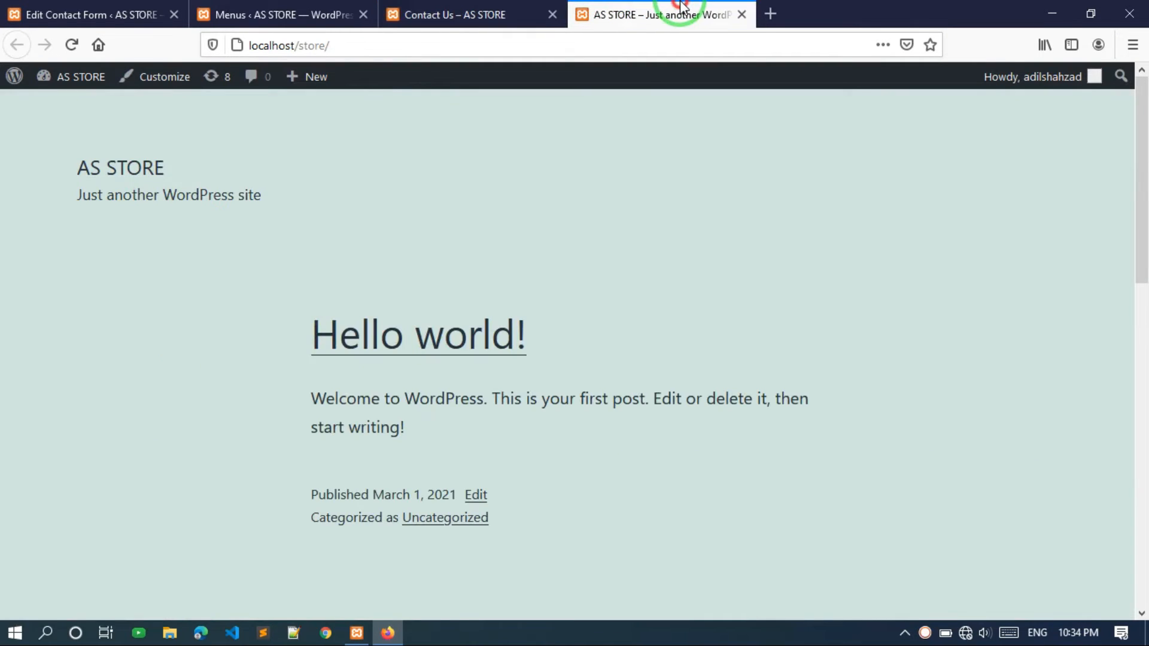
key(F5)
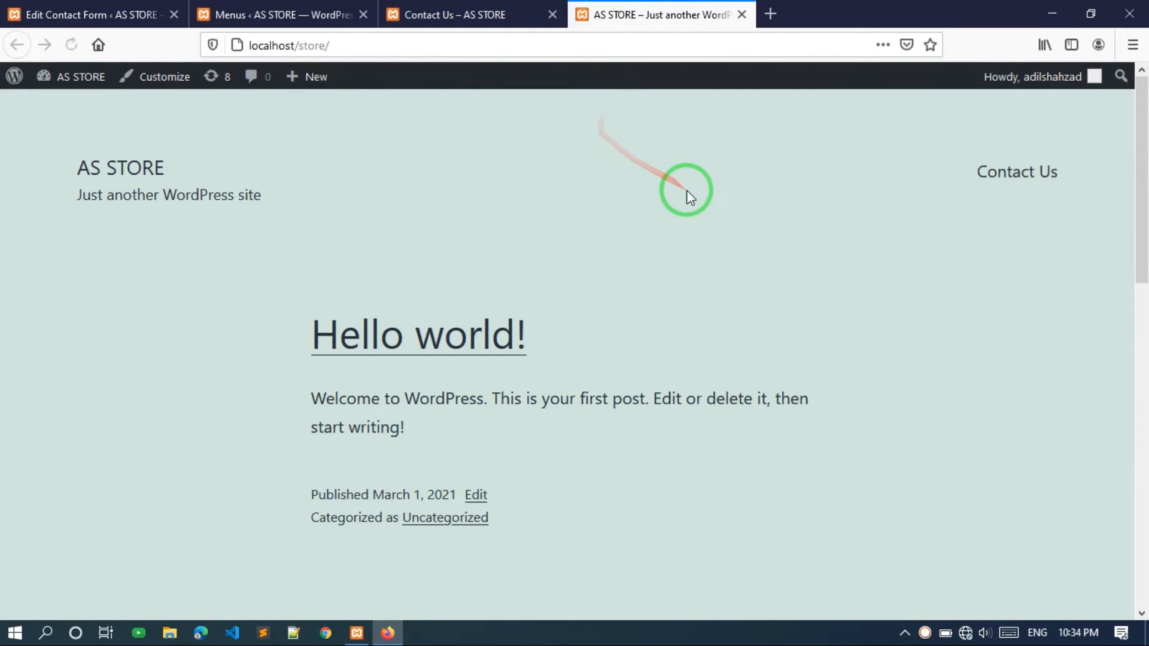
click(1007, 180)
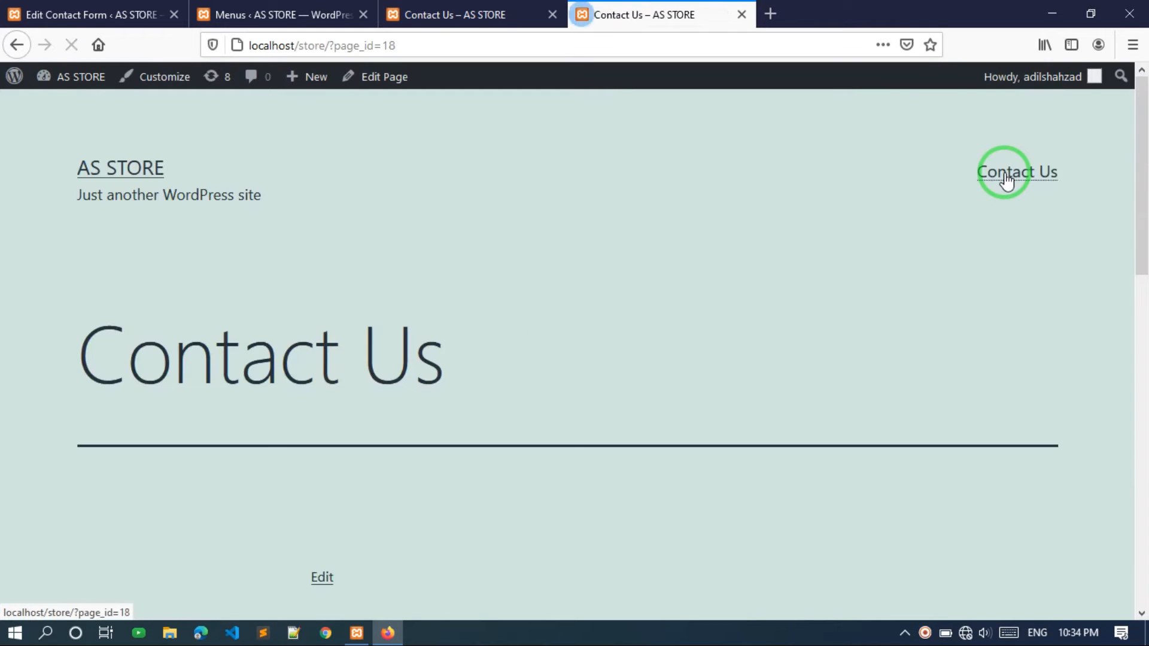
scroll(612, 328, down, 3)
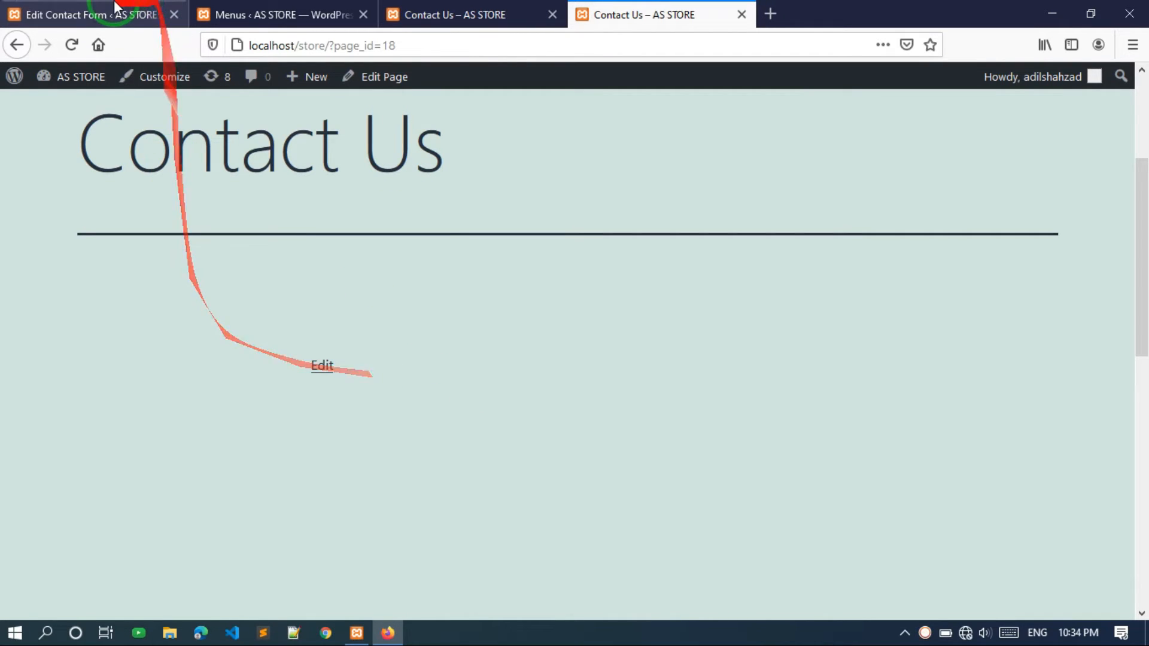
Return to the Contact form's edit page and copy its shortcode.
click(90, 14)
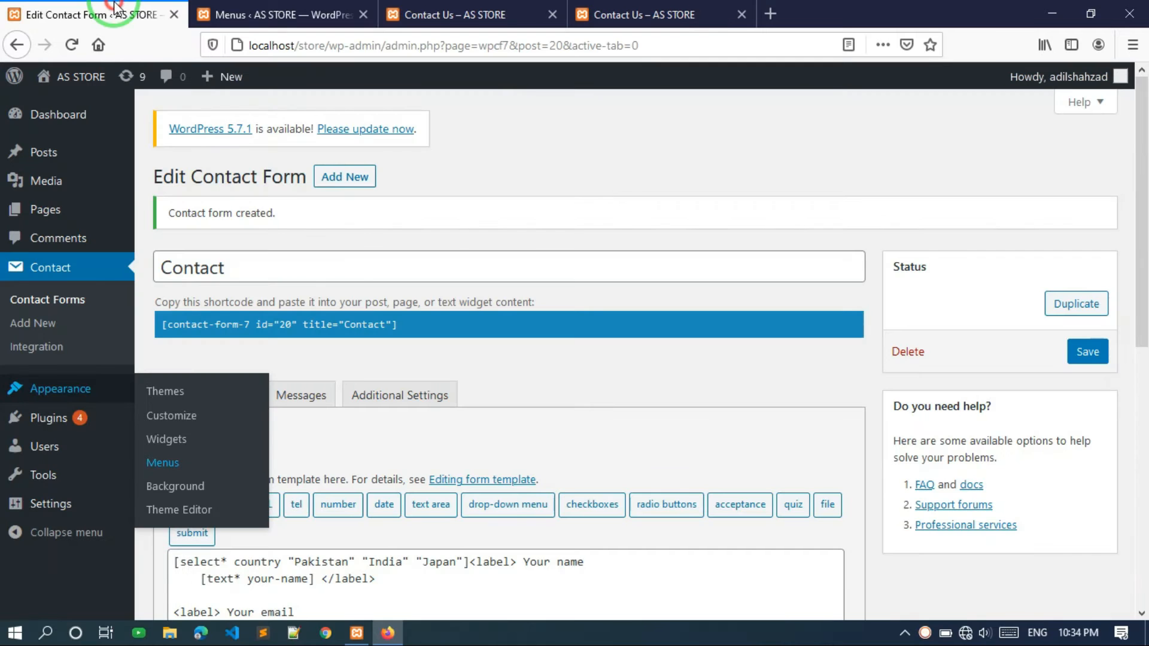
click(299, 324)
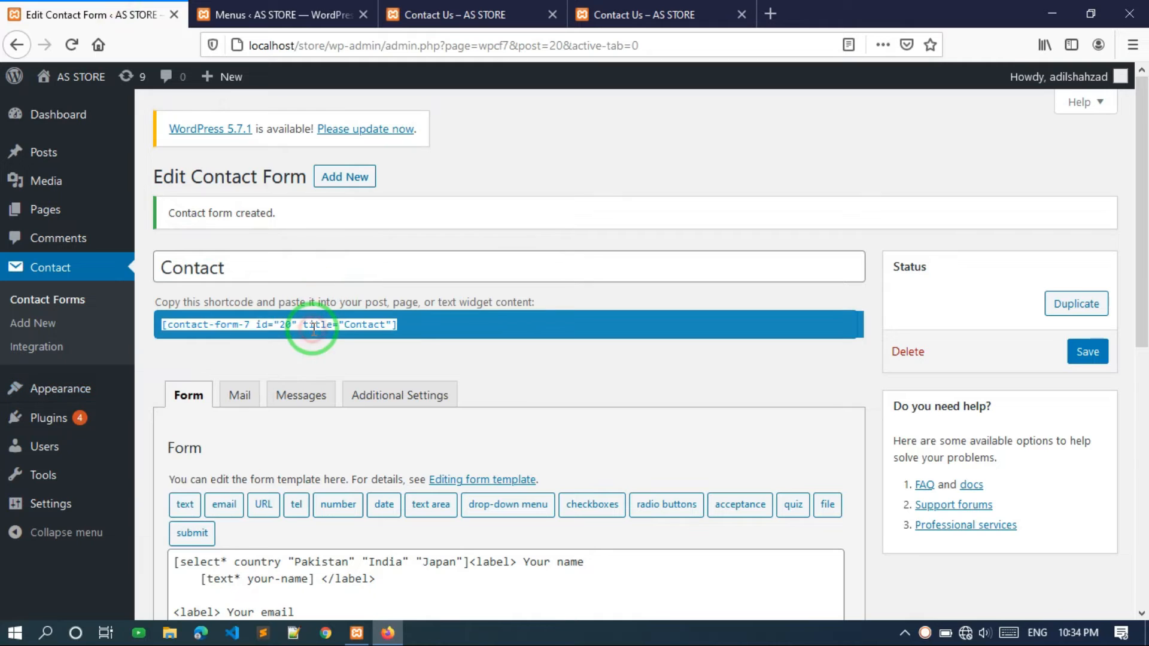
right_click(369, 326)
click(400, 400)
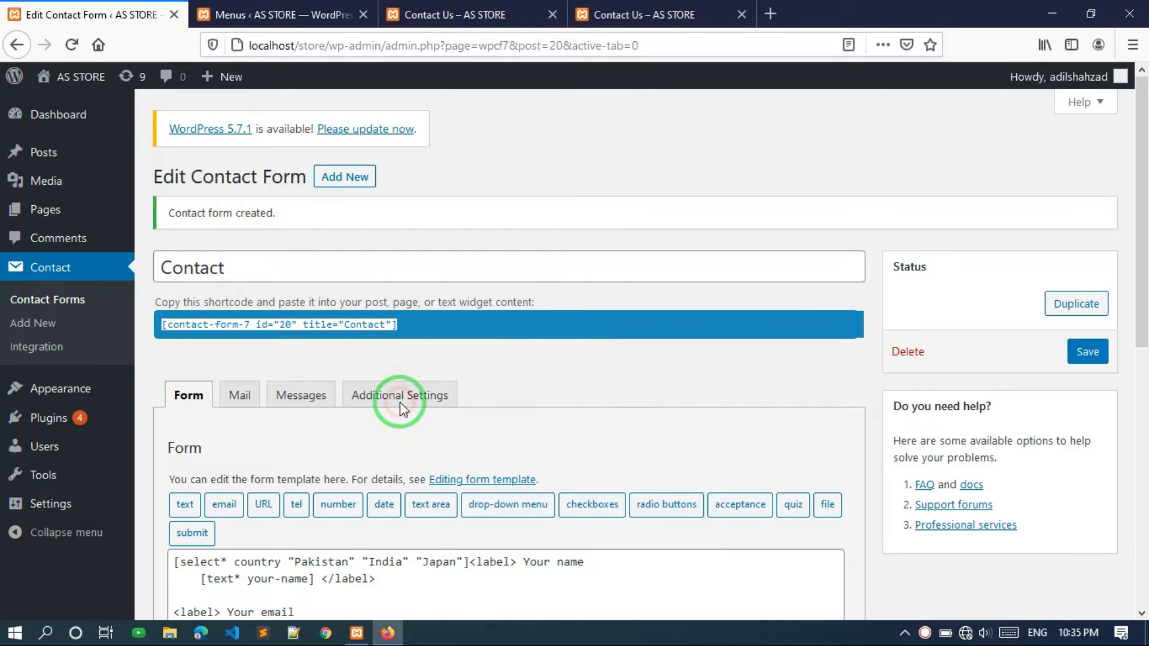
Open the site's page list in a new tab and open the Contact Us page for editing.
mouse_move(48, 220)
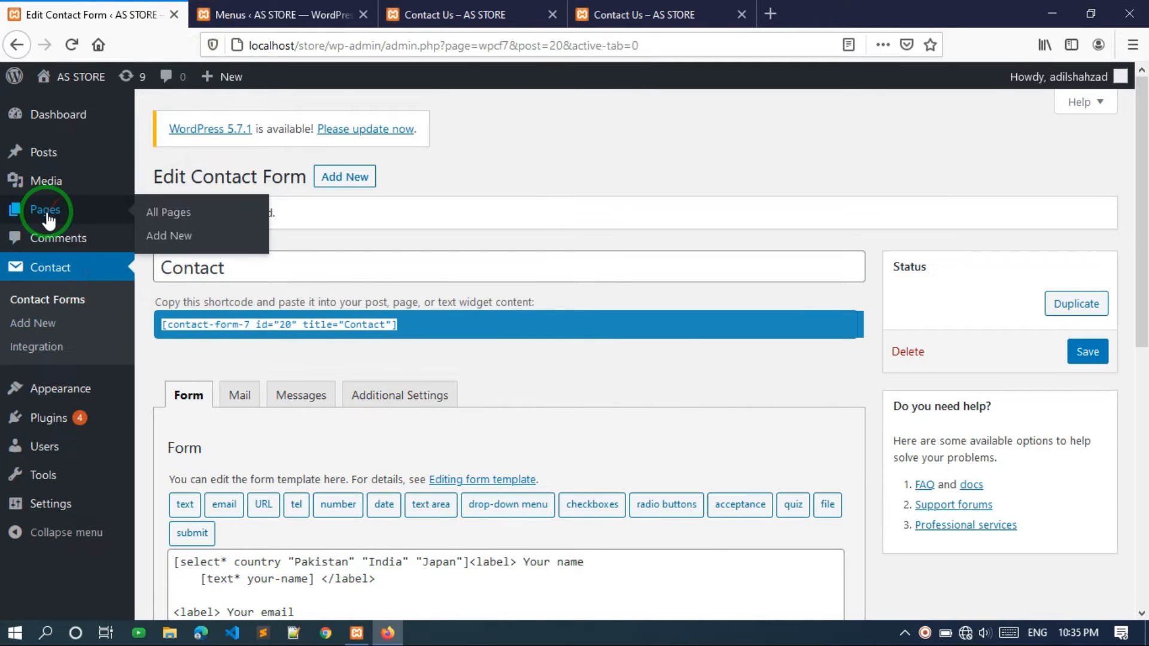
right_click(48, 220)
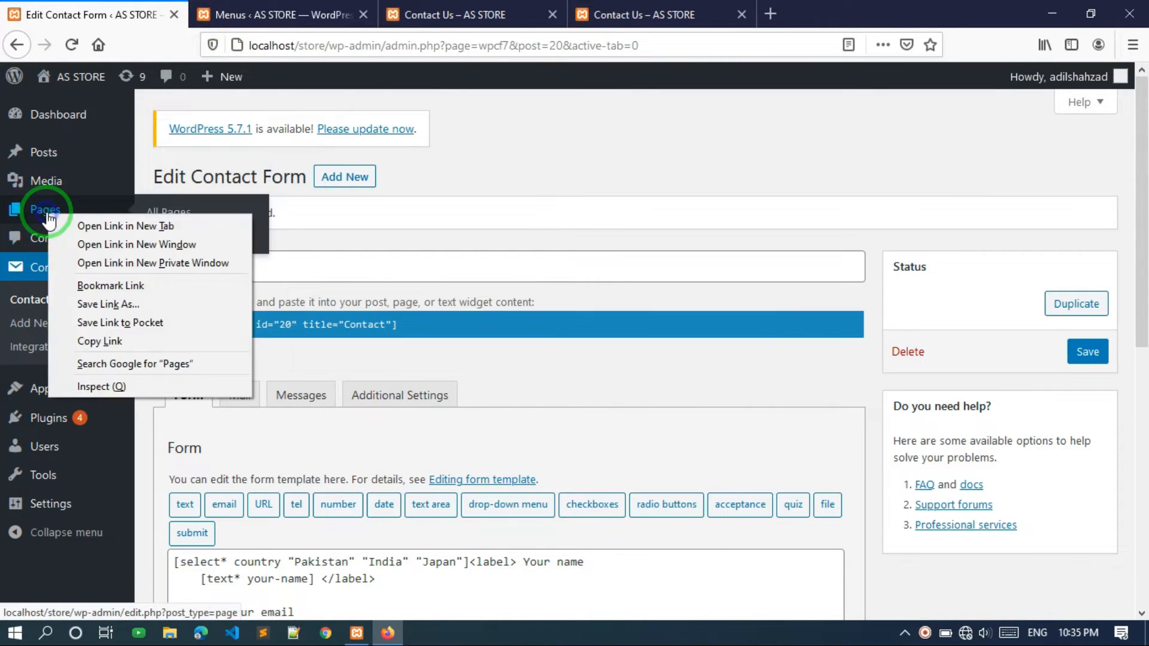
click(81, 223)
click(239, 9)
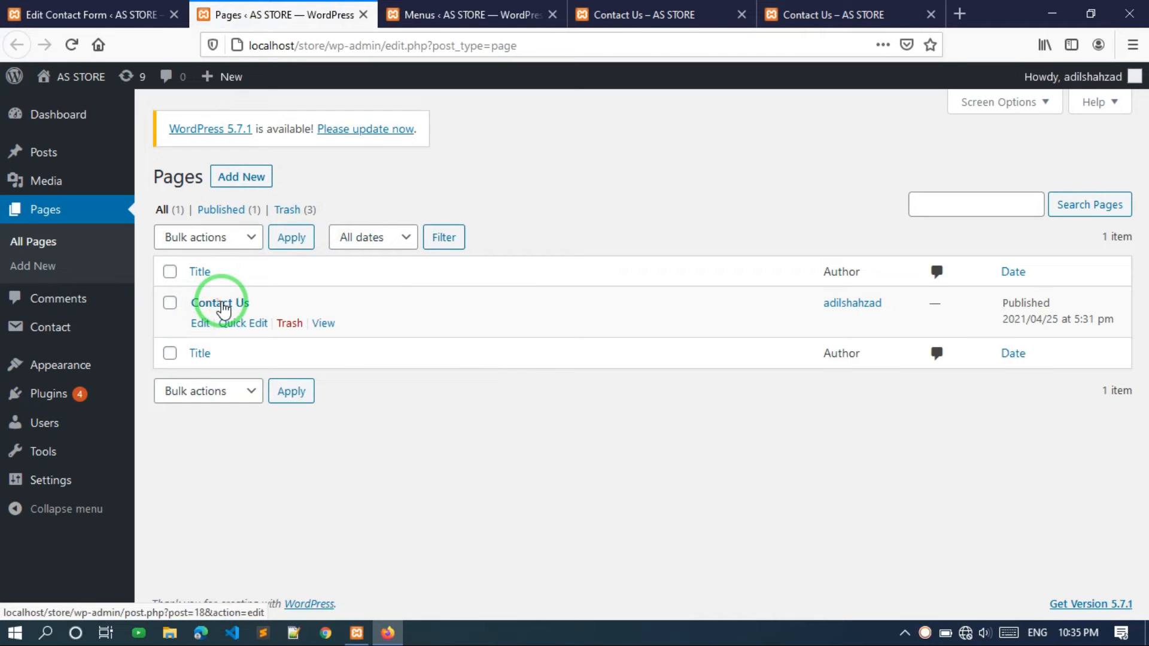
click(223, 308)
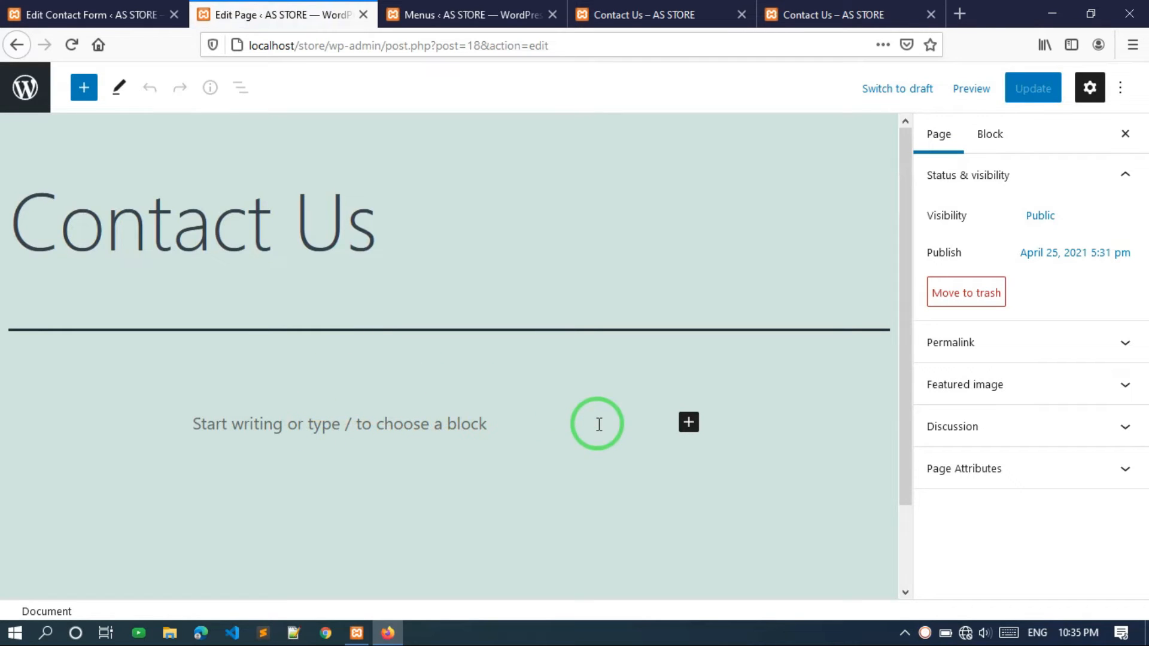
Add a Shortcode block containing [contact-form-7 id="20" title="Contact"] to the Contact Us page and update the page.
click(688, 423)
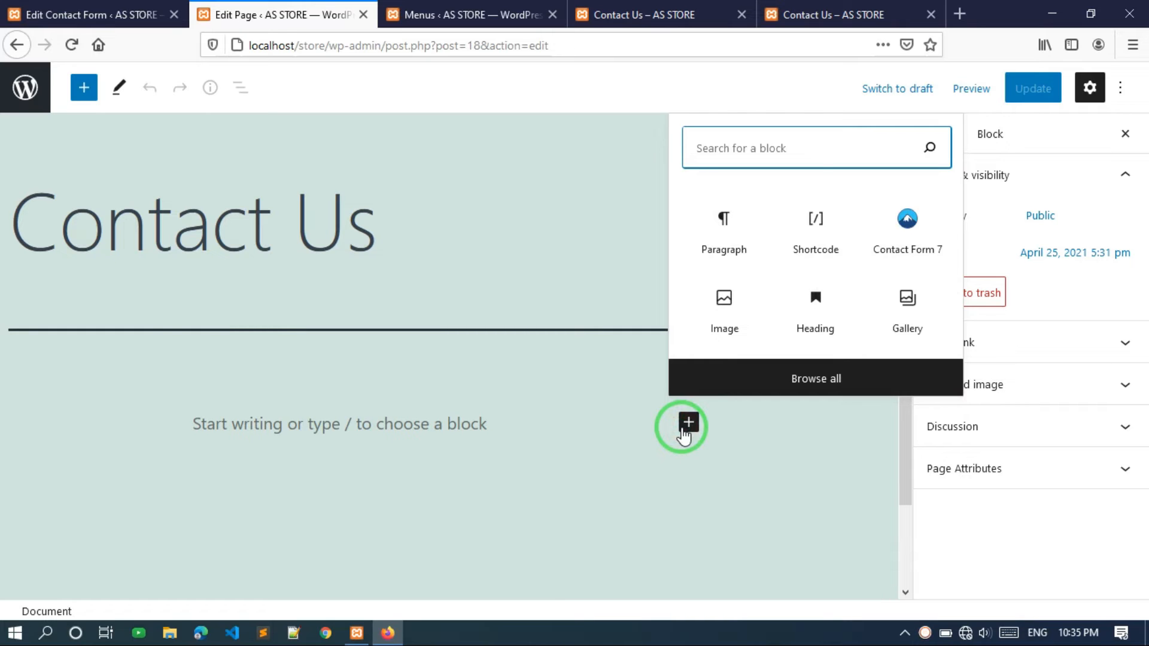
text(short)
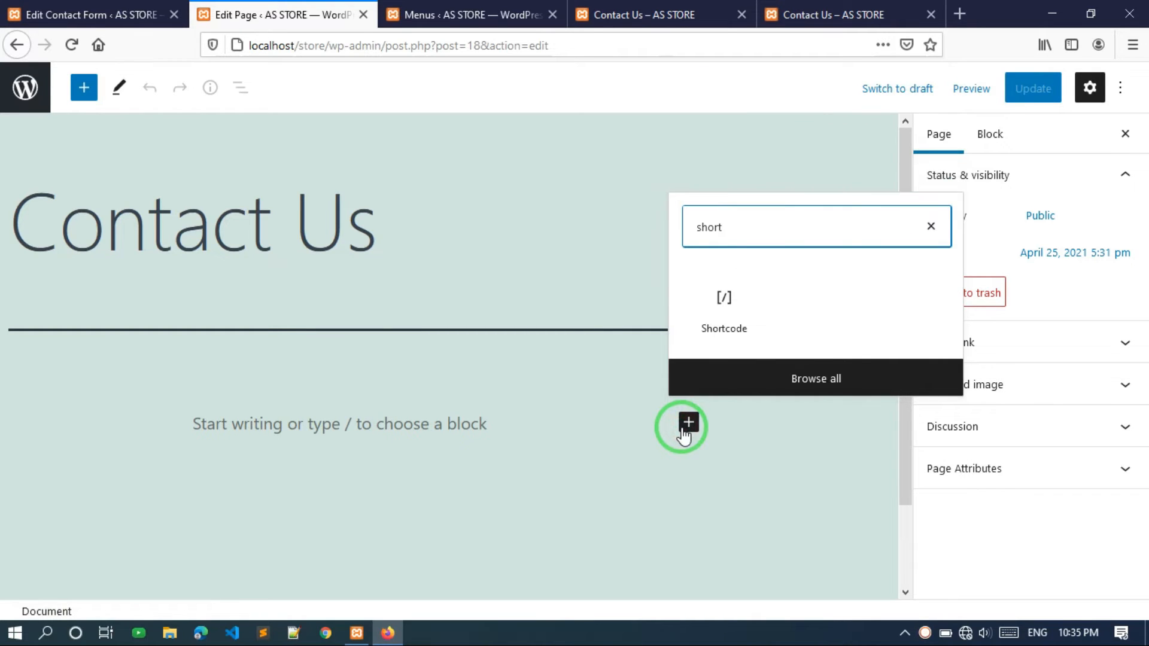
click(726, 308)
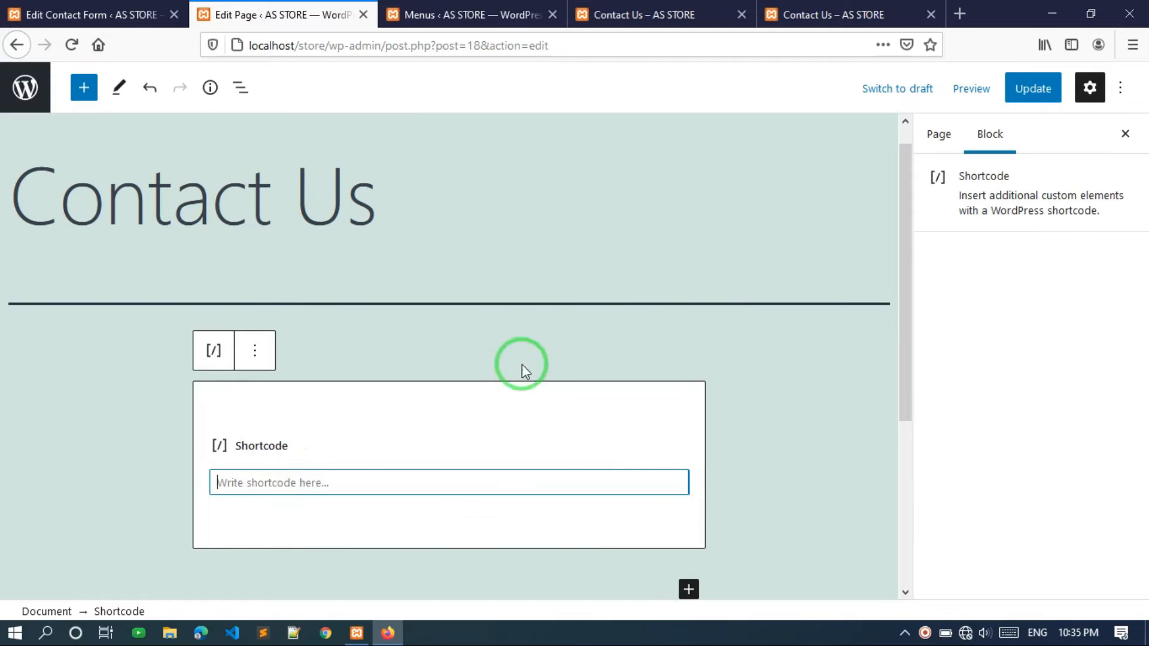
key(ctrl+v)
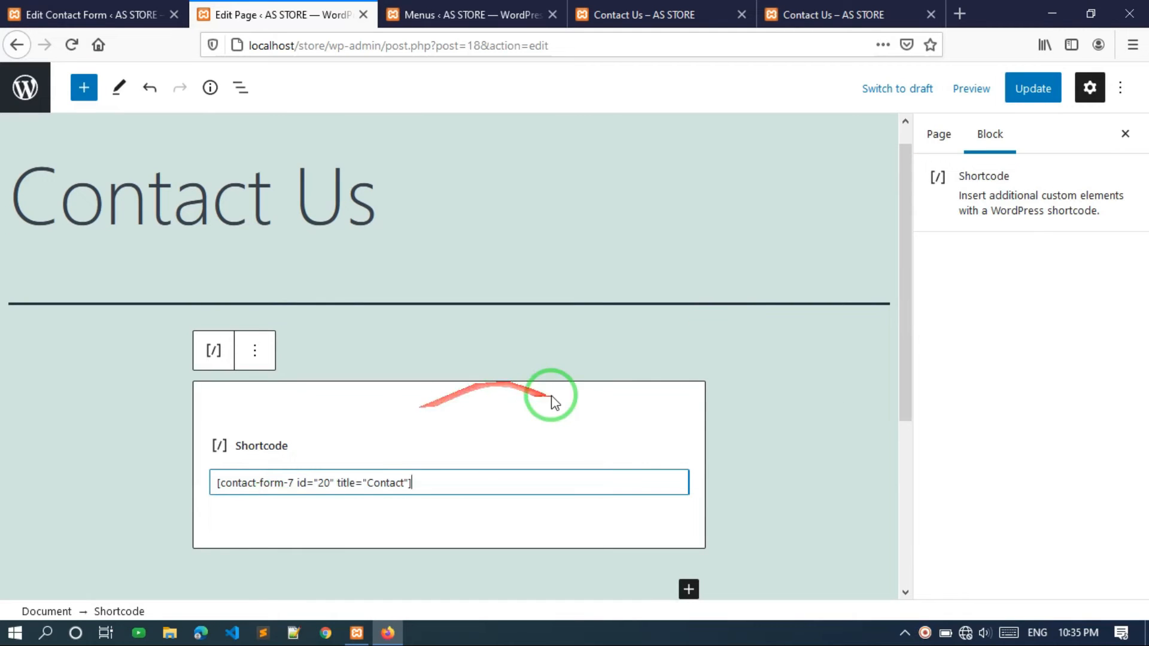
click(1046, 90)
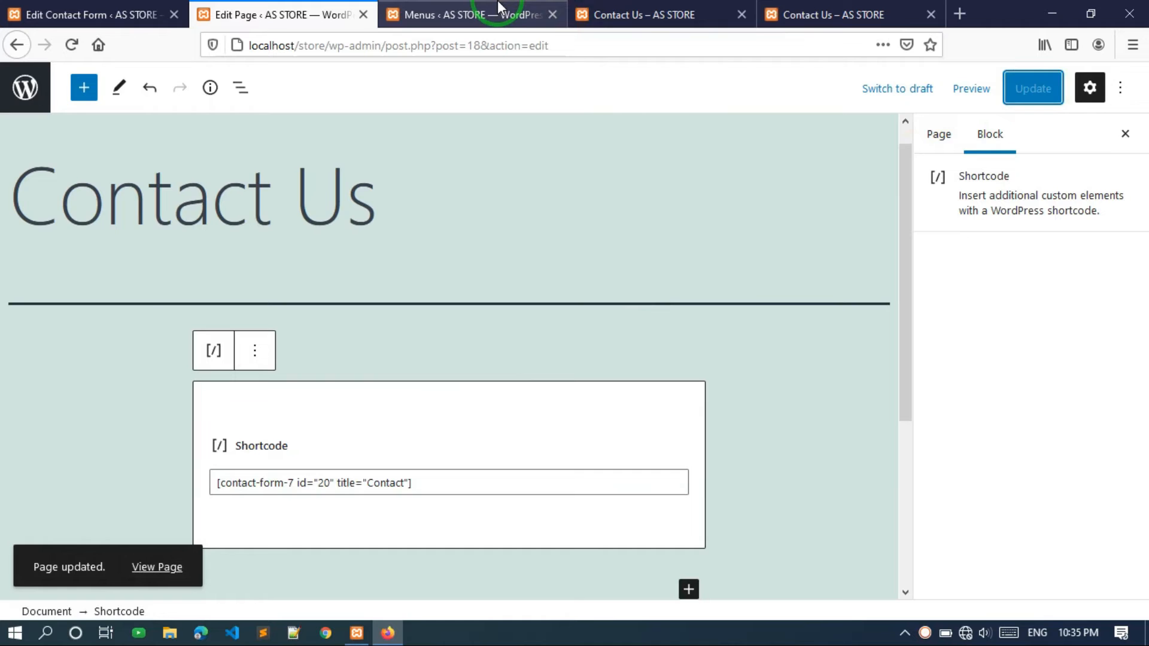
Reload the live Contact Us page and examine the form's fields and the country drop-down.
click(811, 8)
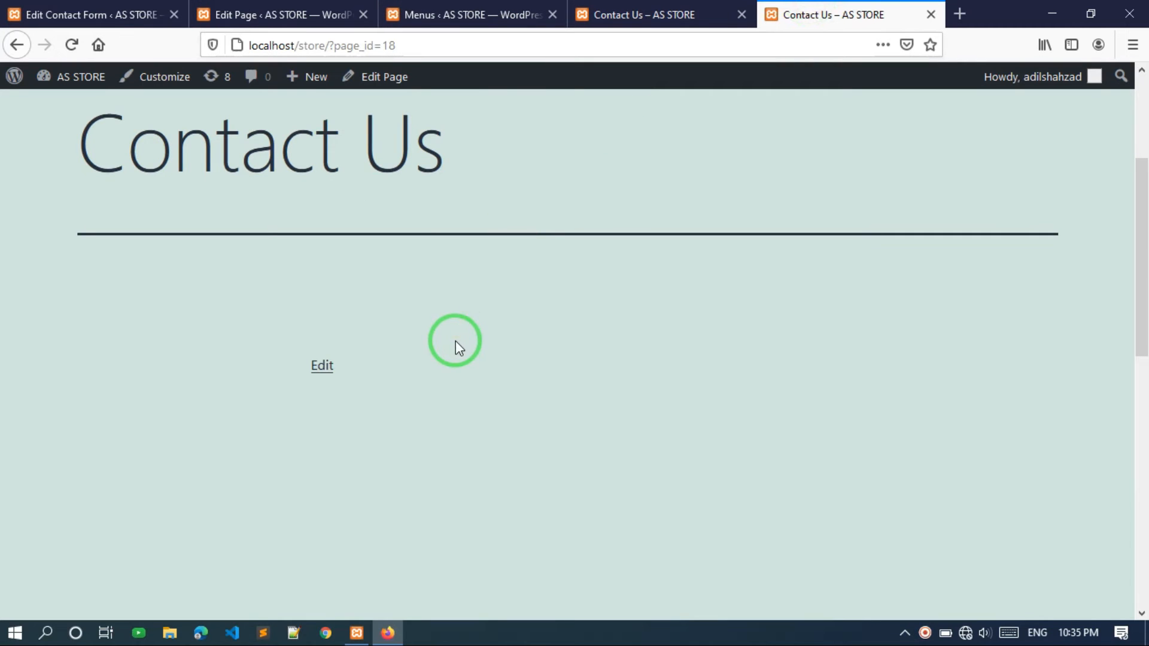
key(F5)
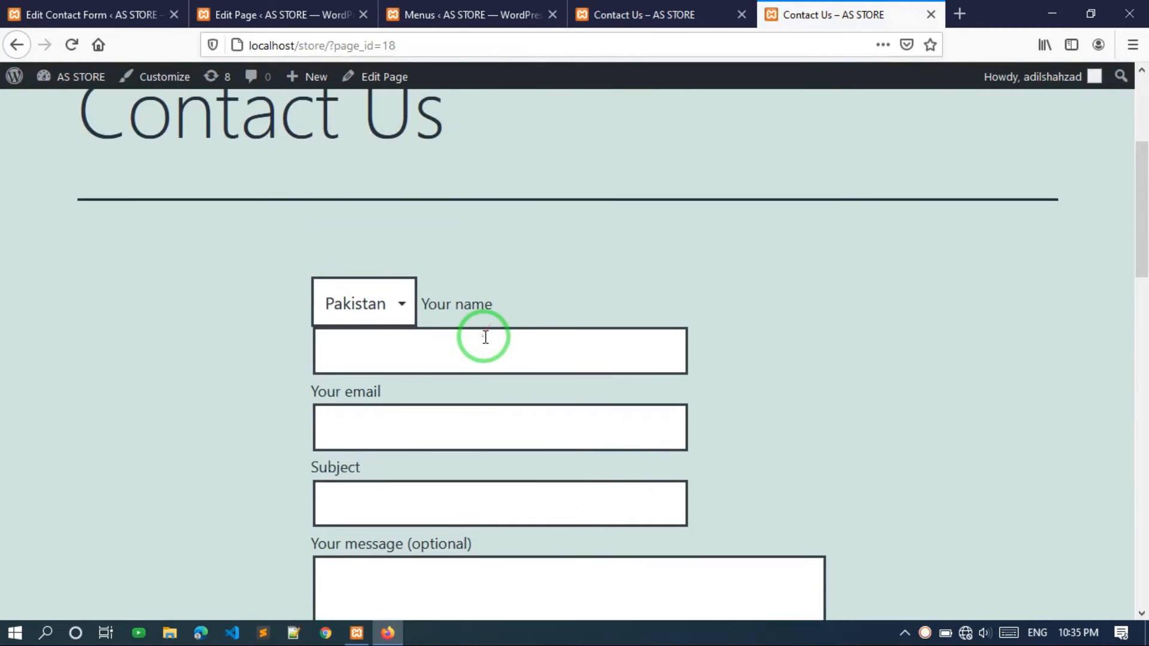
scroll(481, 335, down, 5)
scroll(485, 338, down, 5)
scroll(485, 338, up, 7)
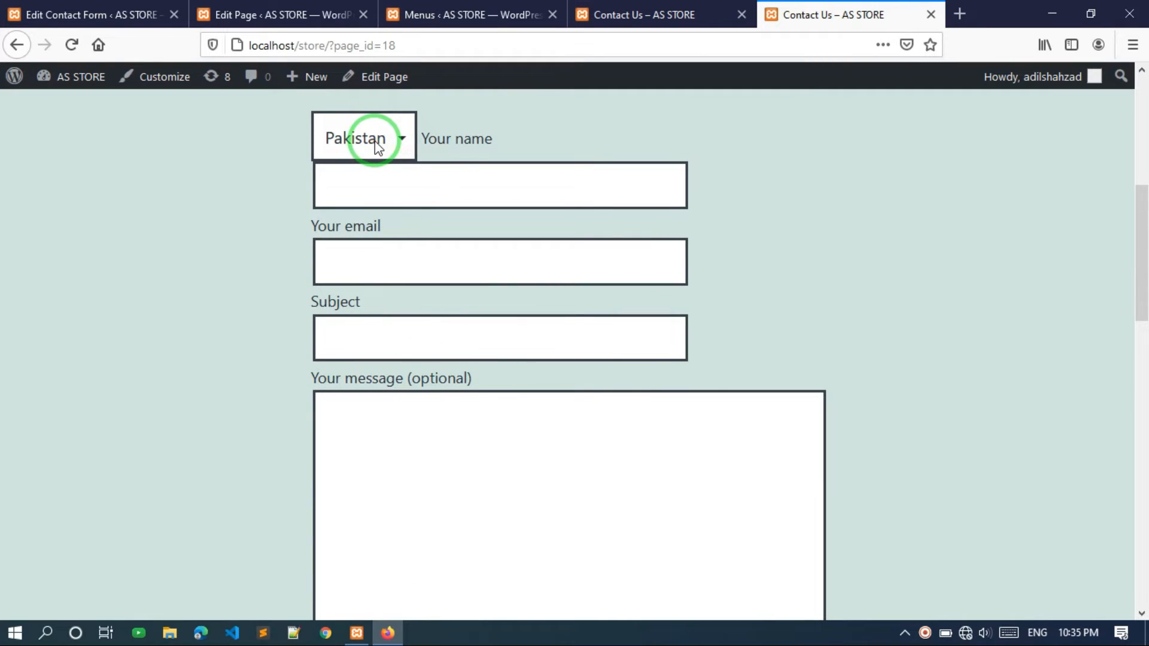
click(377, 146)
click(377, 146)
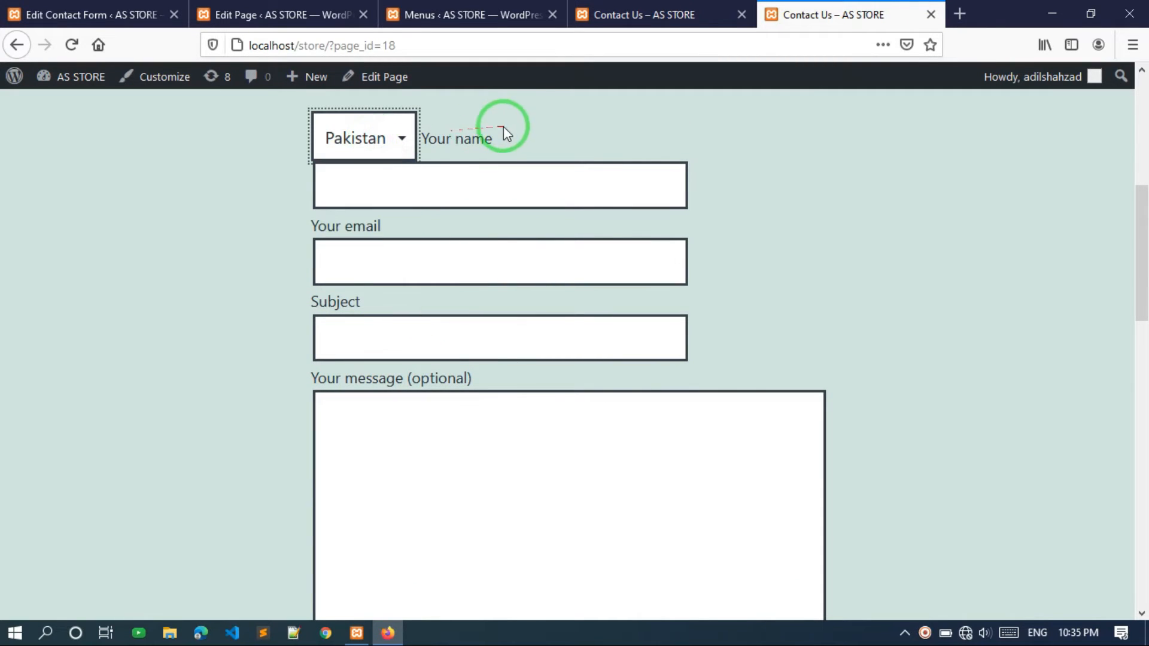
Cut the [select* country "Pakistan" "India" "Japan"] tag from the start of the Contact form's template.
click(111, 14)
scroll(371, 479, down, 5)
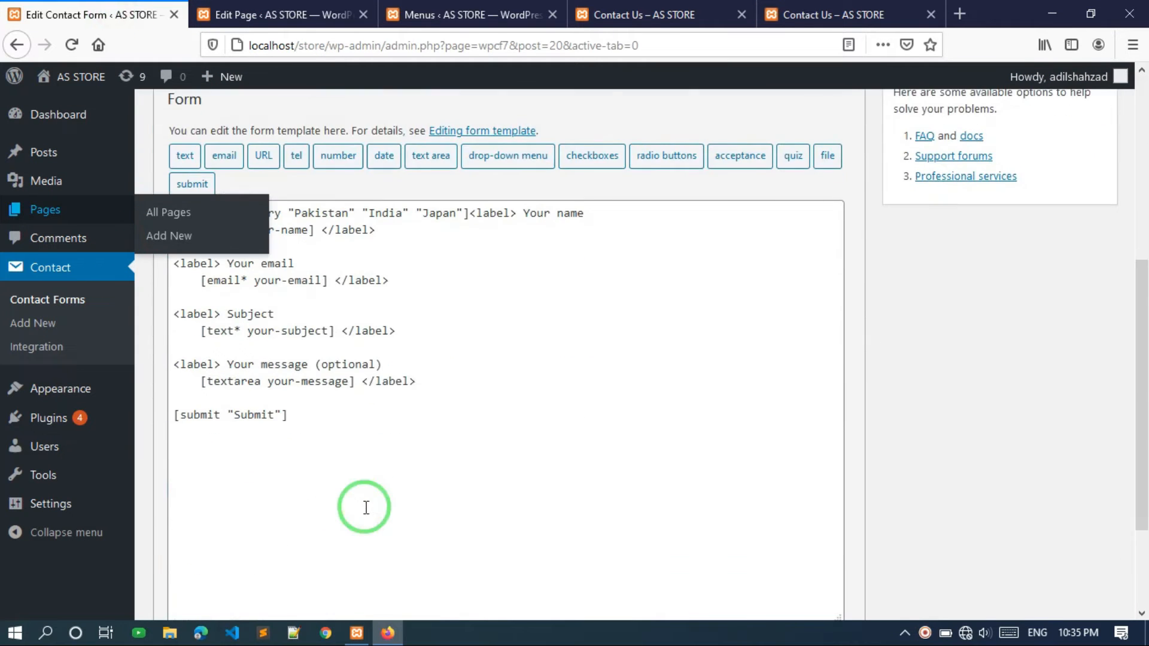
click(404, 414)
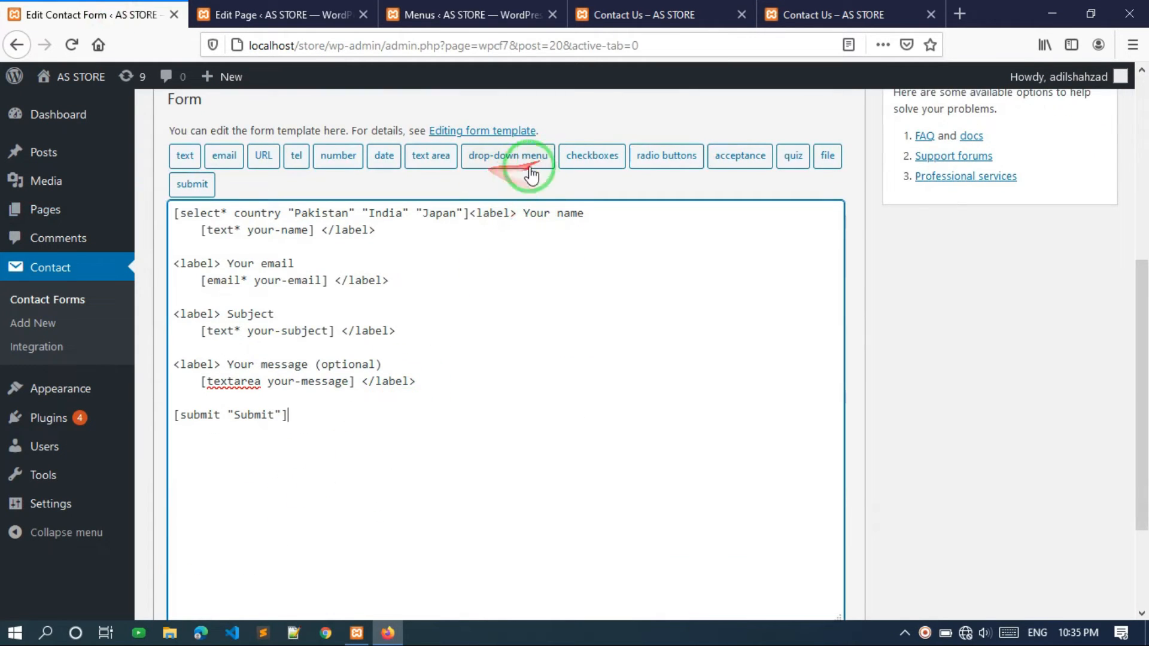
click(423, 213)
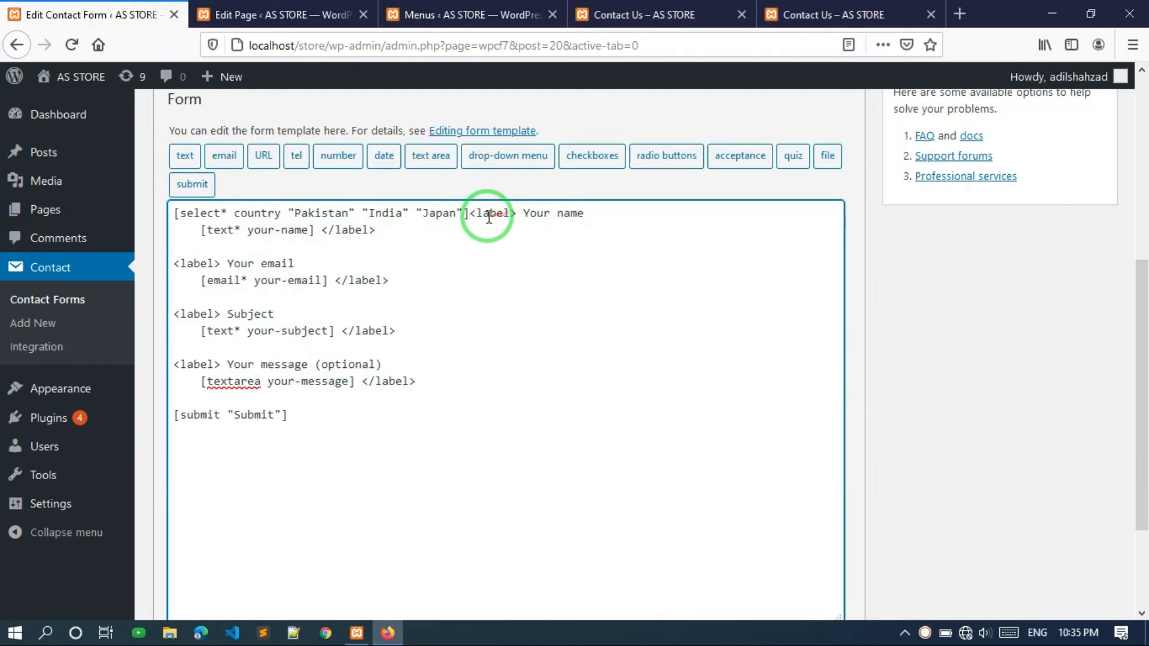
click(471, 214)
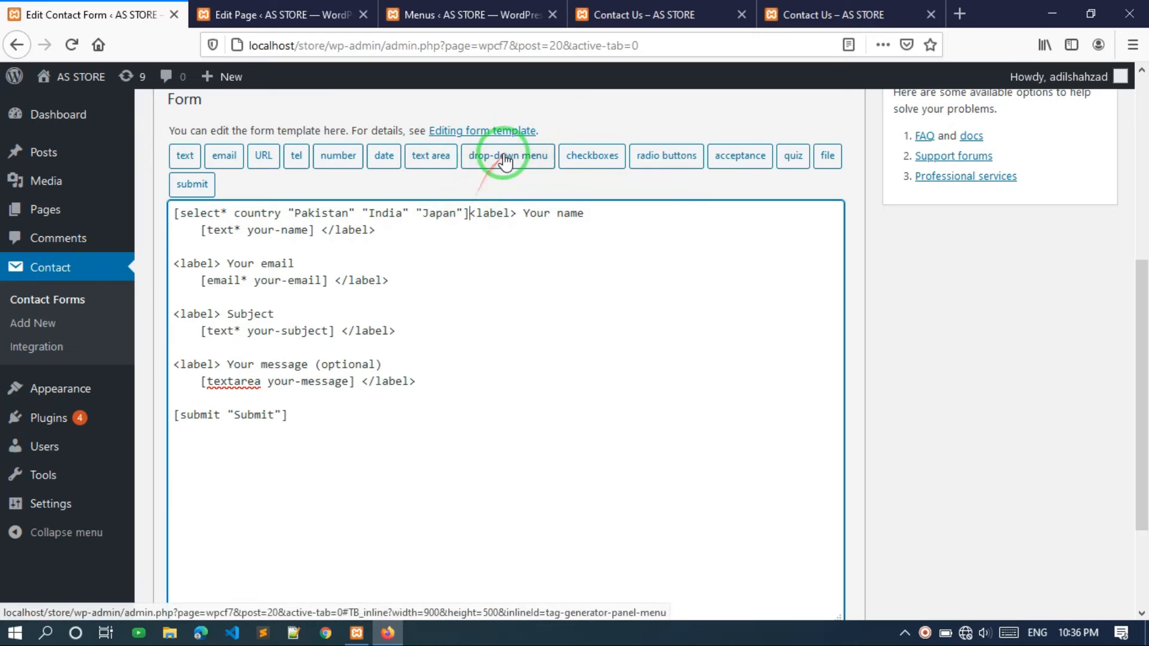
click(469, 213)
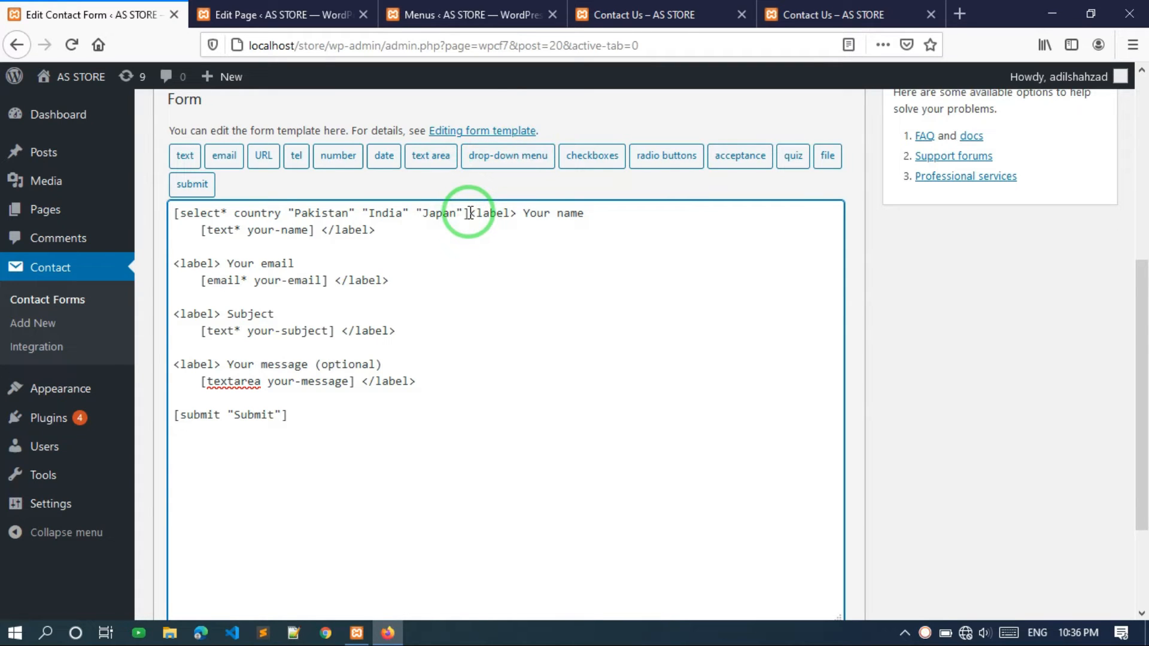
key(ctrl+shift+Left)
key(ctrl+shift+Left)
key(ctrl+shift+Left)
key(ctrl+shift+Left)
key(ctrl+shift+Left)
key(ctrl+shift+Left)
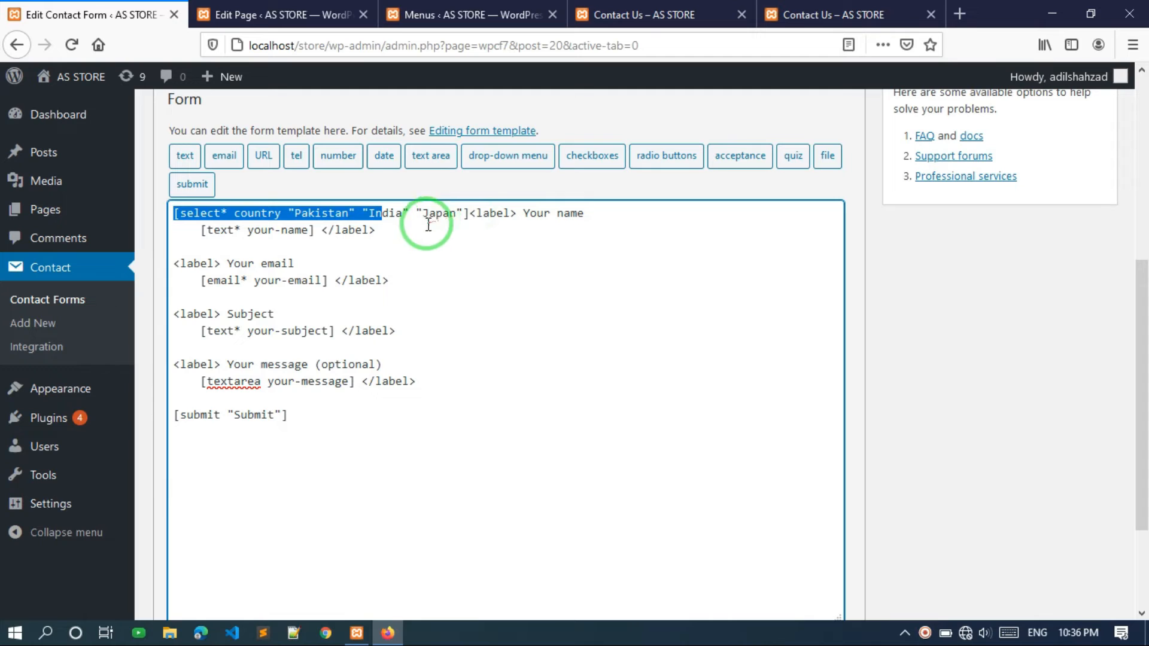
click(467, 213)
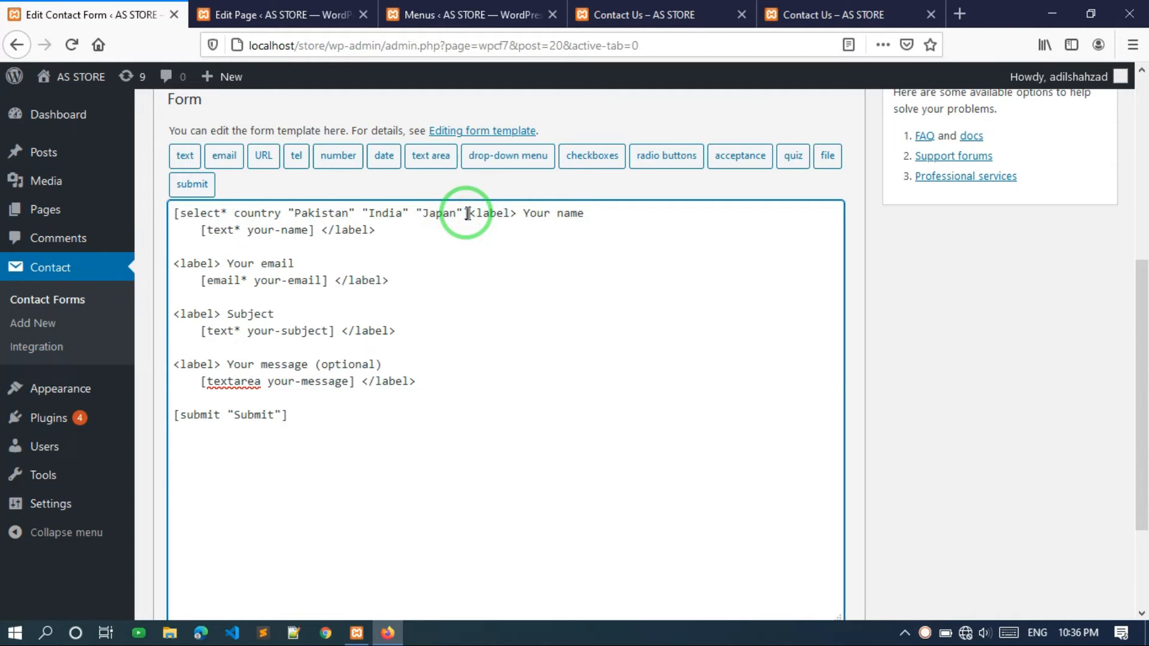
key(ctrl+shift+Left)
key(ctrl+shift+Left)
key(ctrl+shift+Left)
key(ctrl+shift+Left)
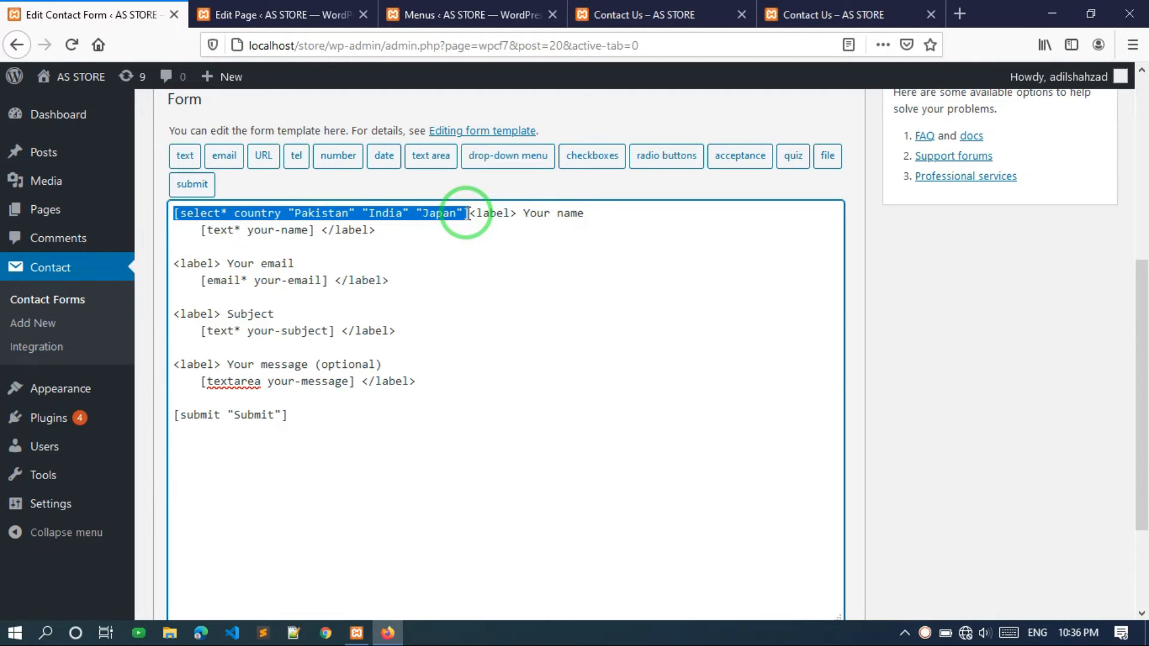
key(ctrl+x)
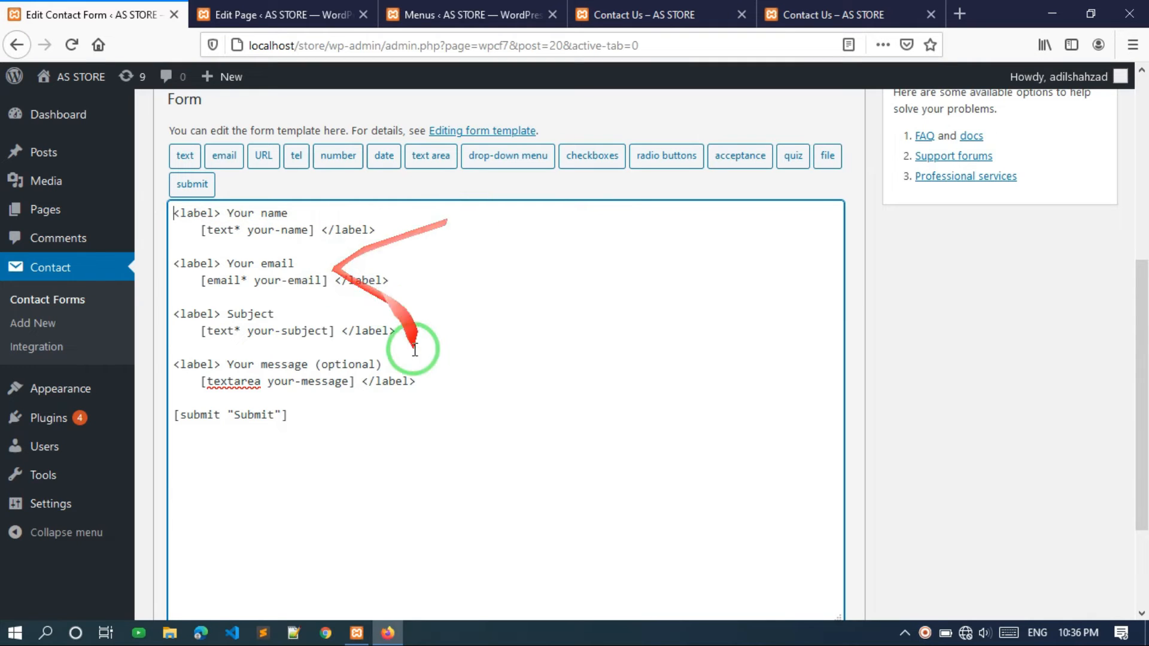
Paste the country drop-down tag on its own line between the message field and the submit tag, and save the form.
click(425, 386)
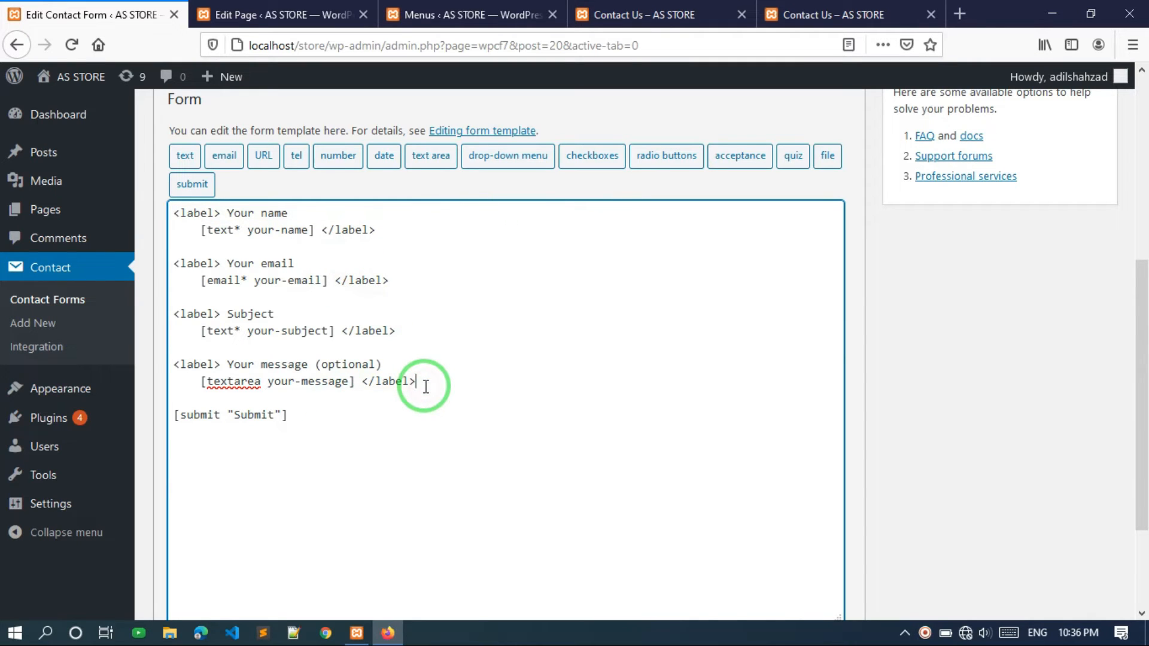
key(Return)
key(Return)
key(ctrl+v)
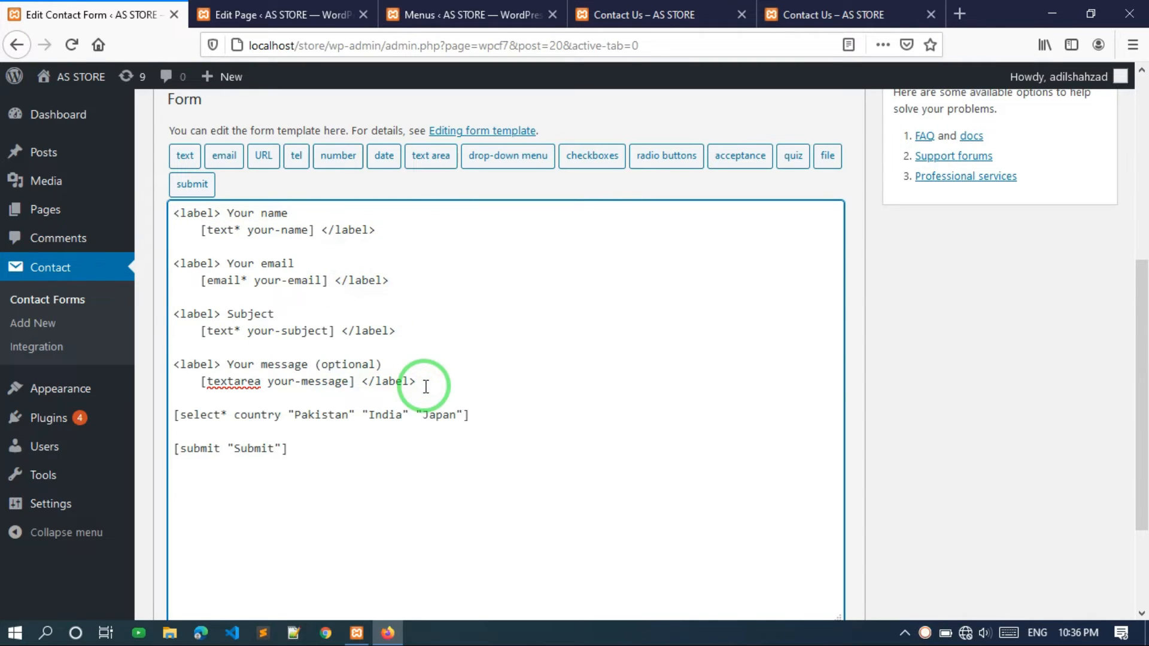
scroll(1025, 371, up, 5)
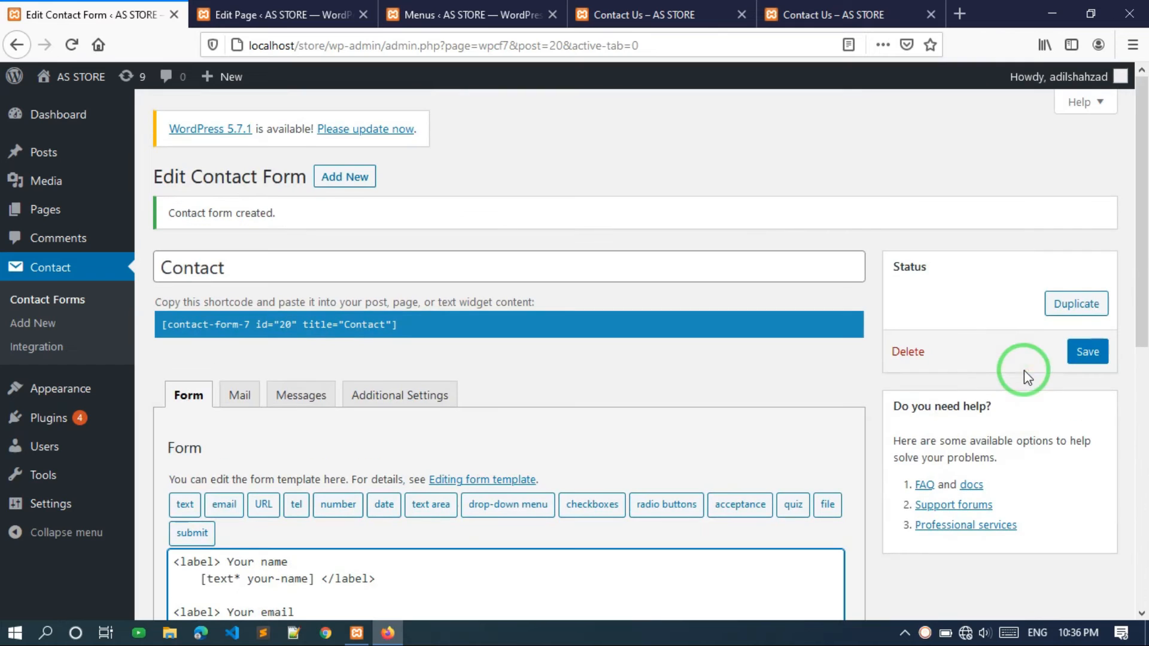
click(1087, 353)
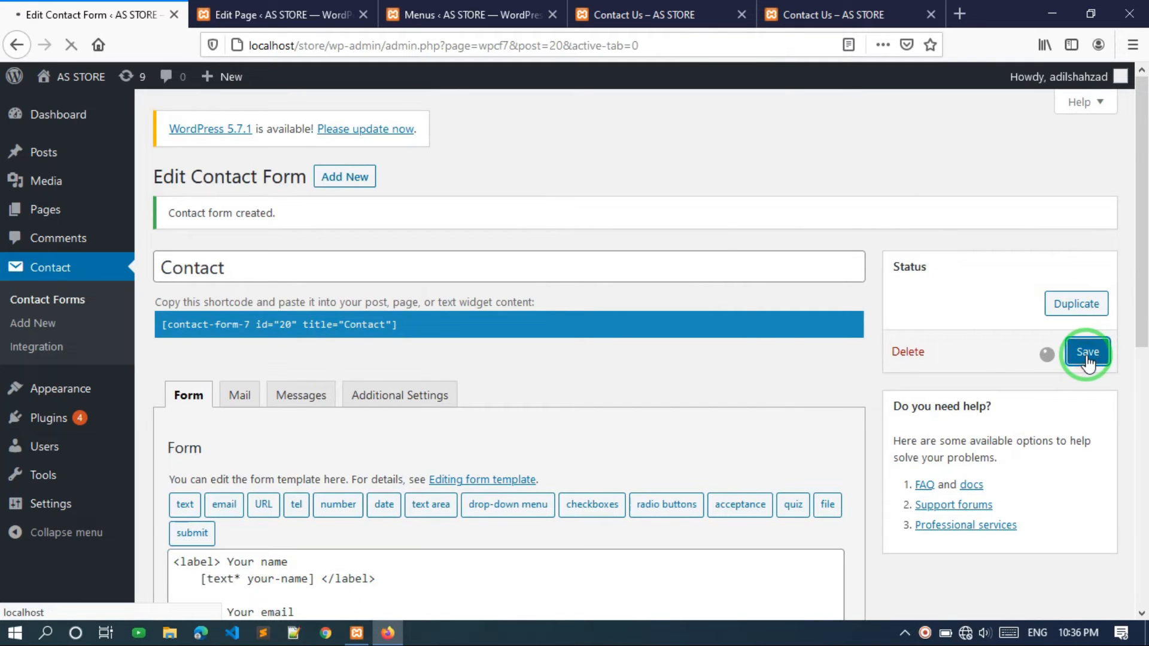
Check the form layout on the live Contact Us page and test the country drop-down by choosing India.
click(634, 7)
mouse_move(629, 7)
mouse_down()
mouse_move(588, 277)
mouse_move(449, 318)
mouse_up()
scroll(601, 285, down, 5)
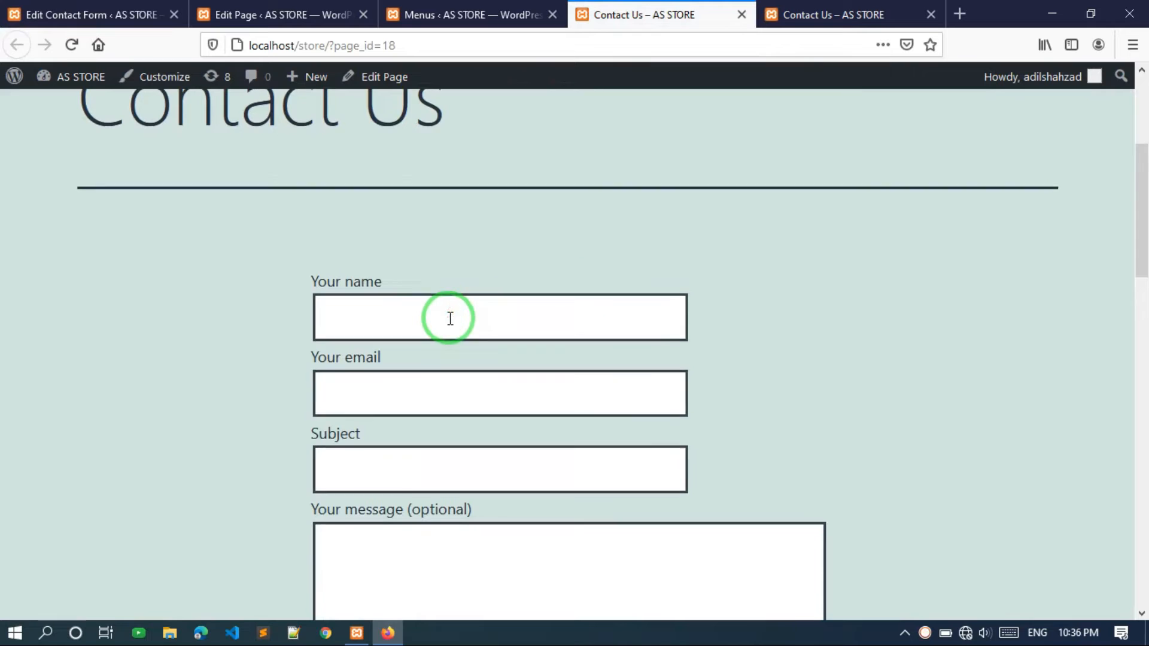
scroll(450, 319, down, 2)
scroll(454, 352, down, 6)
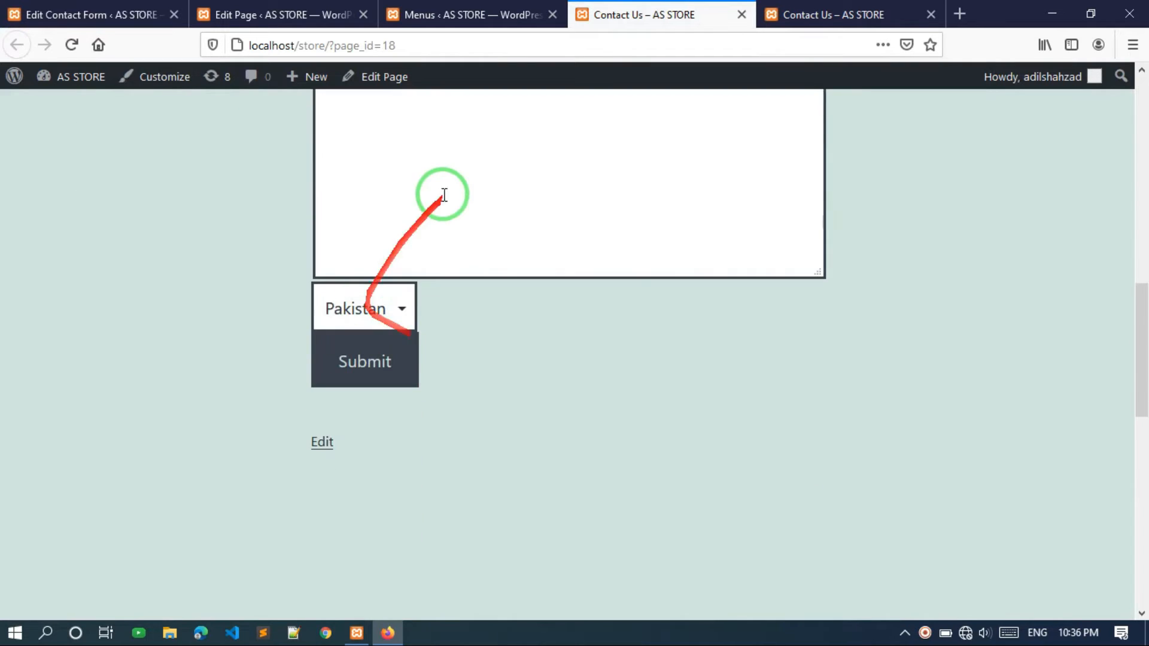
scroll(455, 187, up, 3)
scroll(465, 254, down, 1)
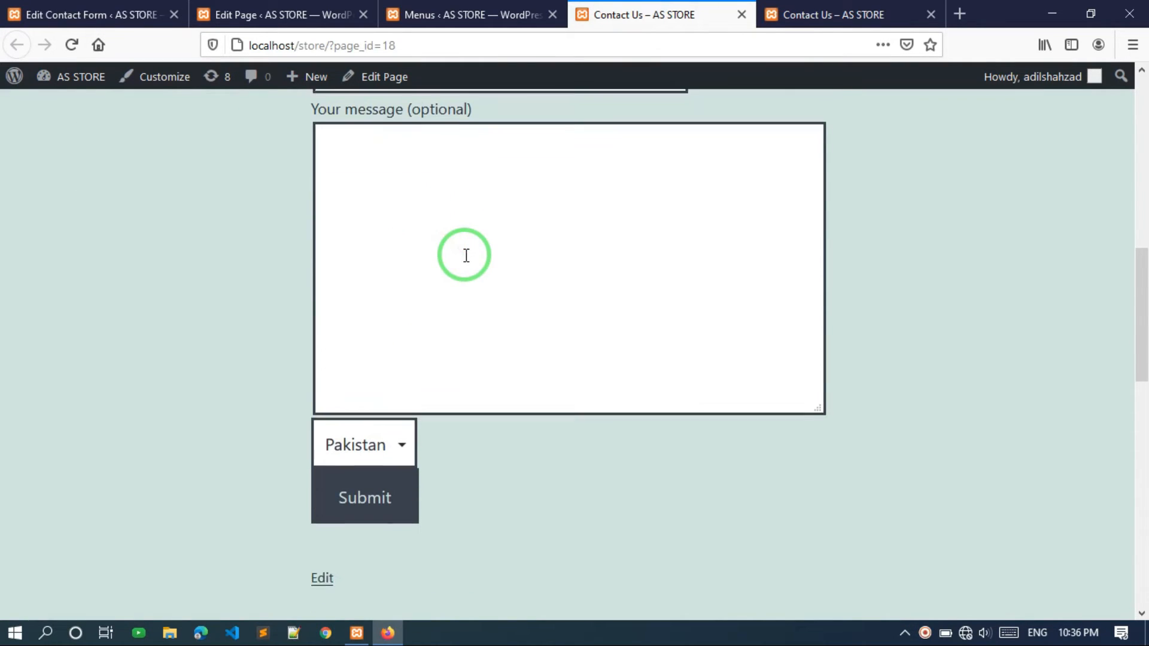
click(382, 440)
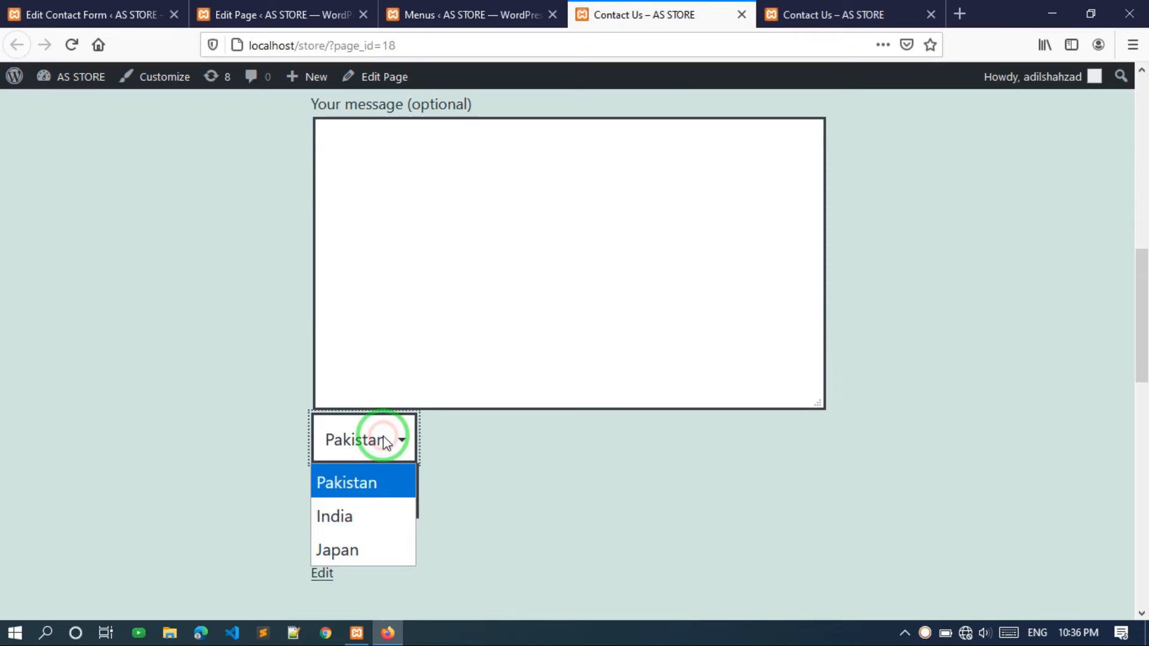
click(350, 520)
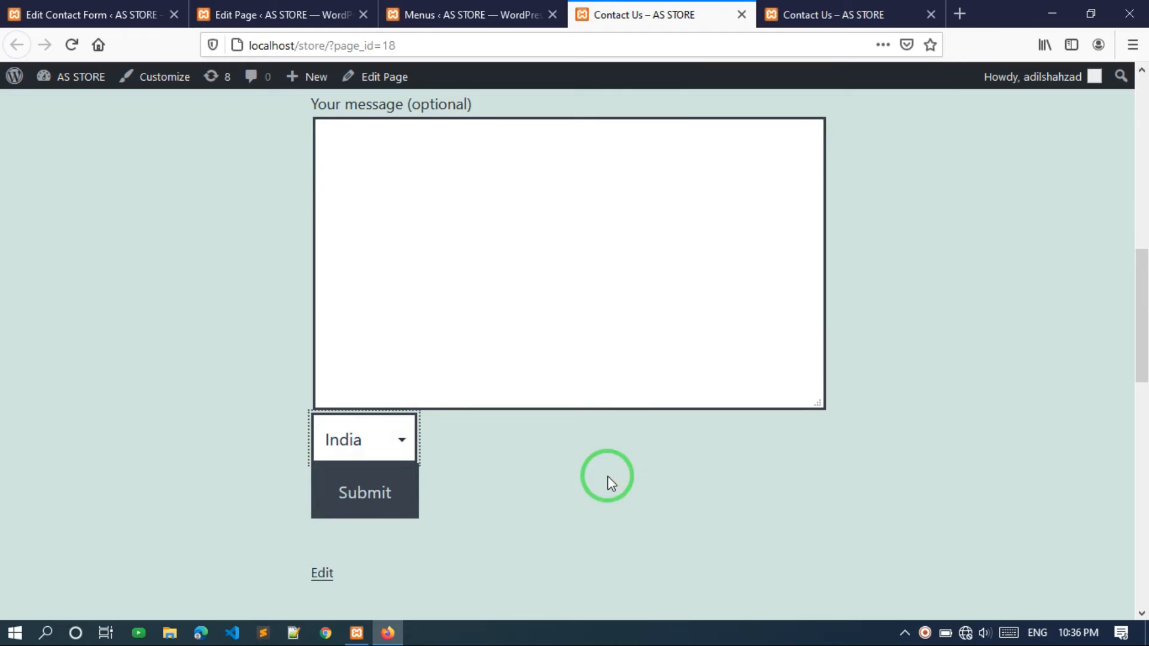
Return to the Contact form's edit page, review its form template, and open its mail template settings.
click(102, 8)
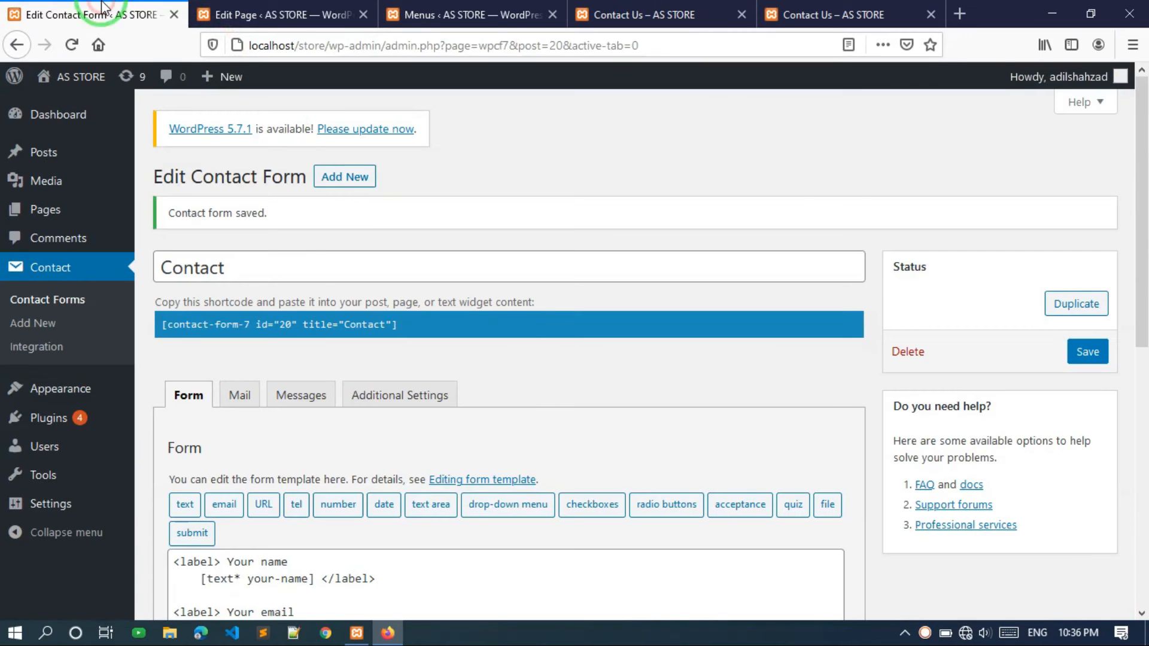
scroll(367, 190, down, 3)
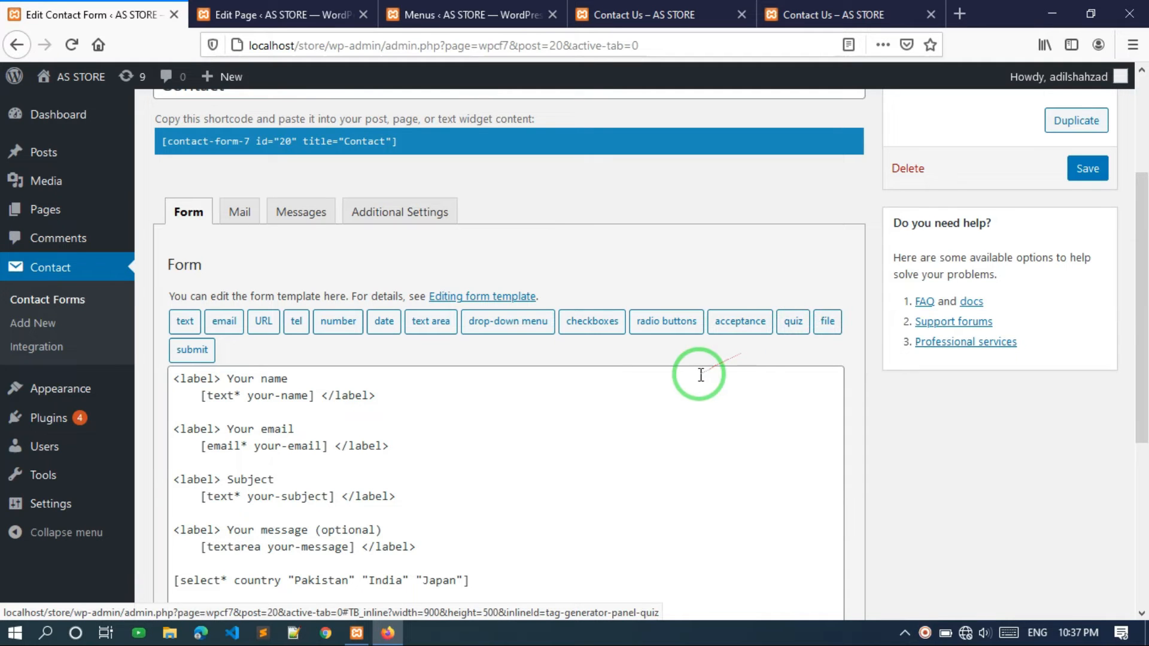
scroll(697, 375, down, 1)
scroll(648, 392, down, 1)
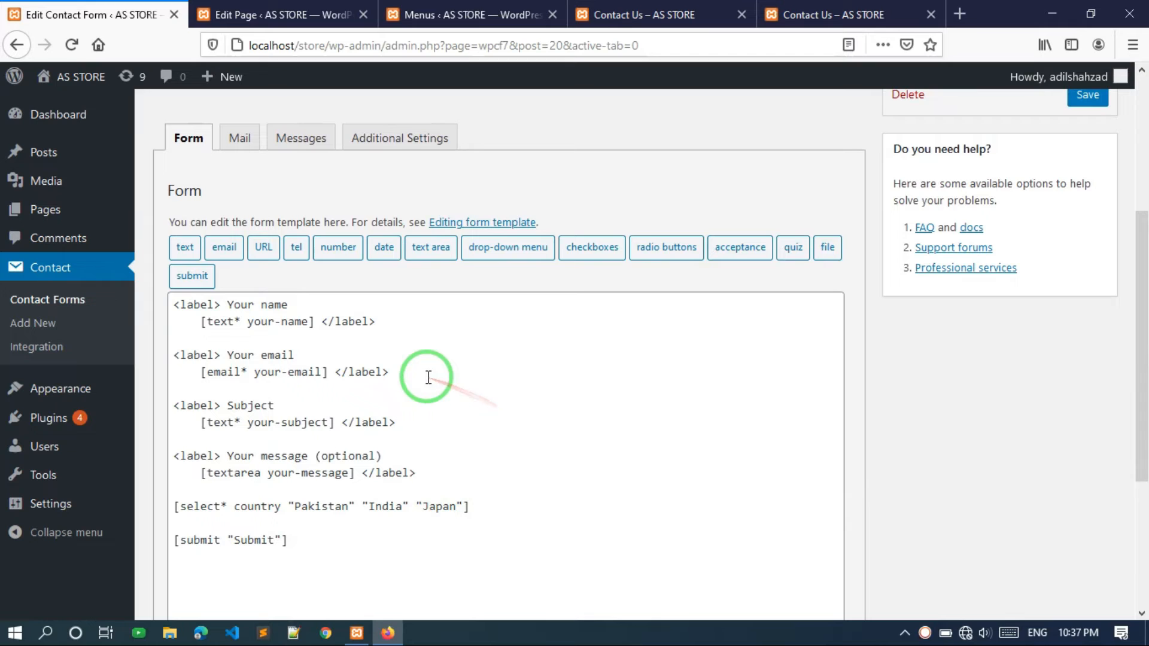
click(244, 146)
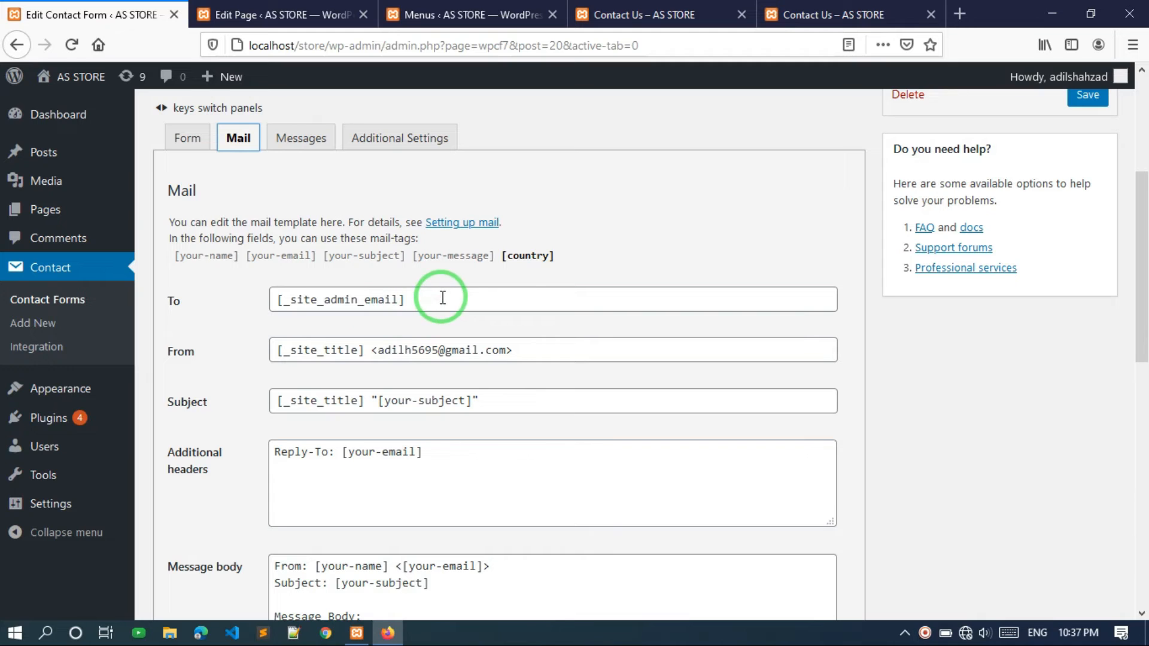
Review the Contact form's mail template, from recipient, sender and subject fields through headers, message body, file attachments and Mail (2).
scroll(443, 298, down, 1)
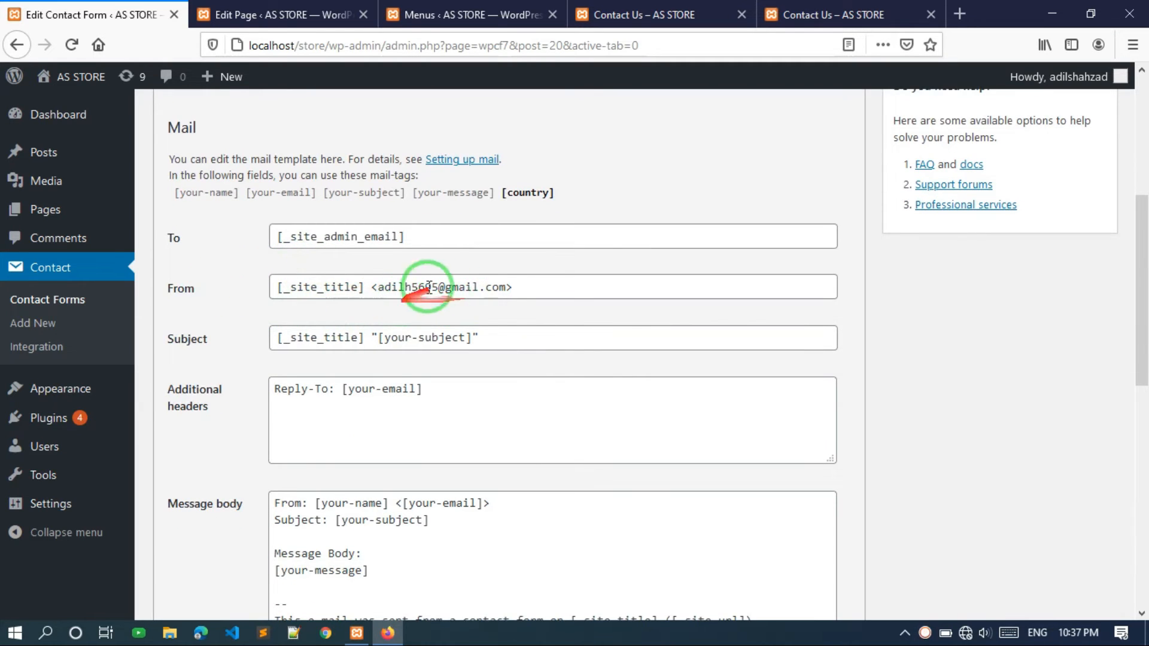
drag(508, 287, 385, 287)
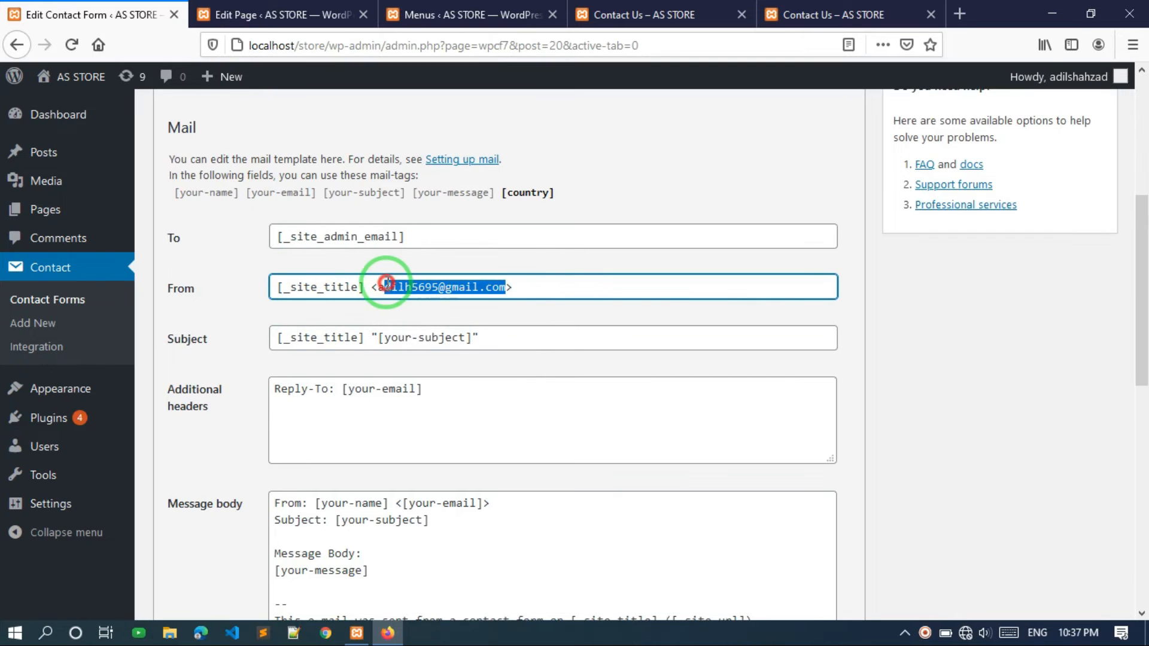
click(554, 284)
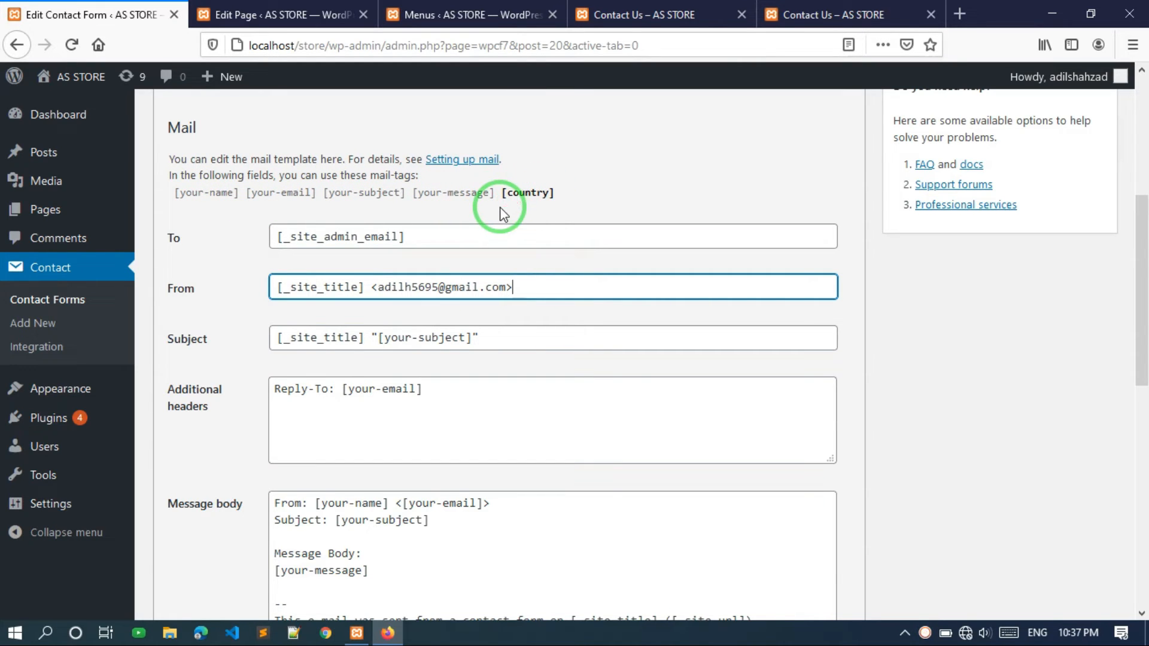
scroll(503, 213, down, 1)
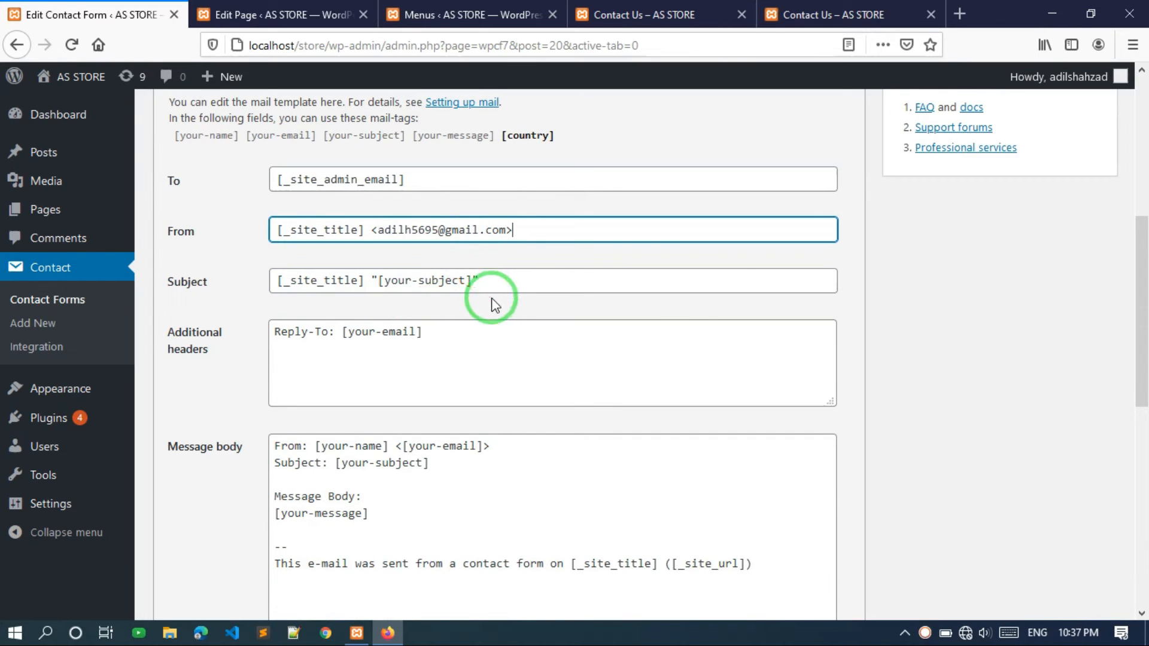
scroll(413, 335, down, 1)
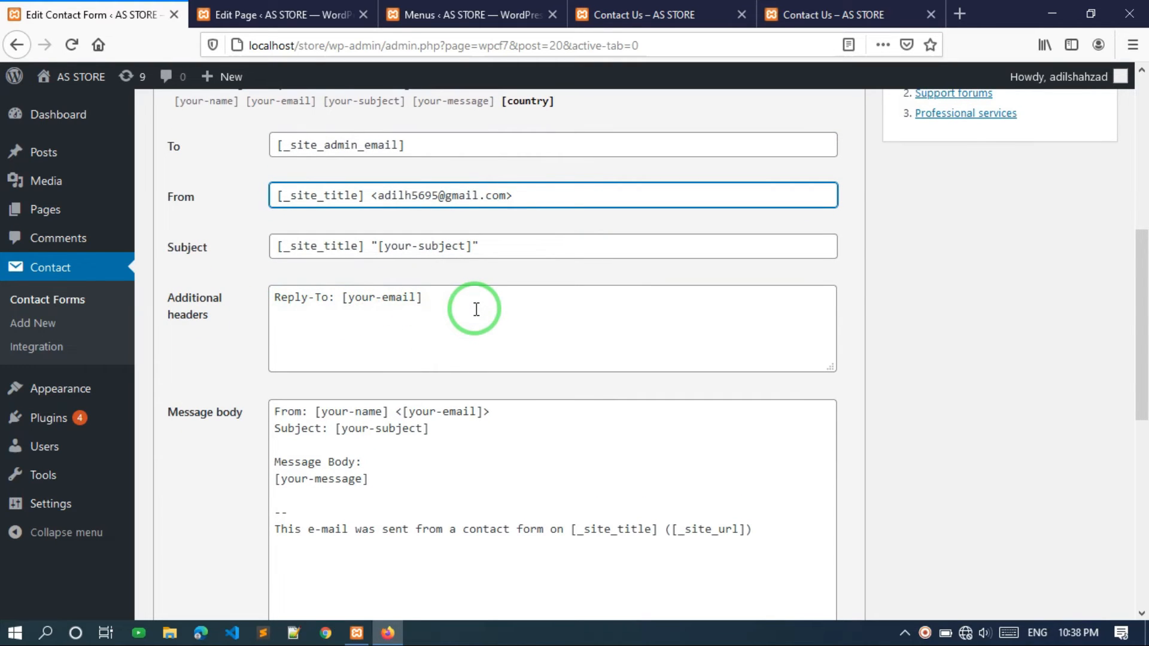
scroll(476, 309, down, 3)
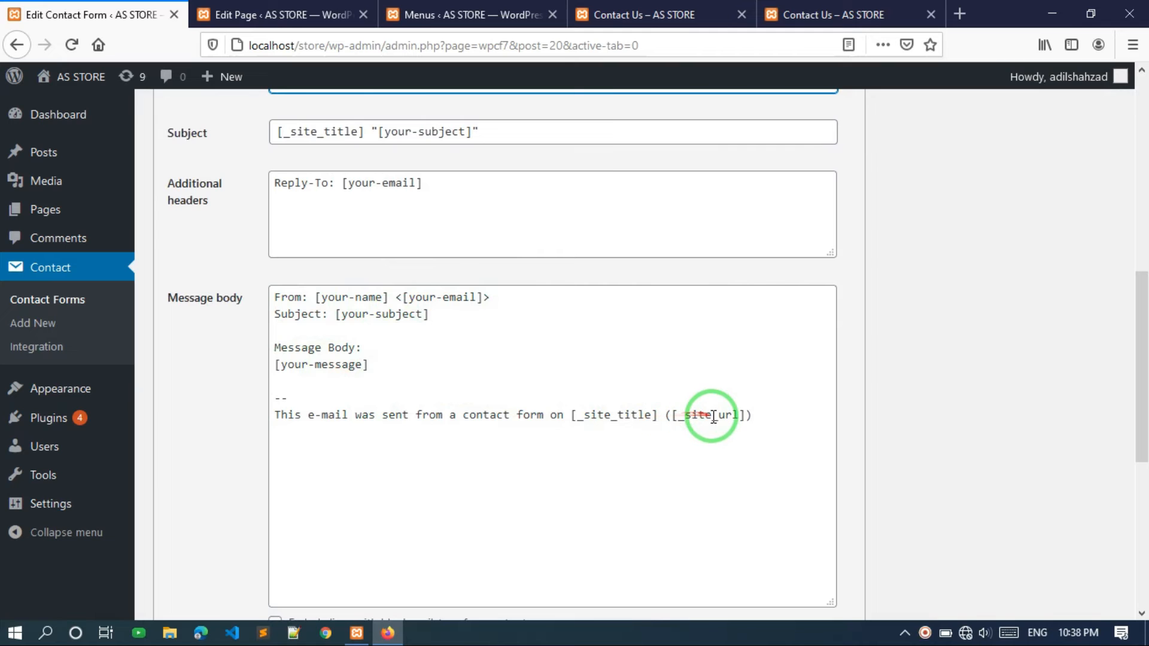
scroll(712, 415, down, 2)
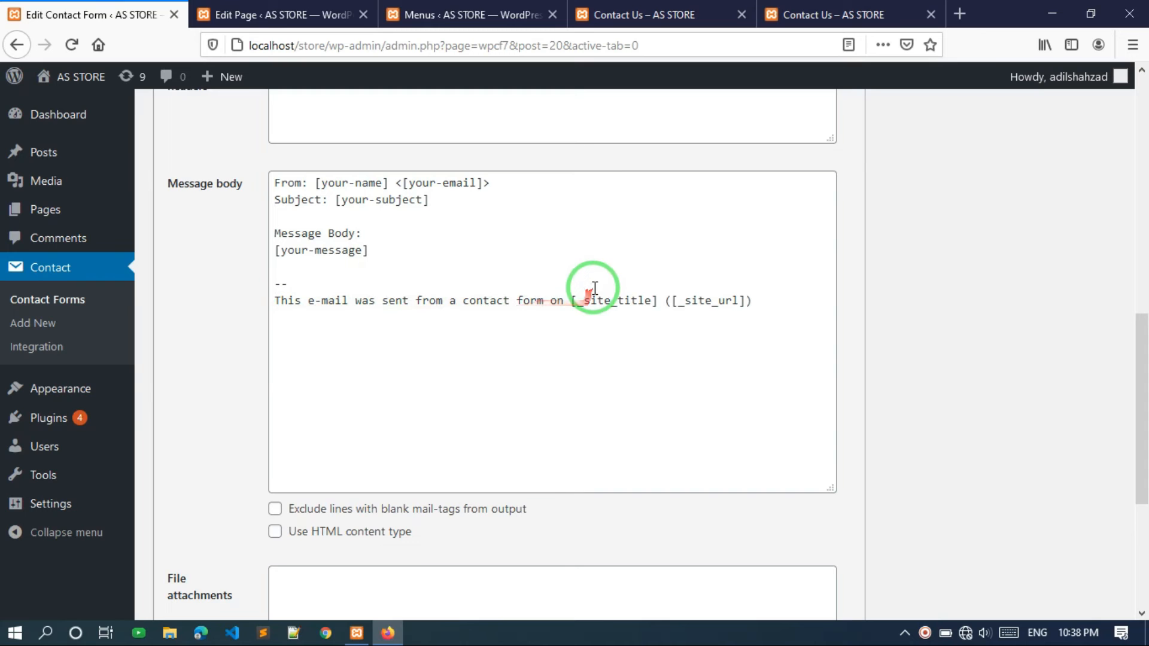
scroll(700, 290, down, 2)
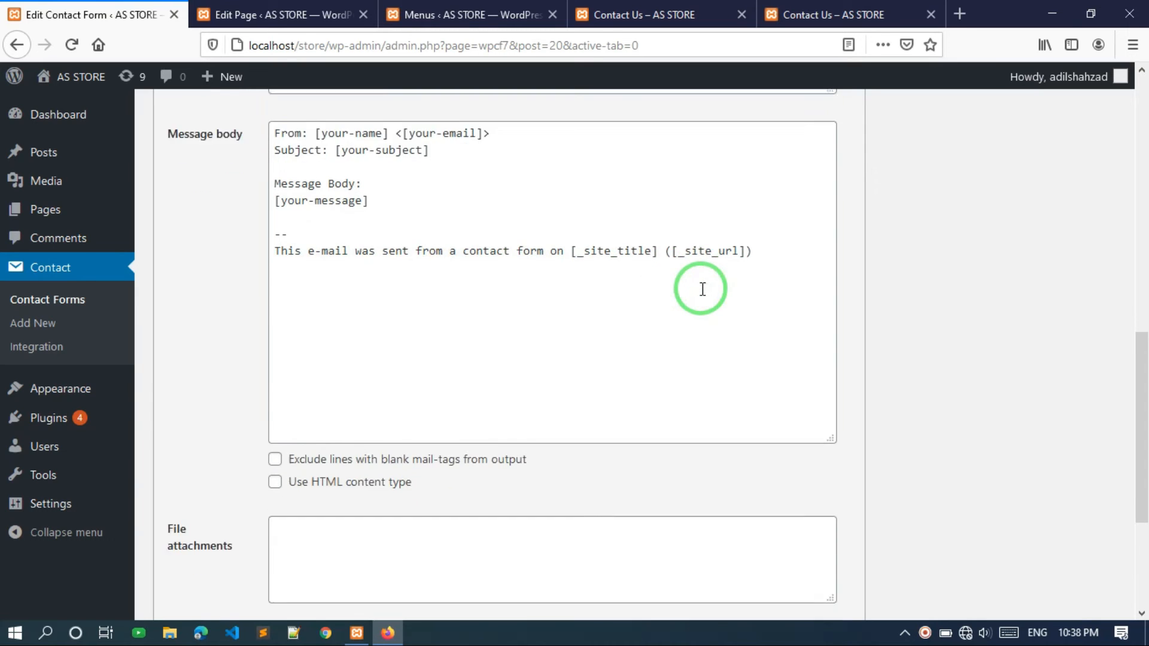
scroll(655, 266, down, 3)
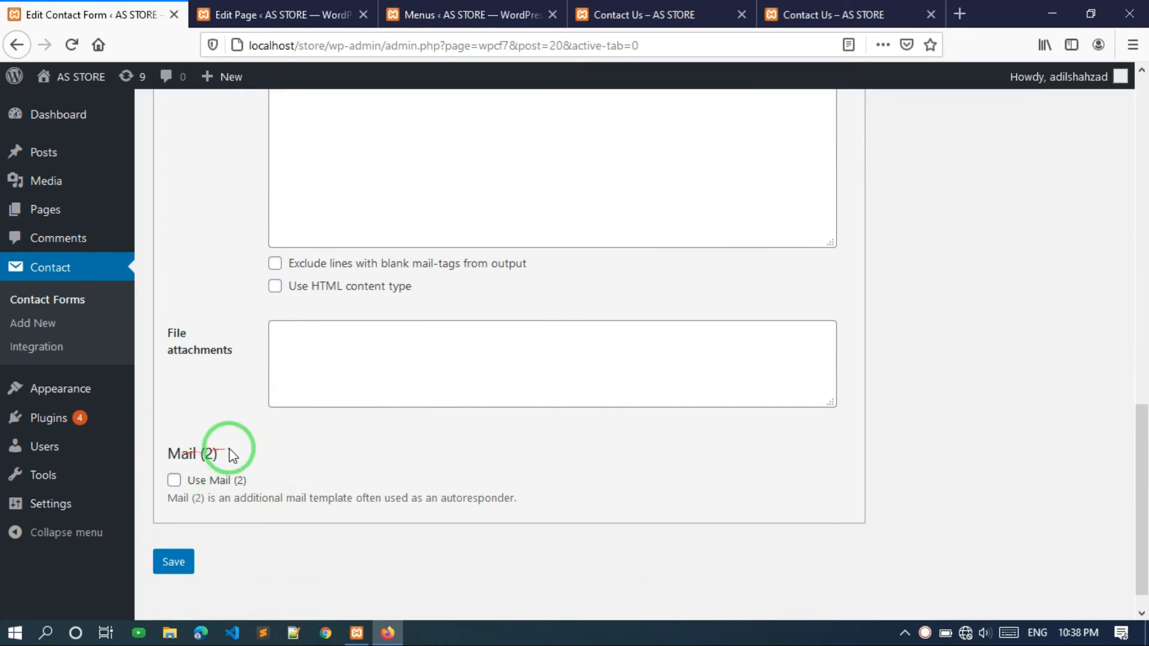
scroll(215, 454, up, 7)
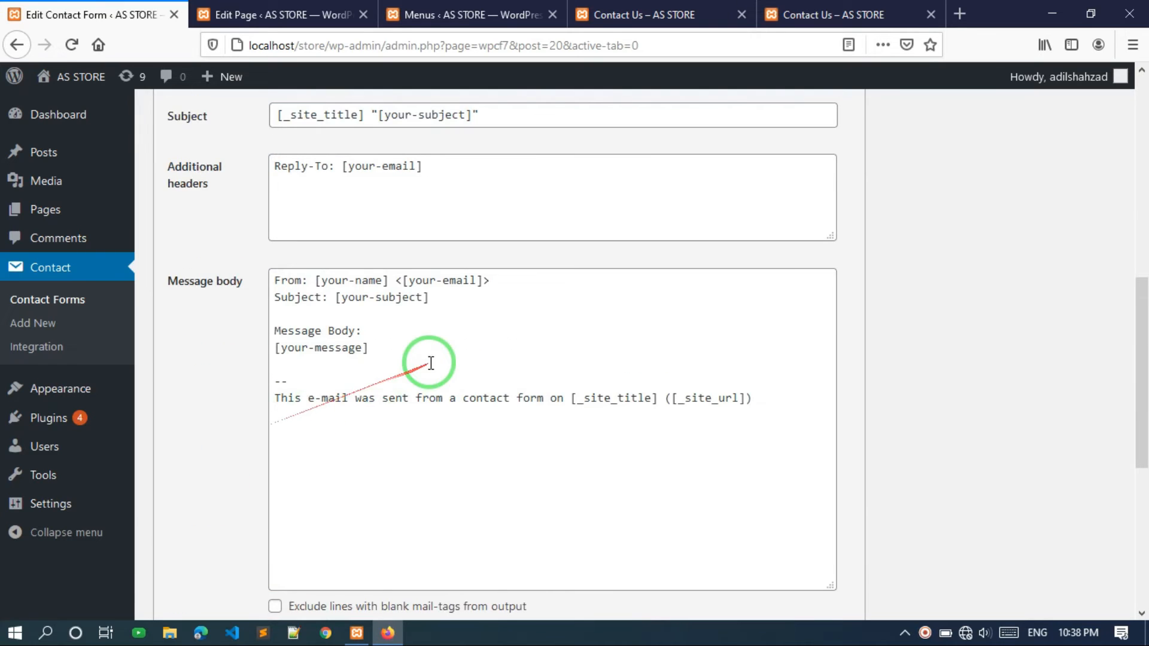
scroll(425, 419, up, 6)
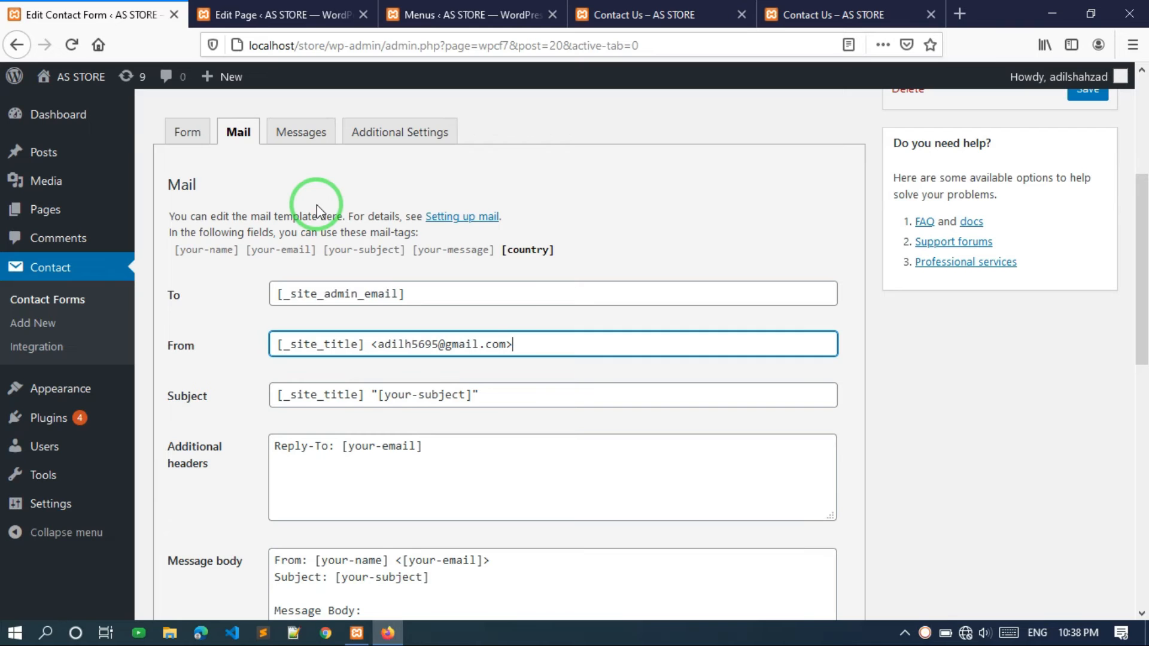
Open the Contact form's message settings, and submit the empty form on the live Contact Us page to check its validation messages.
click(301, 137)
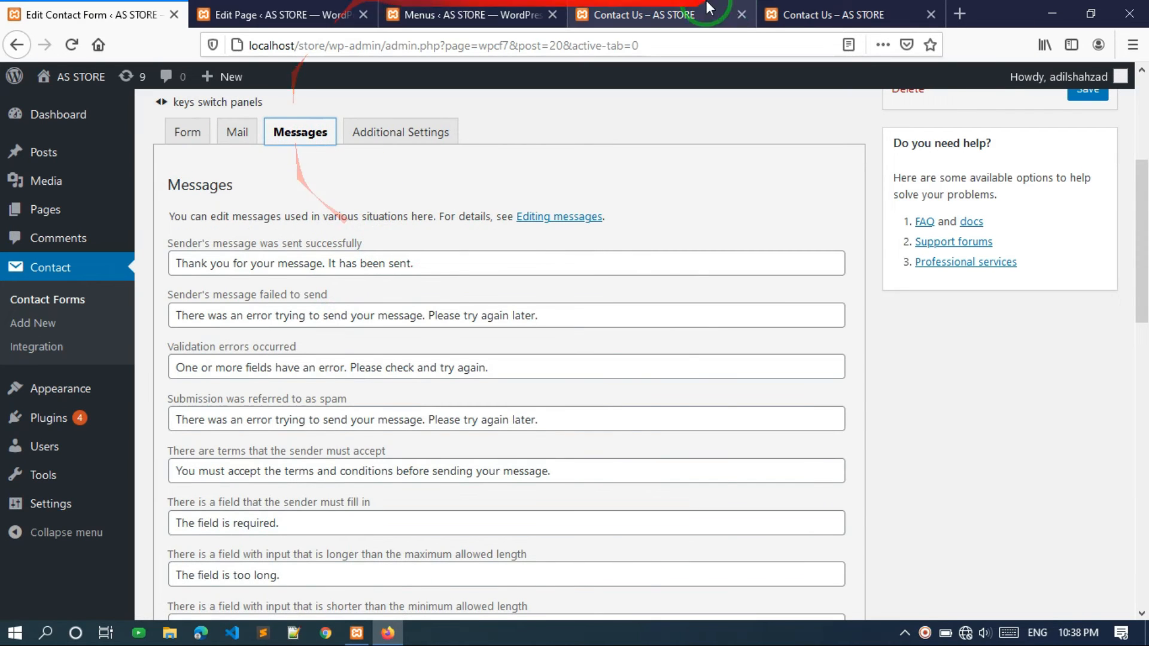
click(841, 8)
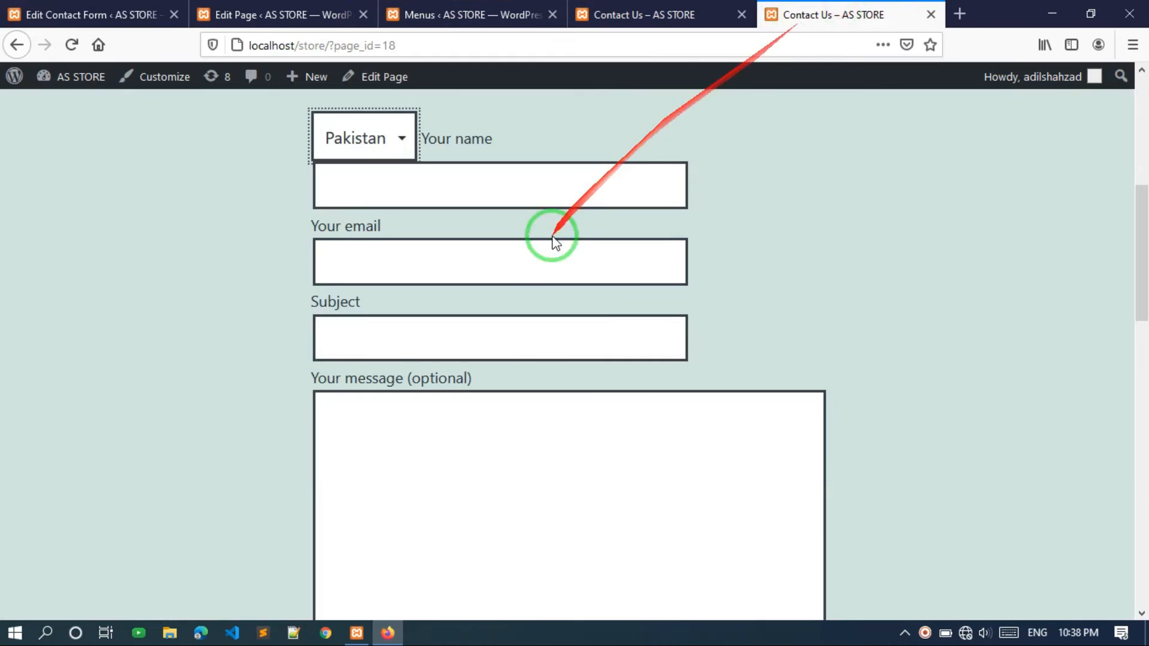
scroll(526, 305, down, 5)
click(330, 330)
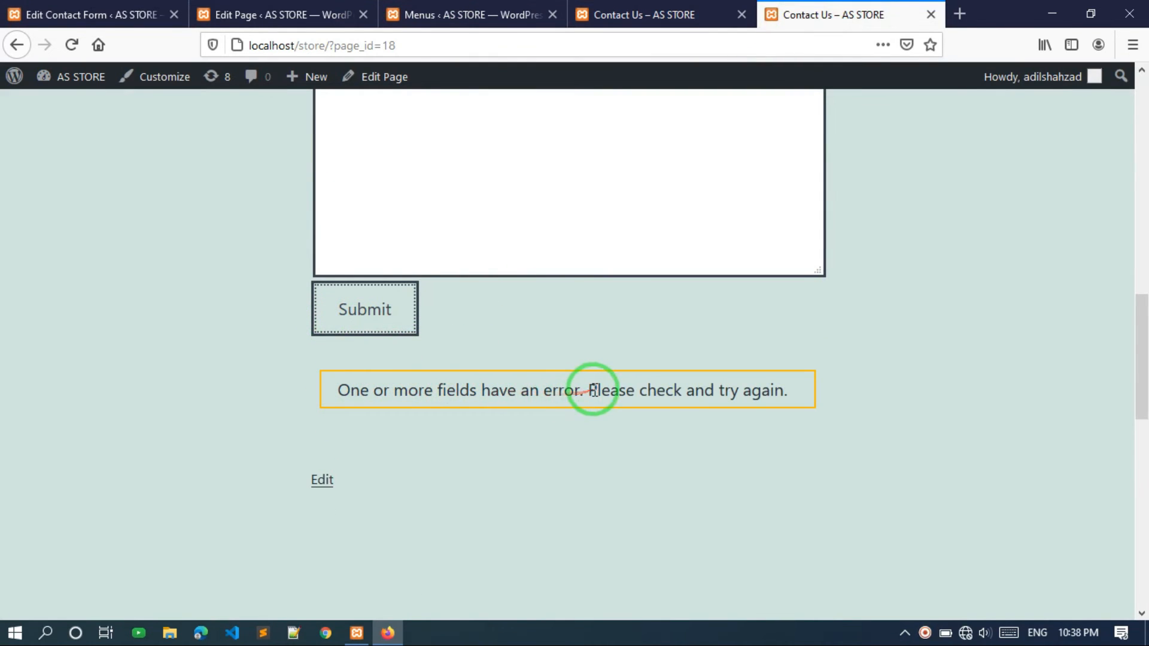
scroll(752, 393, up, 5)
scroll(756, 393, up, 2)
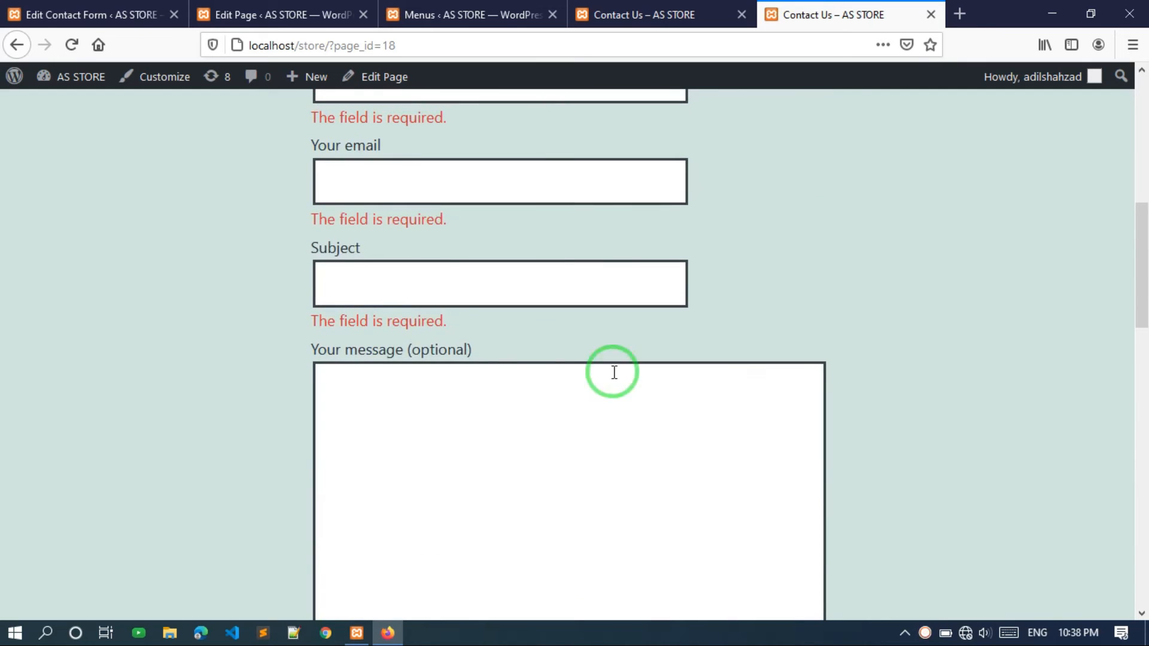
click(442, 291)
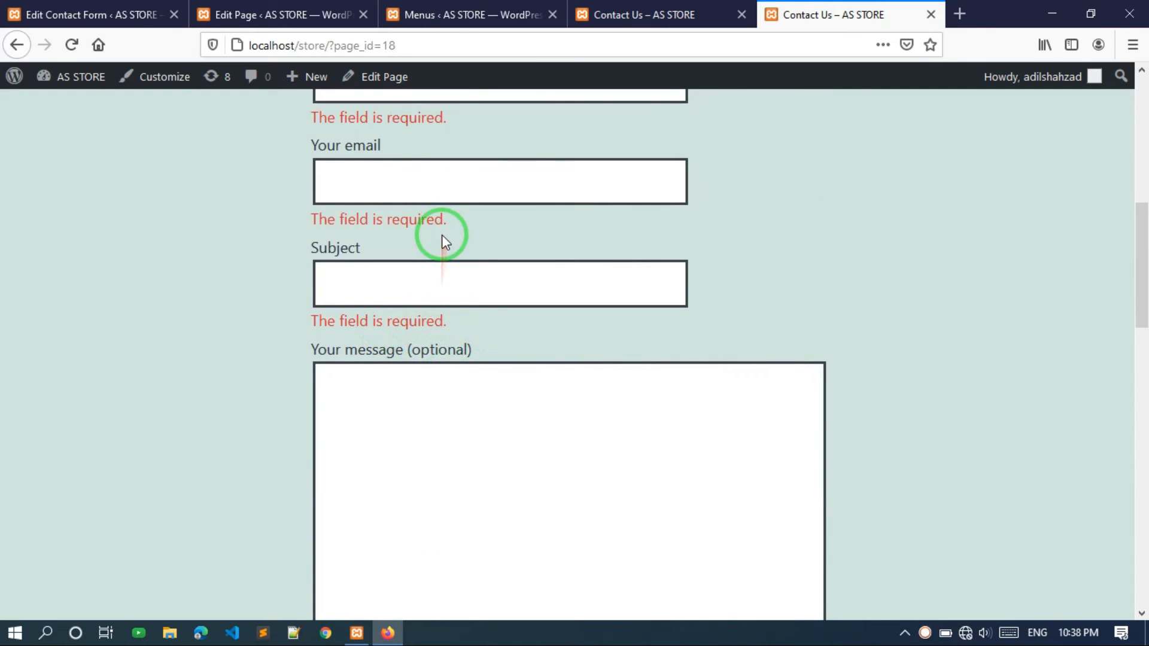
scroll(443, 293, up, 3)
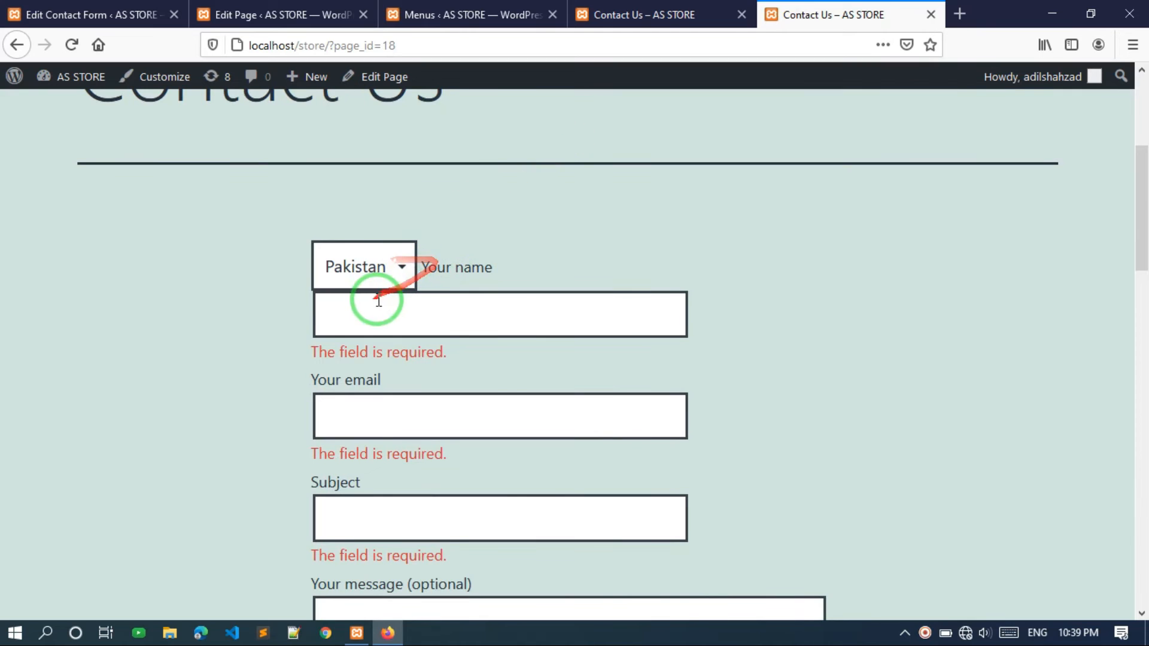
Reload the Contact Us page, submit the updated form with its text fields empty, and check the required-field errors.
click(74, 48)
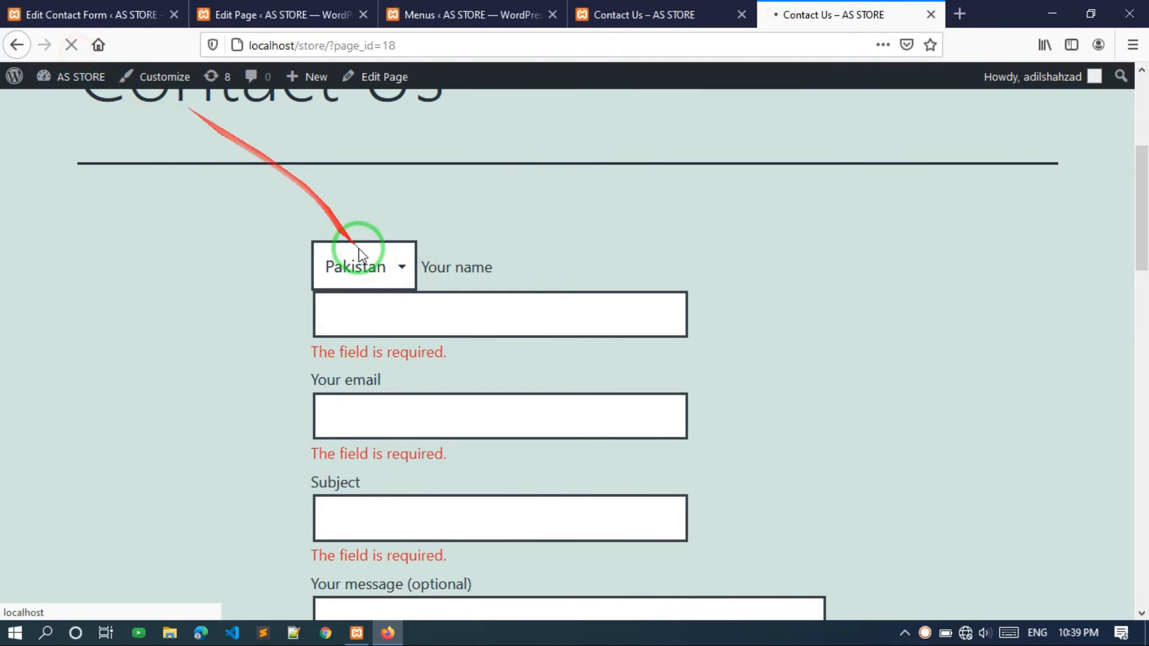
scroll(458, 277, down, 4)
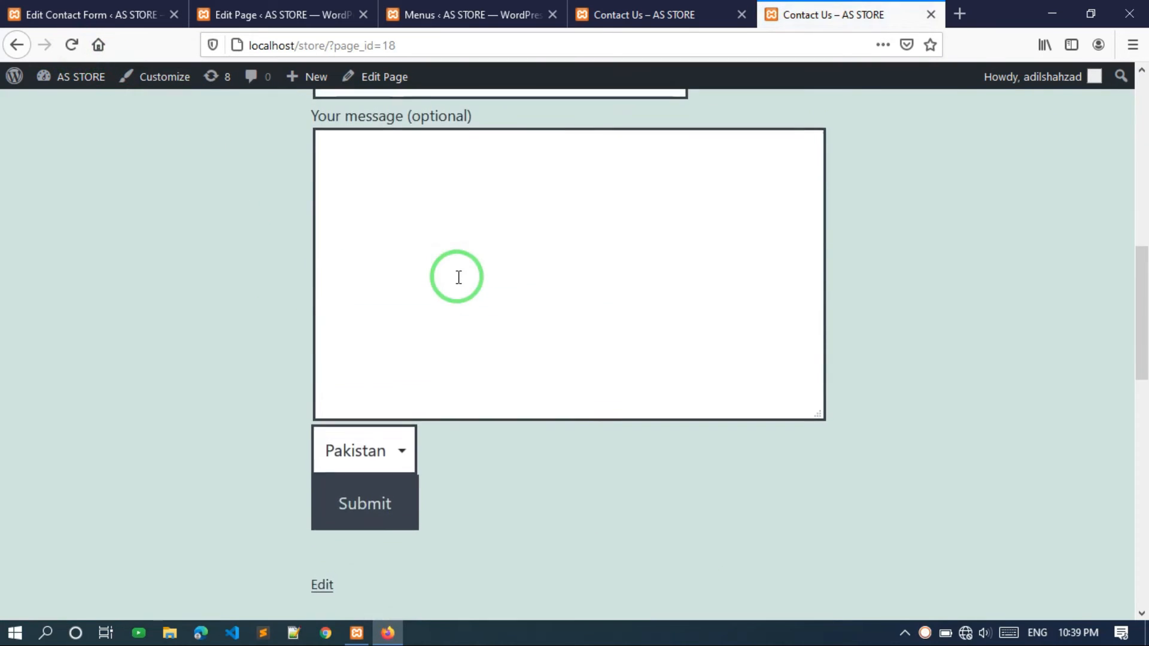
scroll(443, 284, up, 4)
scroll(437, 451, down, 6)
click(383, 356)
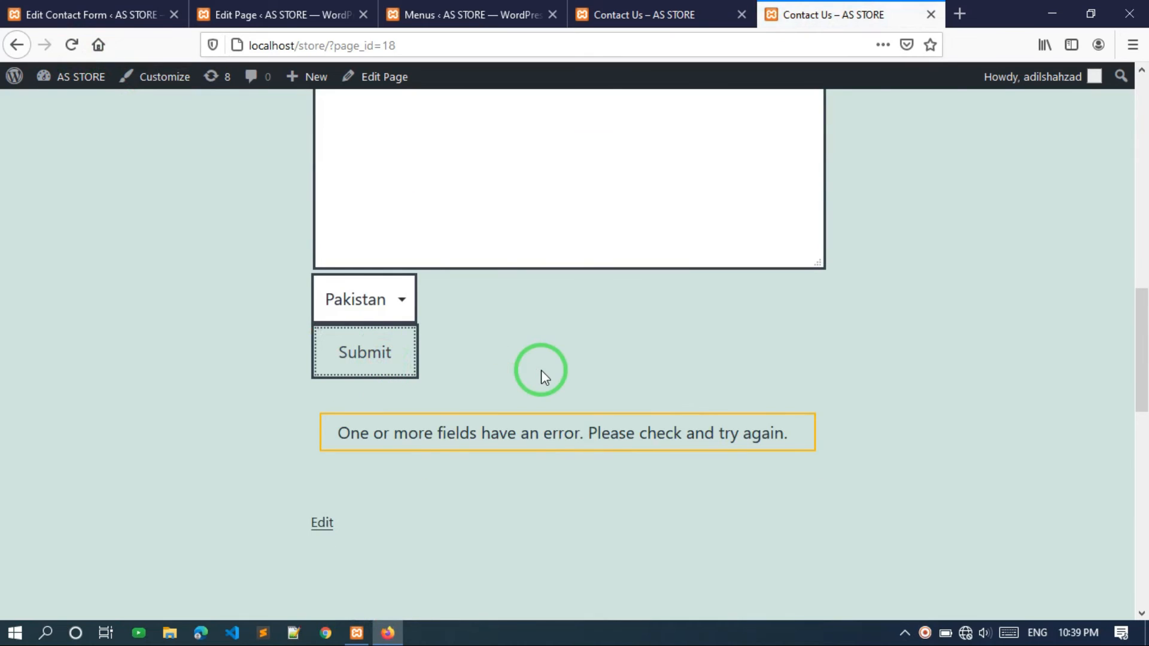
scroll(541, 370, up, 6)
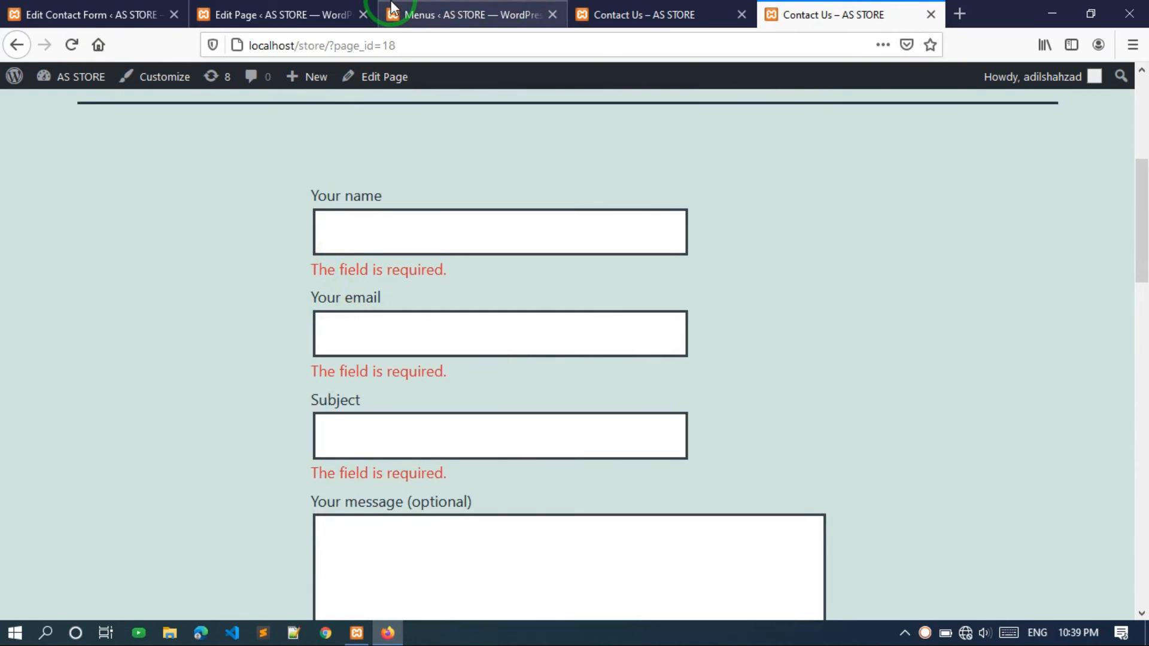
Return to the Contact form's message settings and review the texts for failed sending, validation errors and spam submissions.
click(66, 9)
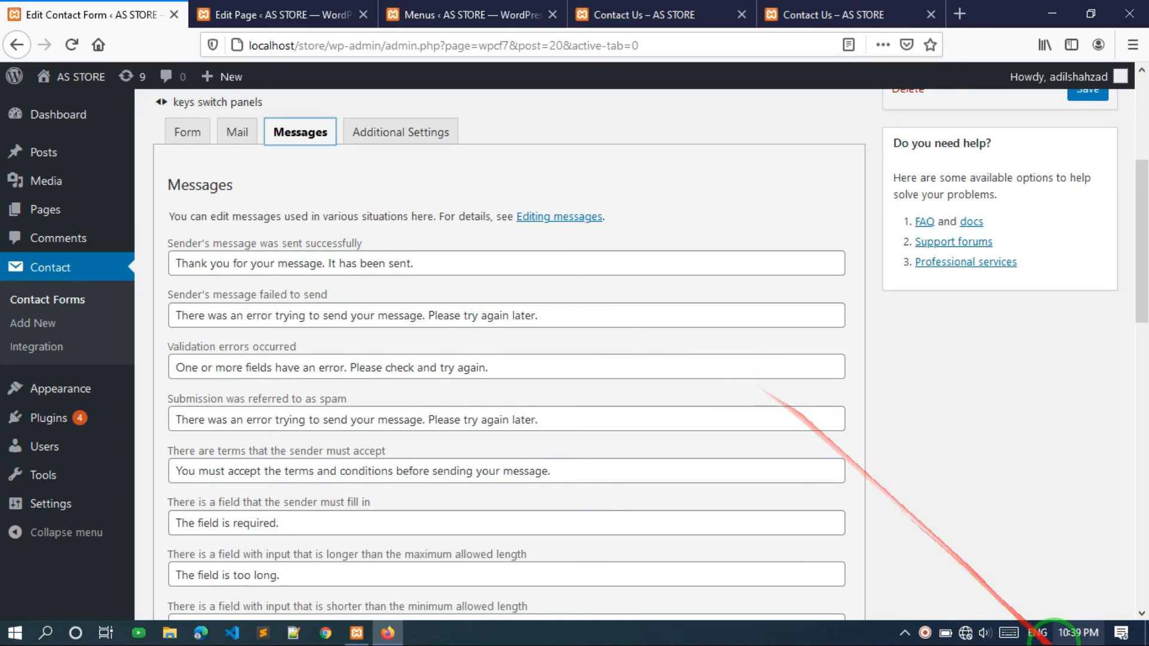
click(972, 637)
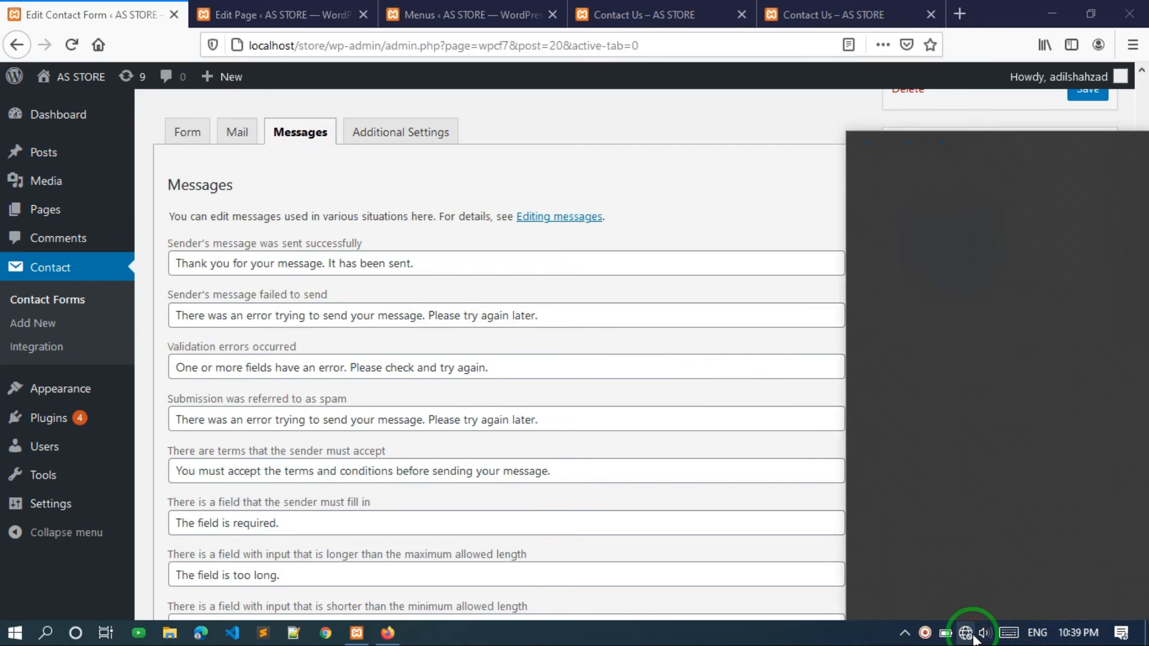
click(972, 637)
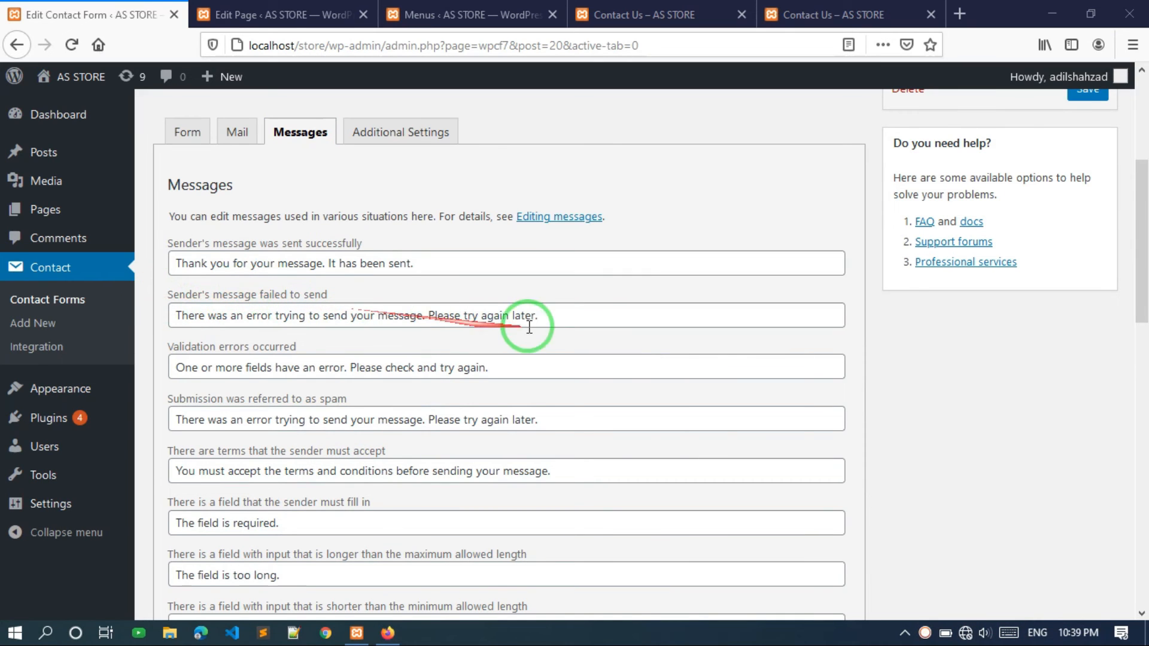
click(538, 318)
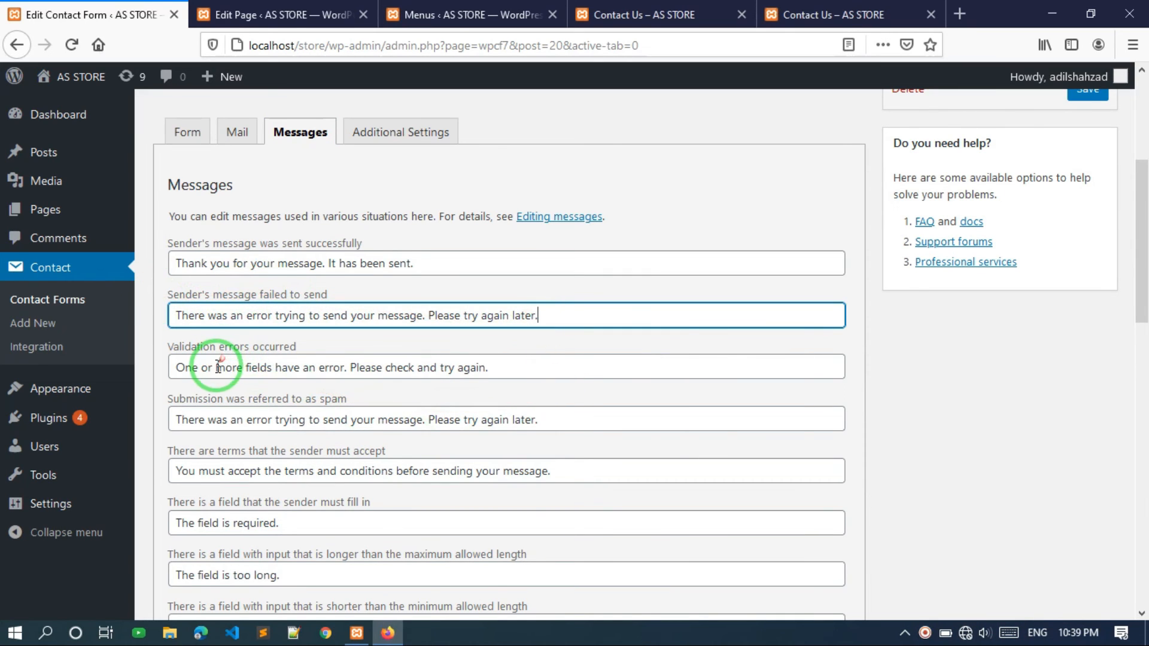
click(536, 368)
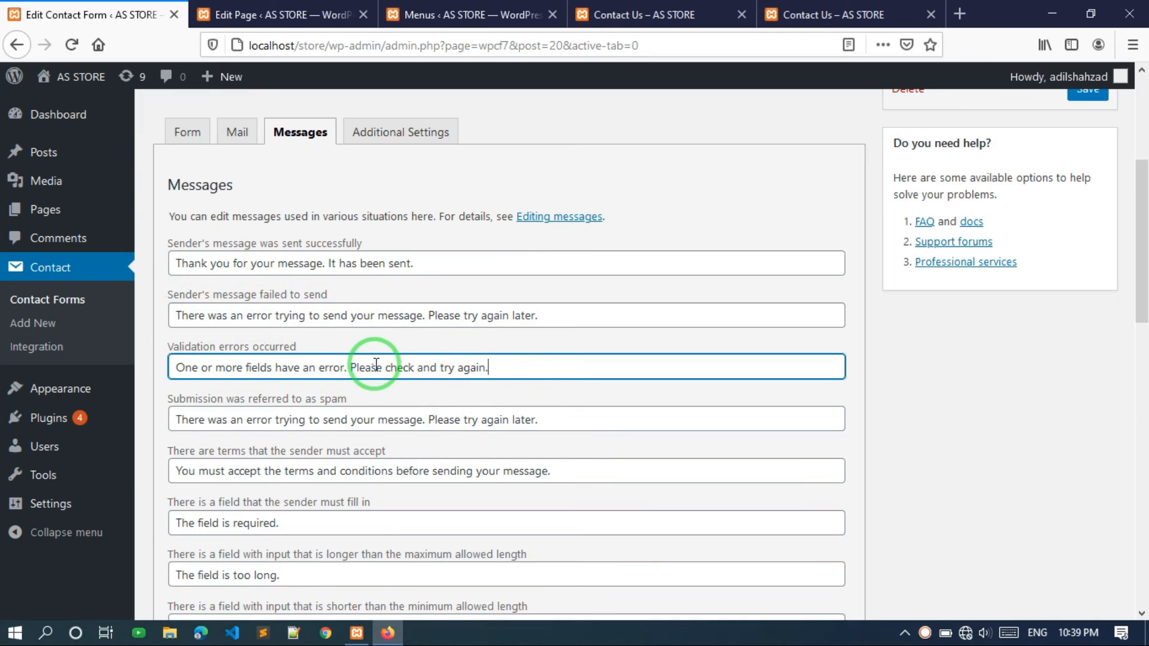
scroll(347, 366, down, 1)
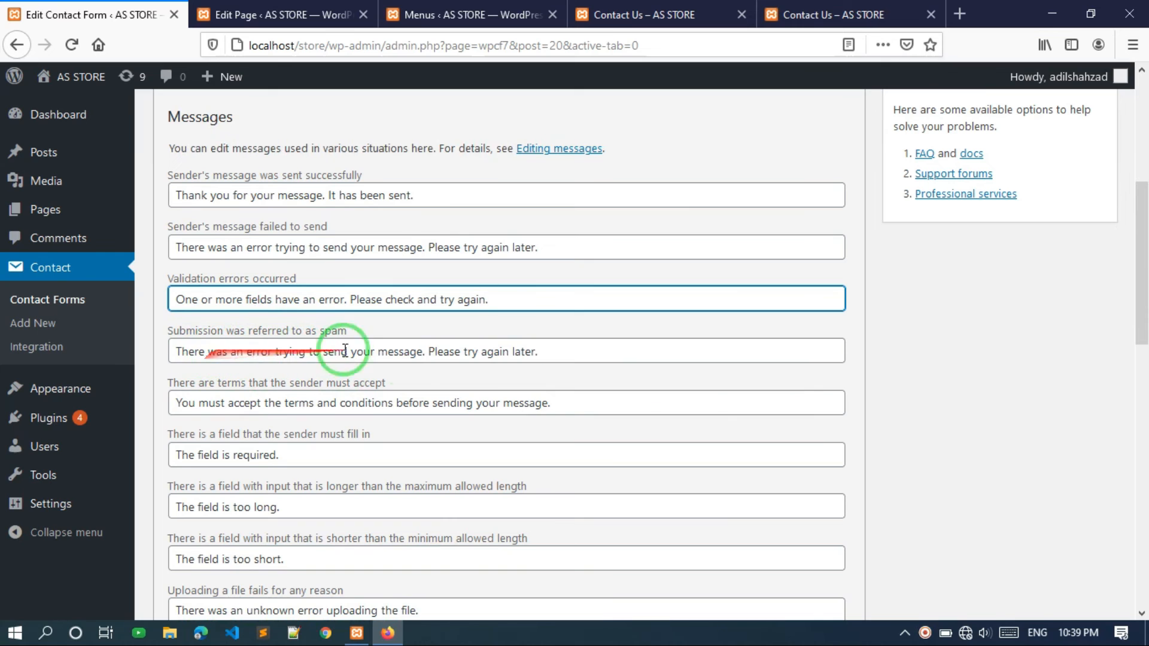
click(571, 350)
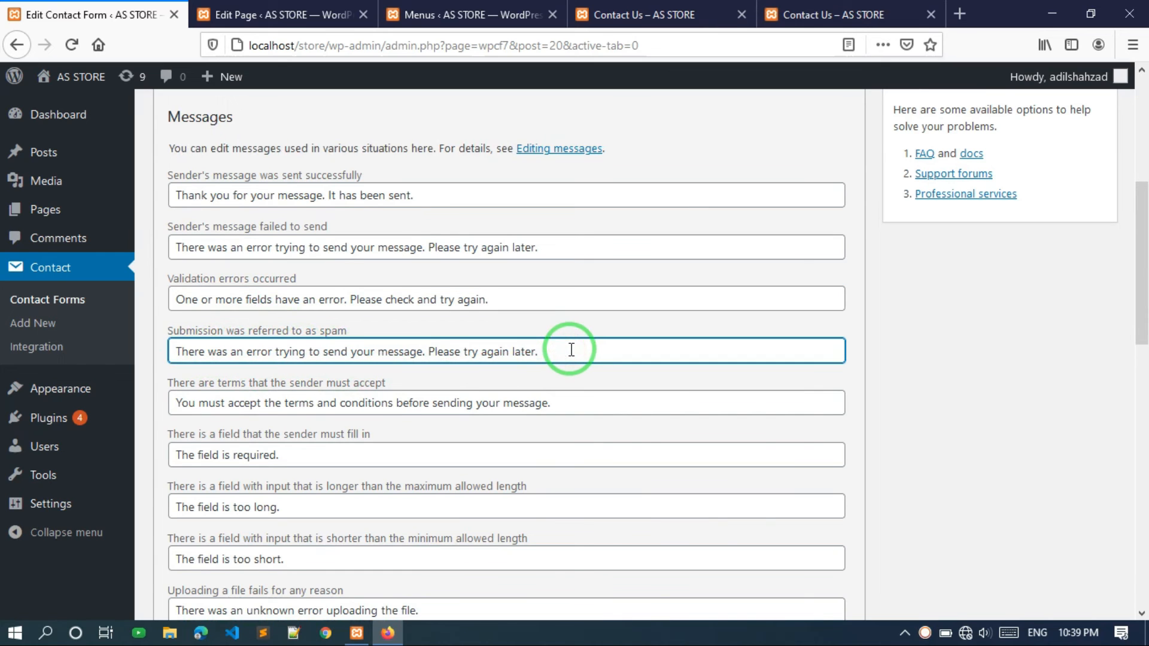
Review the remaining message texts, from terms acceptance and field length through file upload, date, number, URL and telephone errors.
scroll(570, 349, down, 3)
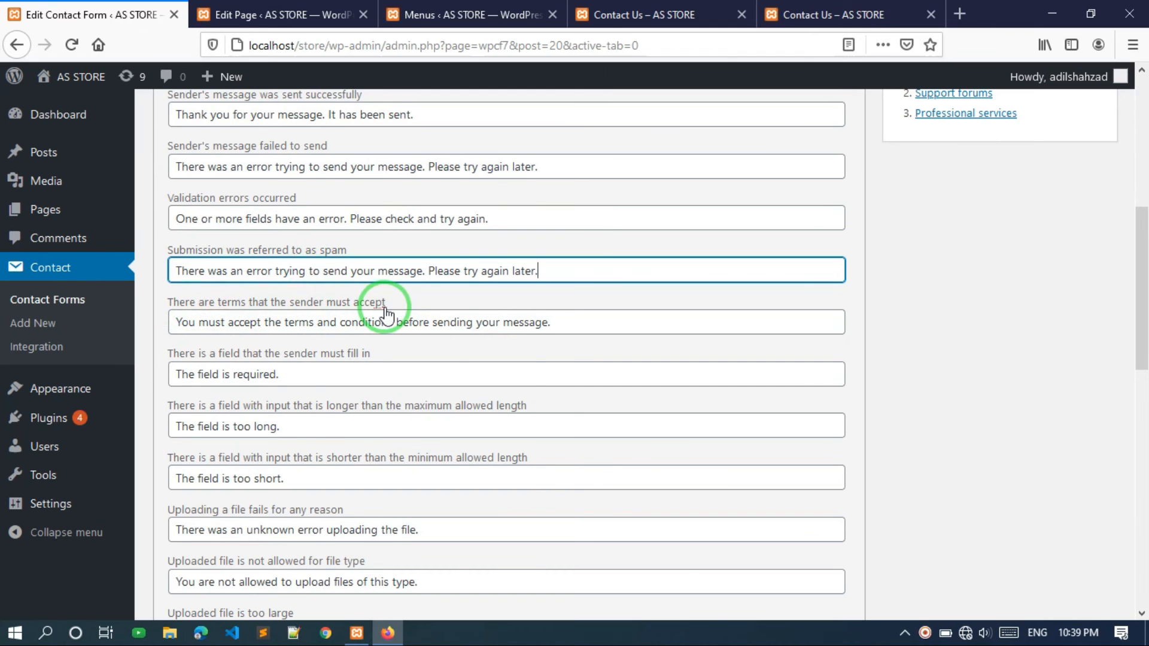
scroll(550, 332, down, 1)
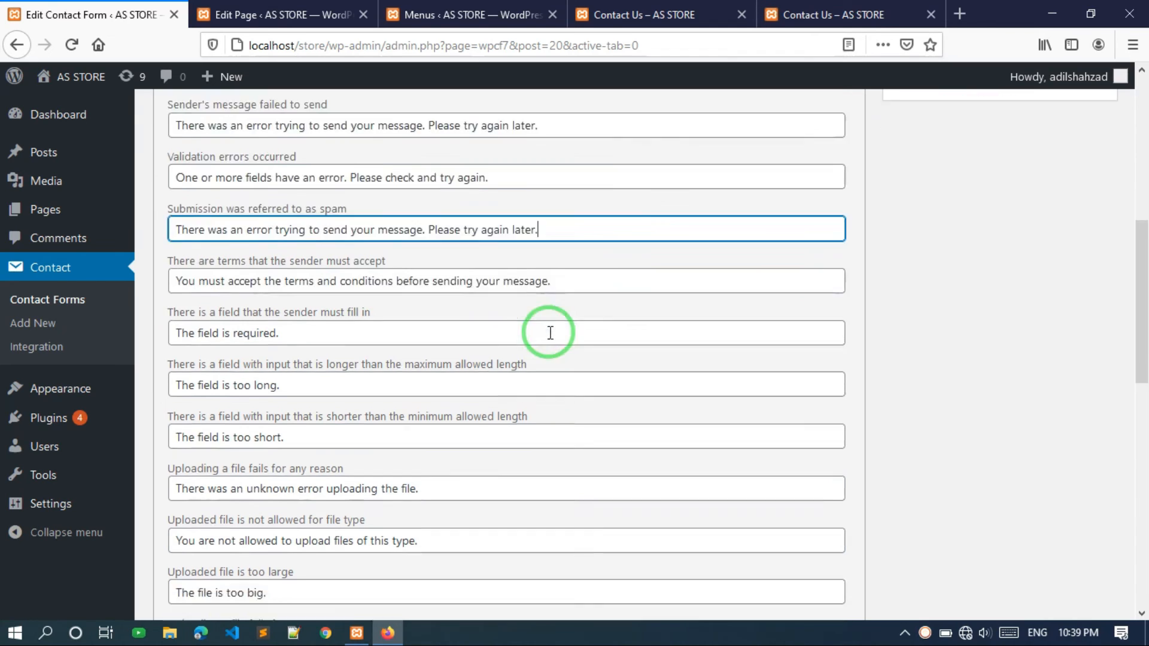
scroll(550, 333, down, 3)
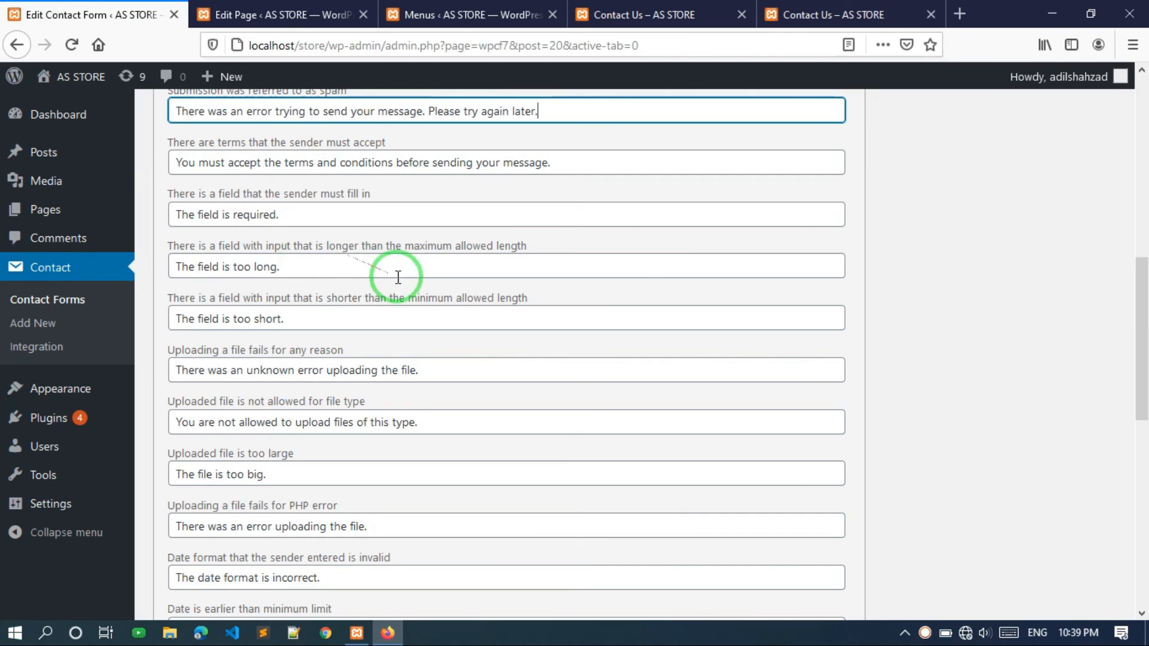
scroll(395, 280, down, 2)
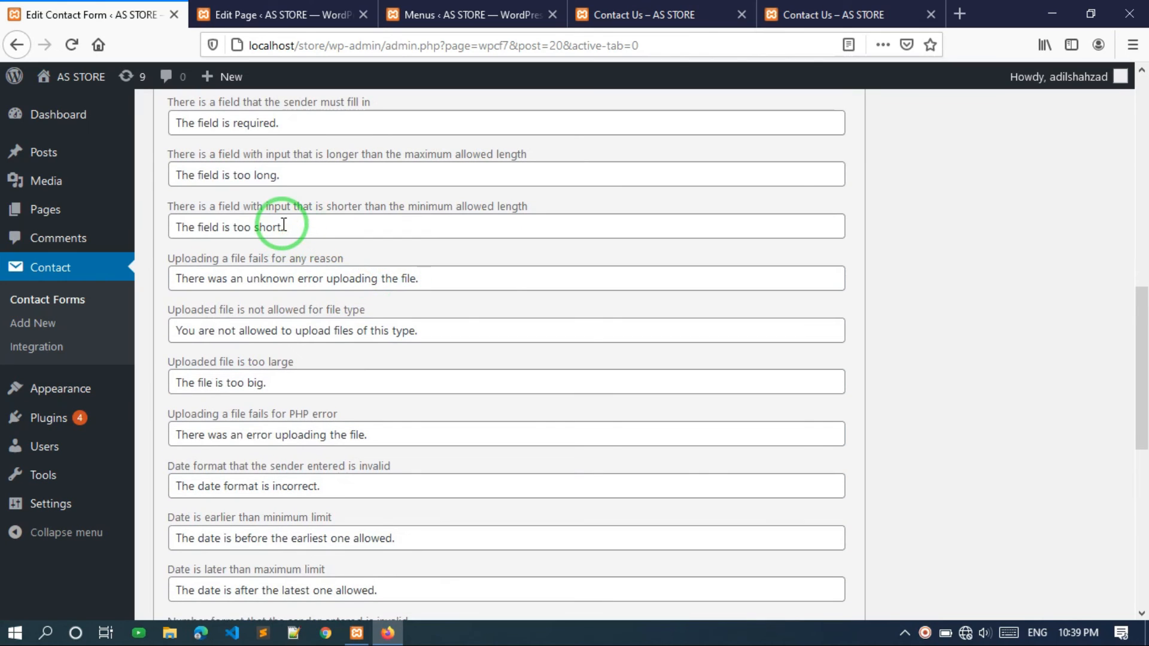
scroll(363, 280, down, 1)
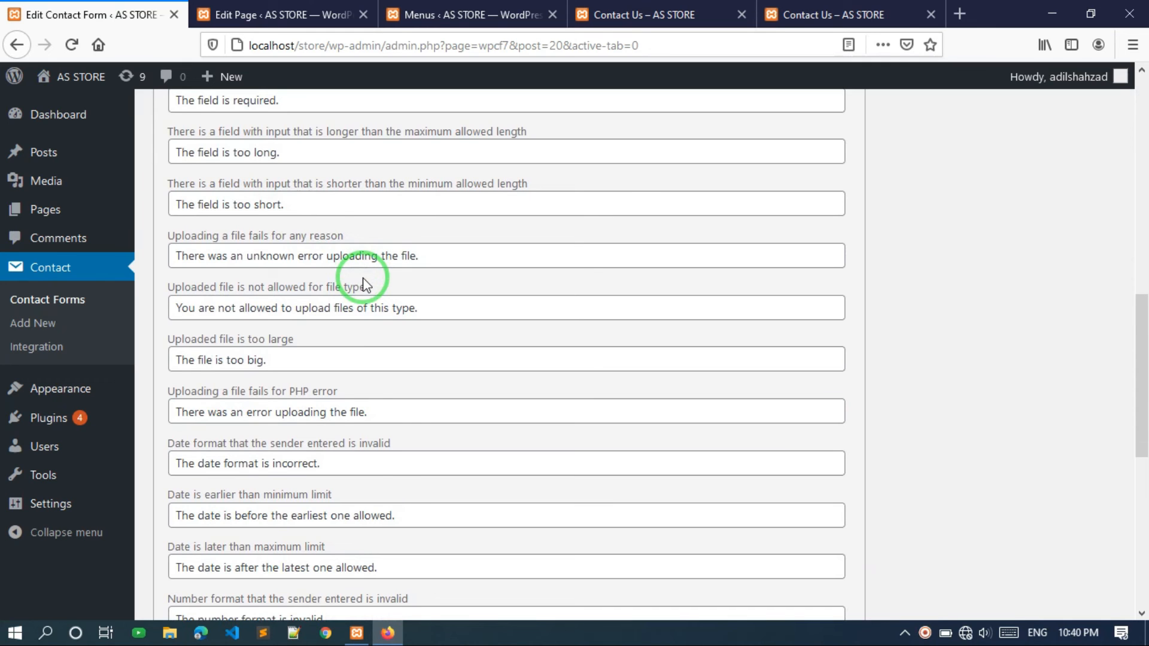
scroll(364, 282, down, 3)
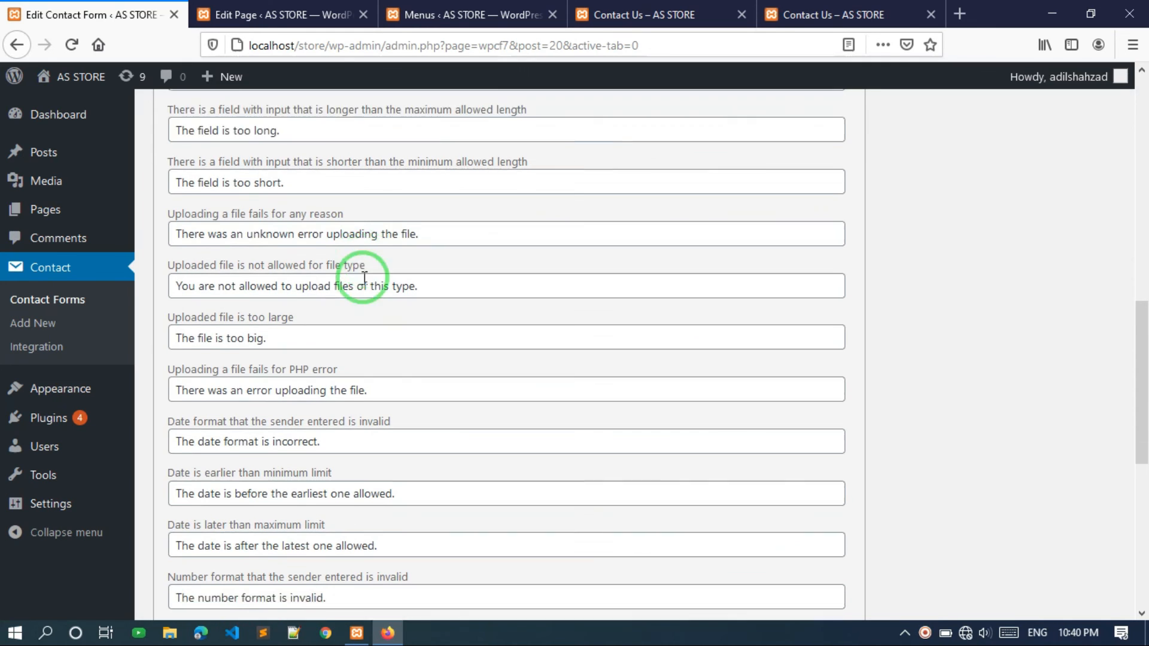
scroll(339, 255, down, 10)
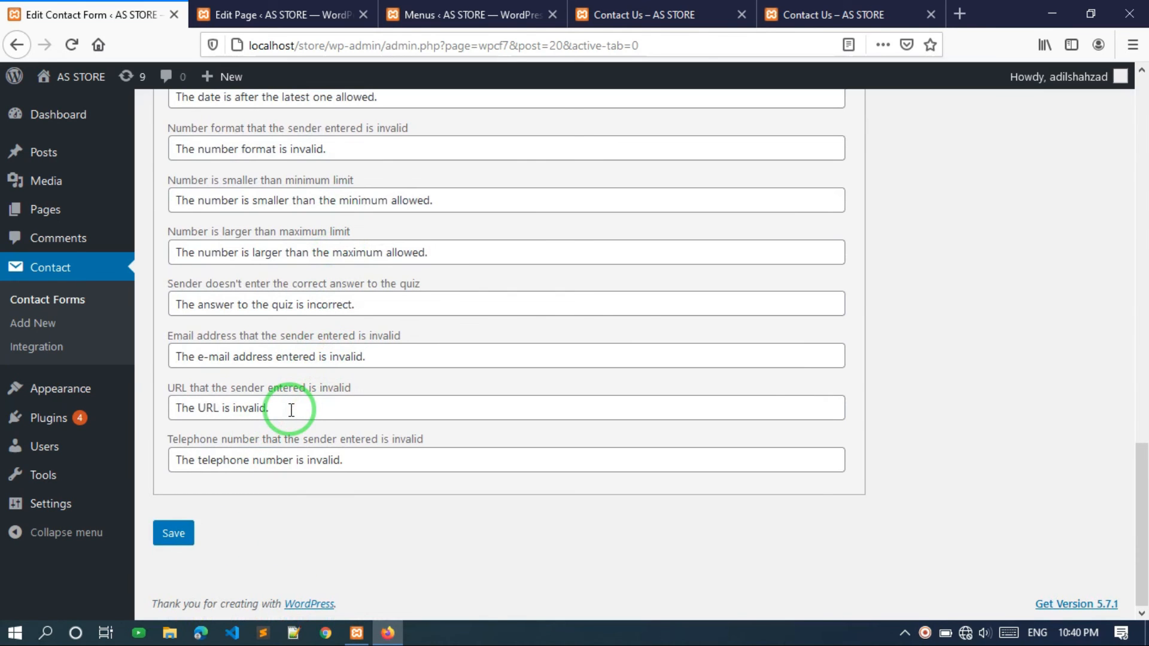
Leave the Contact form's message texts and open its additional settings for customization code snippets.
scroll(308, 324, up, 5)
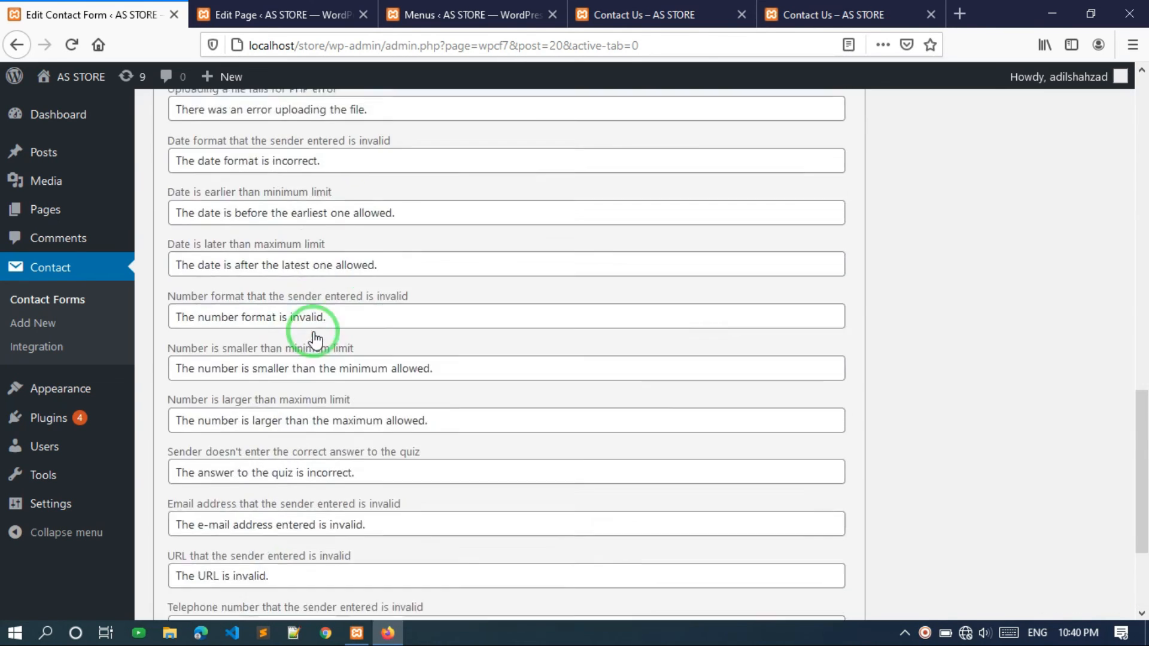
scroll(314, 299, up, 6)
scroll(347, 251, up, 4)
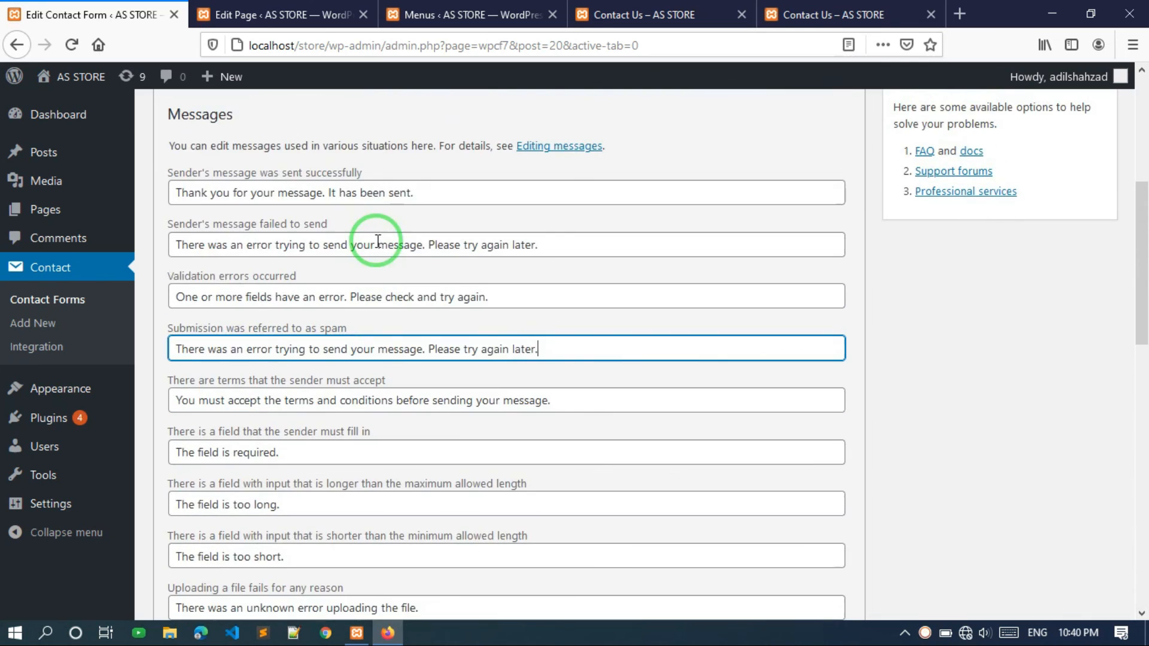
scroll(400, 219, up, 5)
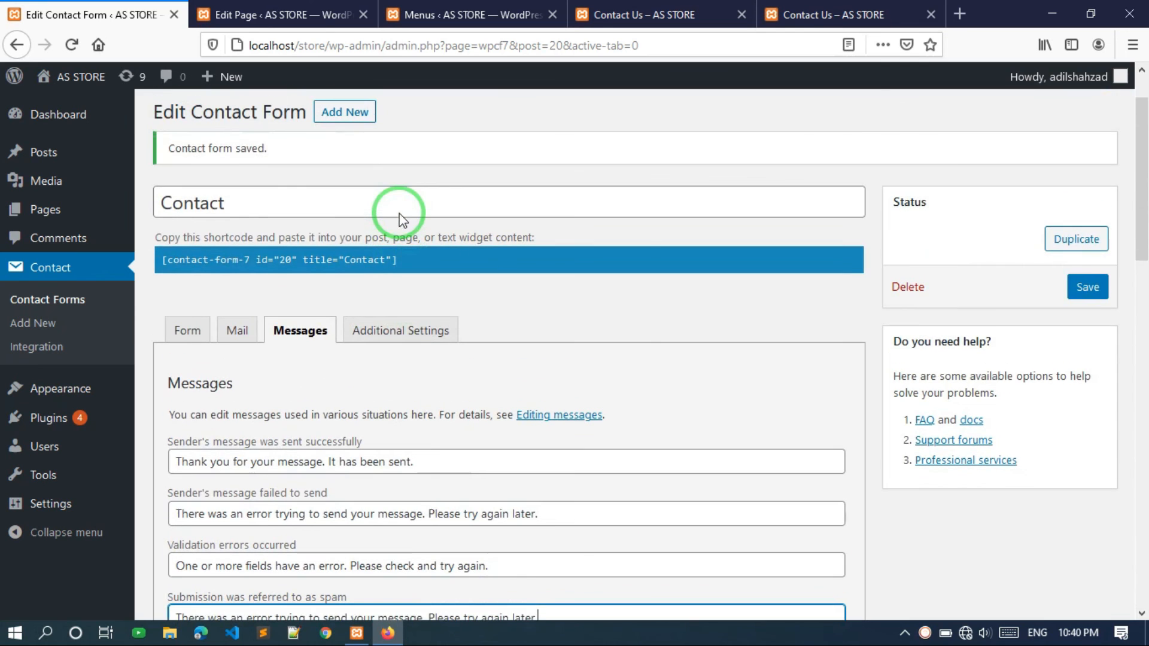
click(426, 334)
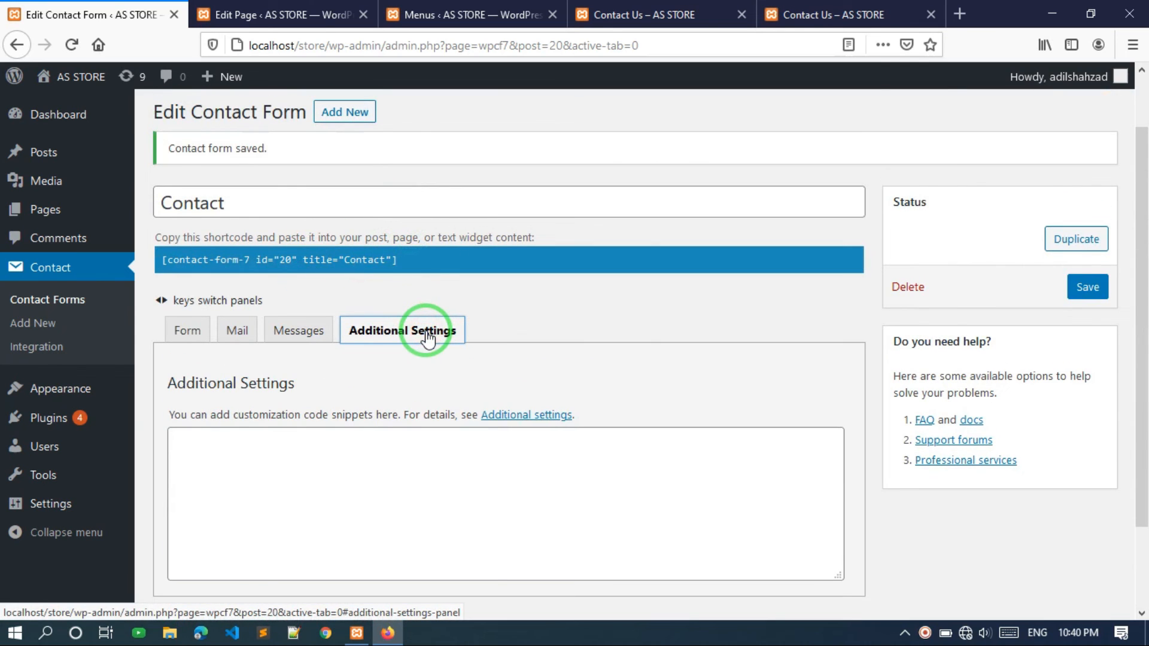
Review the Contact form's mail template with its mail-tags, and check the form template from the name field to the submit tag.
click(237, 330)
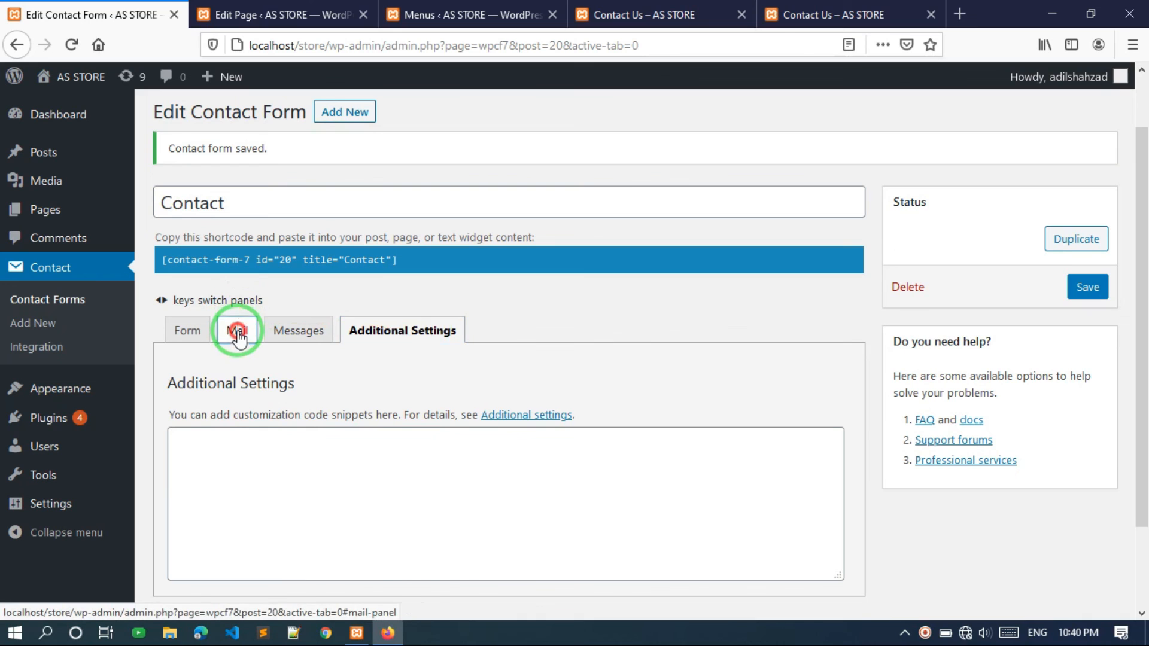
scroll(371, 327, down, 1)
scroll(371, 327, down, 1)
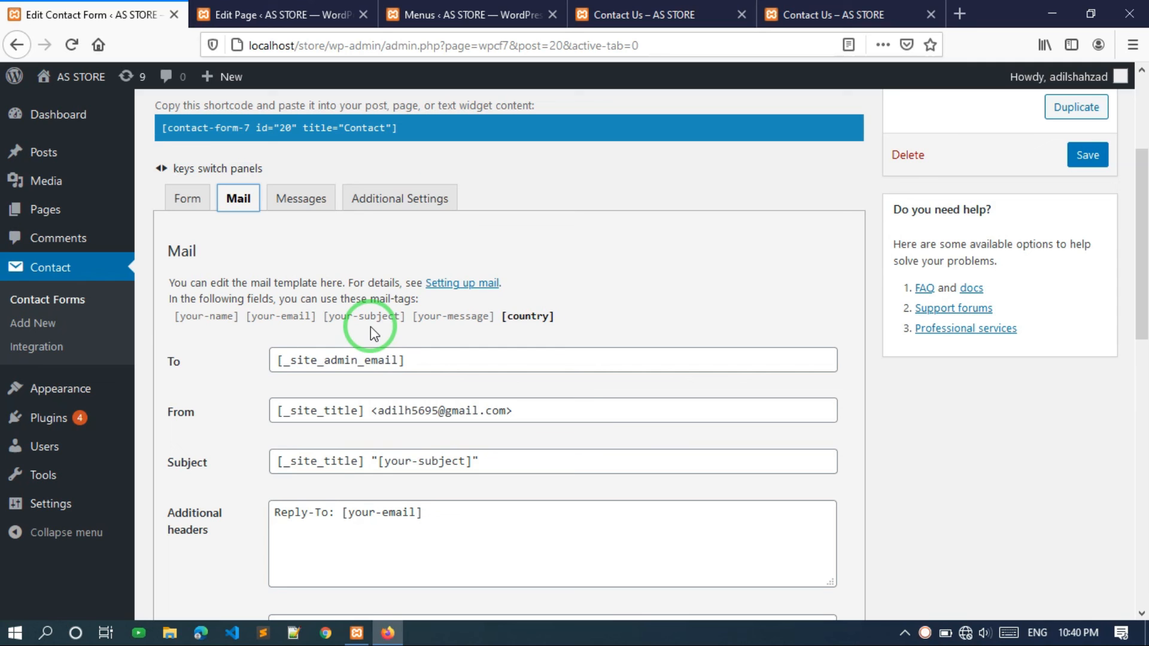
click(189, 201)
scroll(533, 359, down, 3)
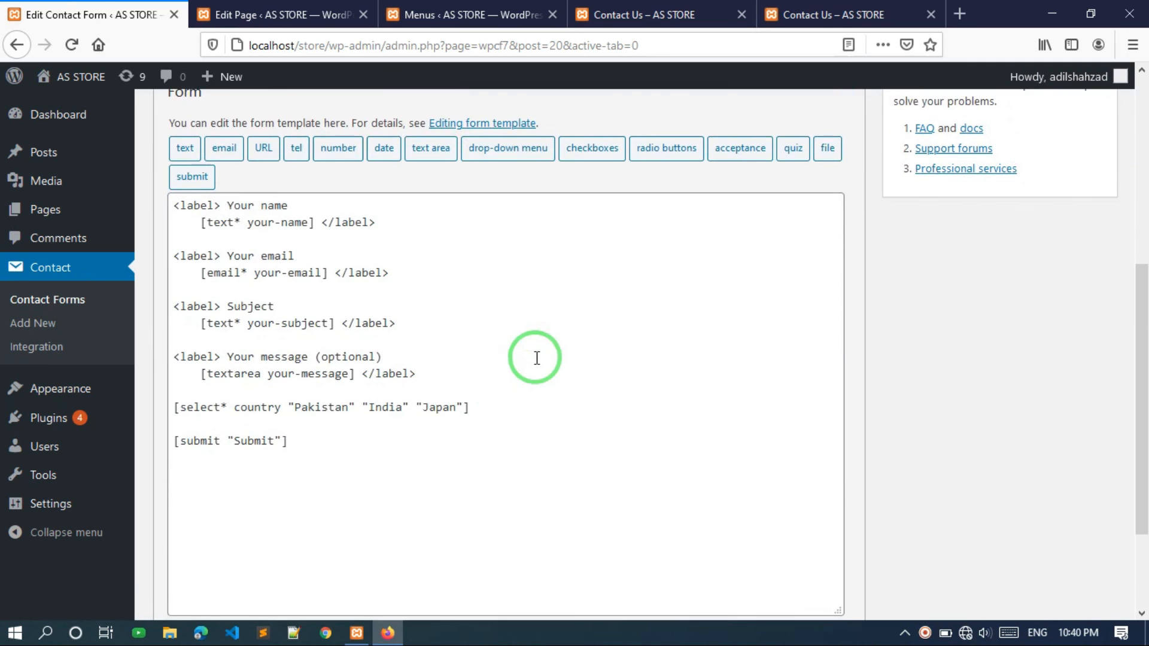
scroll(503, 372, up, 5)
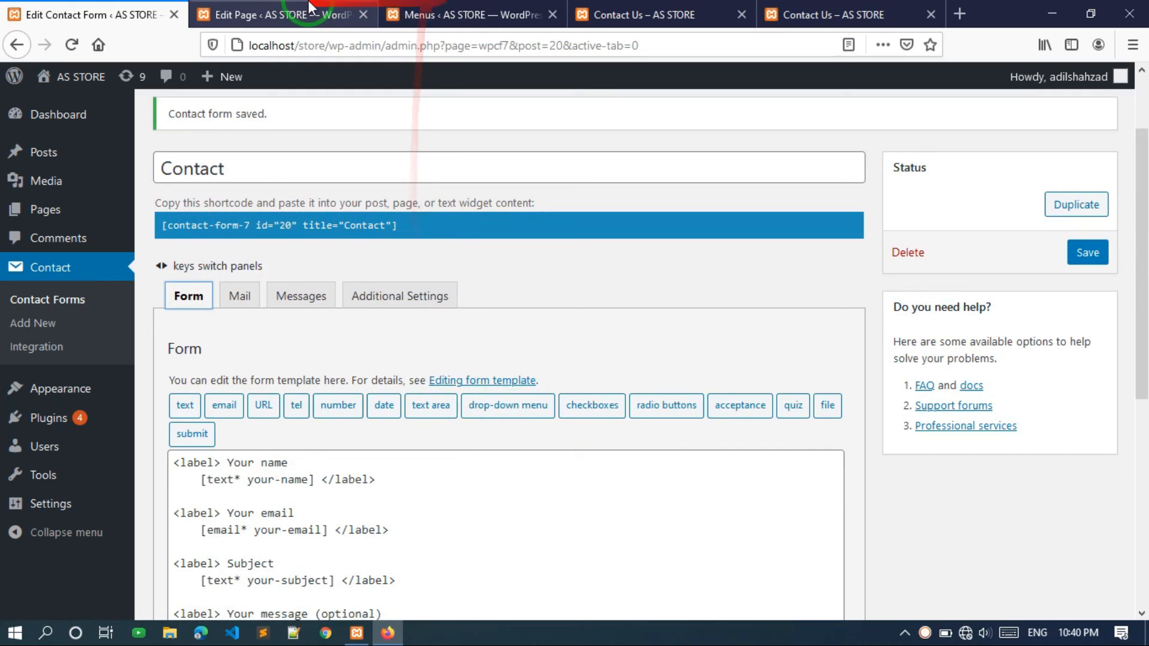